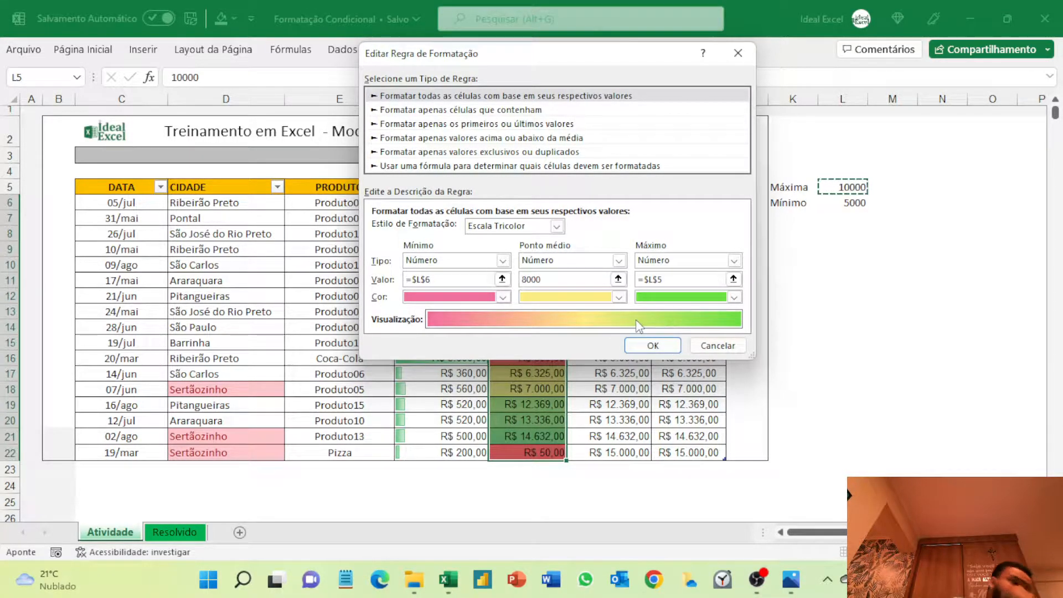
Set the three-color scale's midpoint to Porcentagem with value 50 and apply the rule to G6:G22
left_click(655, 344)
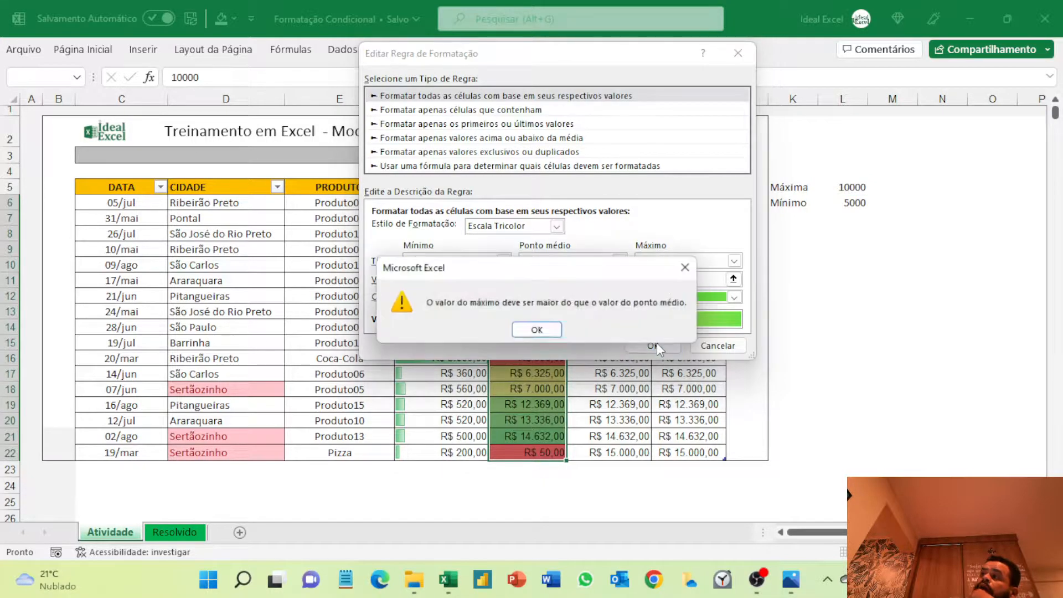
left_click(516, 331)
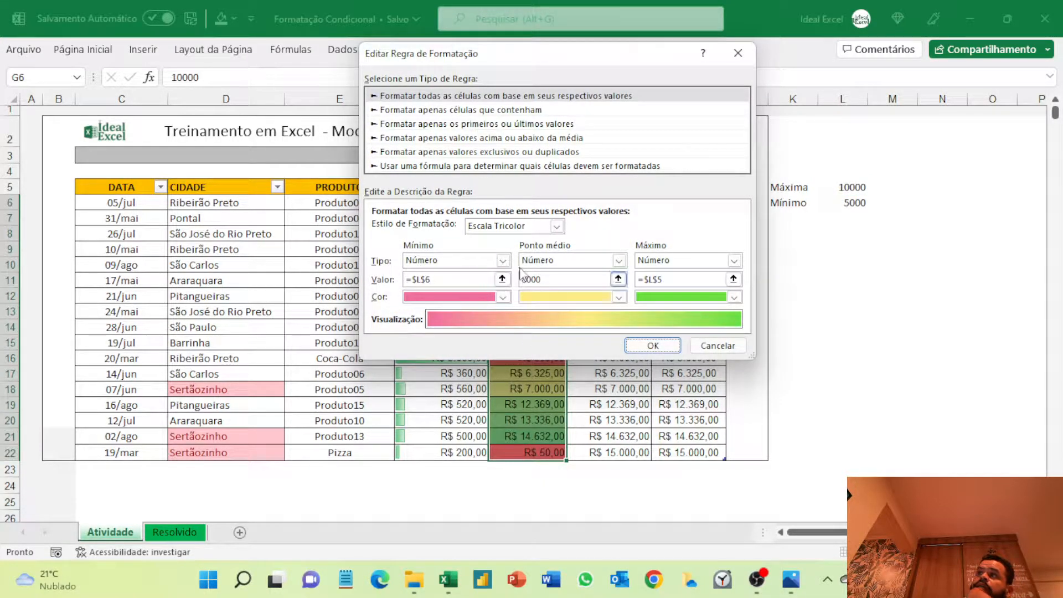
left_click(618, 260)
left_click(531, 285)
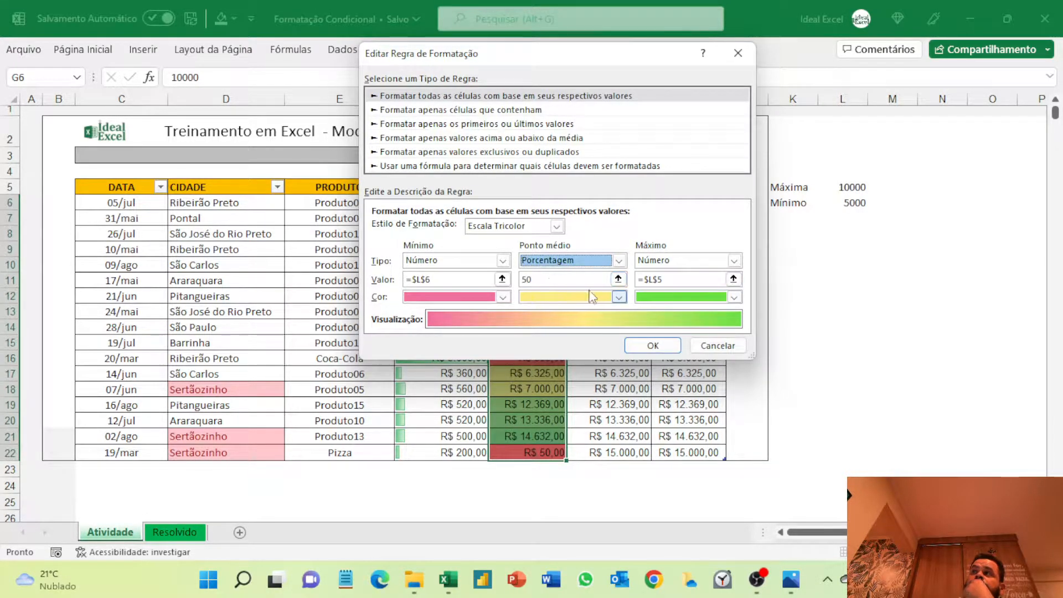
left_click(642, 345)
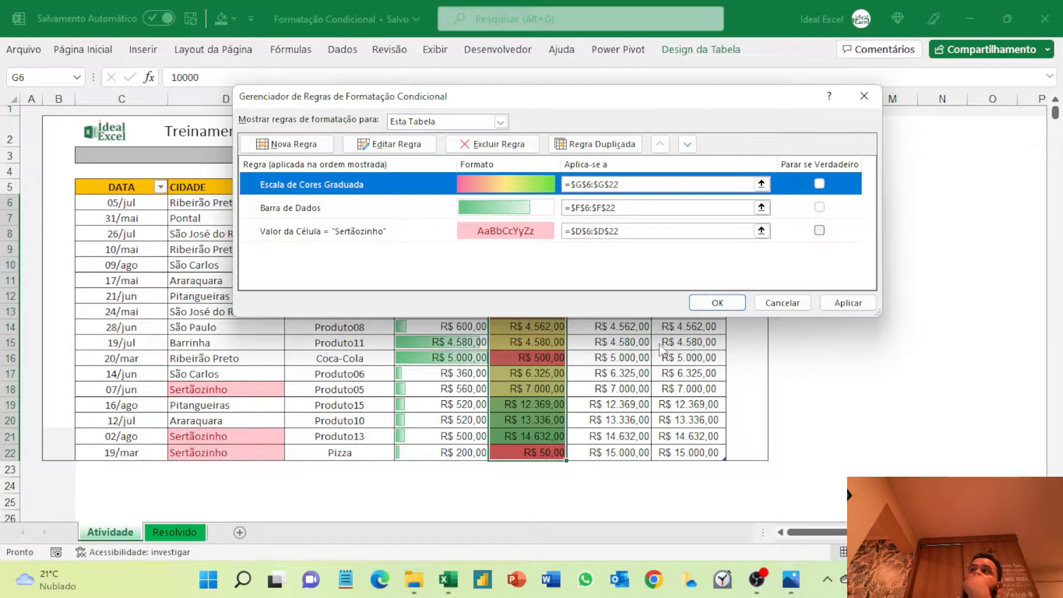
left_click(709, 304)
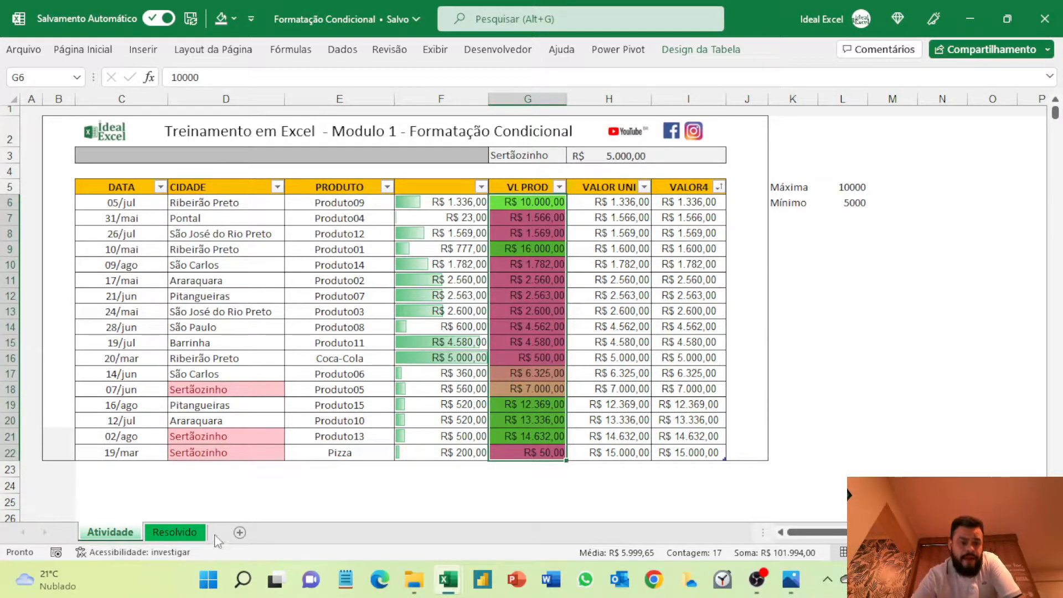
On the Resolvido sheet, highlight values in H6:H20 greater than 8168 with Preenchimento Vermelho Claro e Texto Vermelho Escuro
left_click(180, 532)
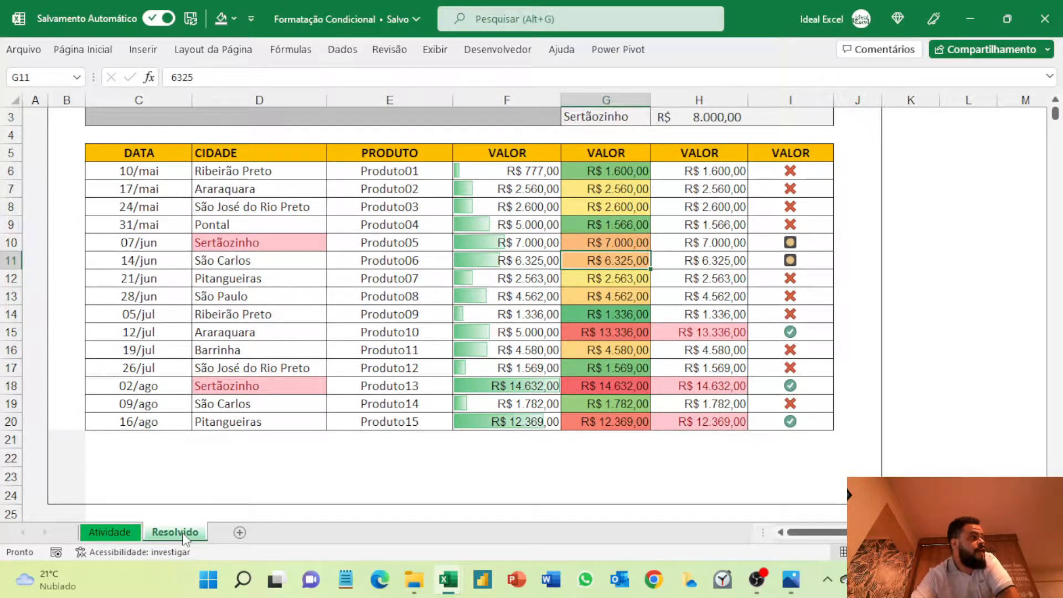
left_click(714, 176)
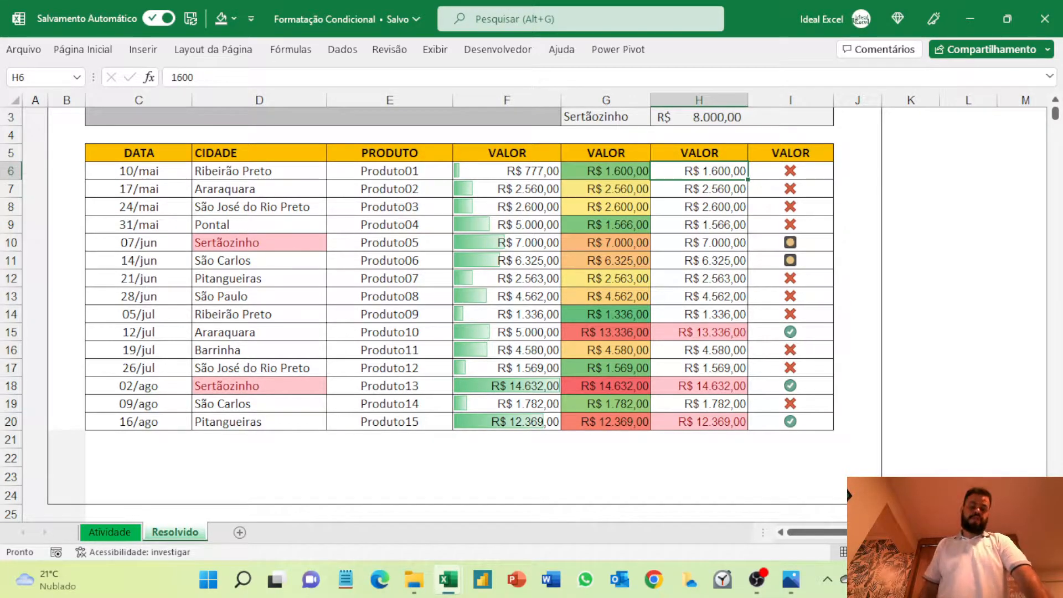
key("ctrl+shift+Down")
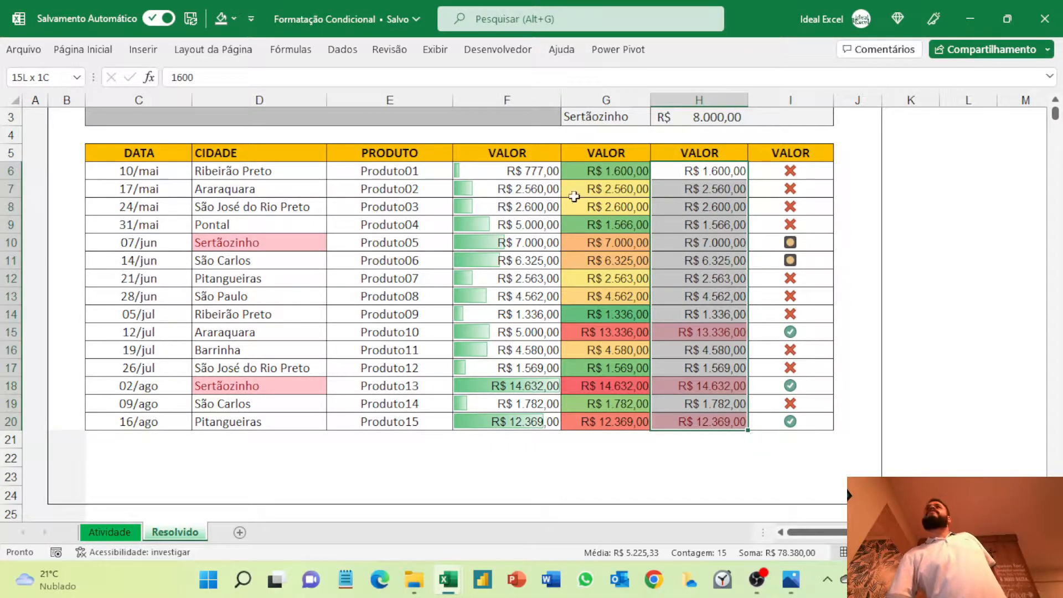
left_click(81, 51)
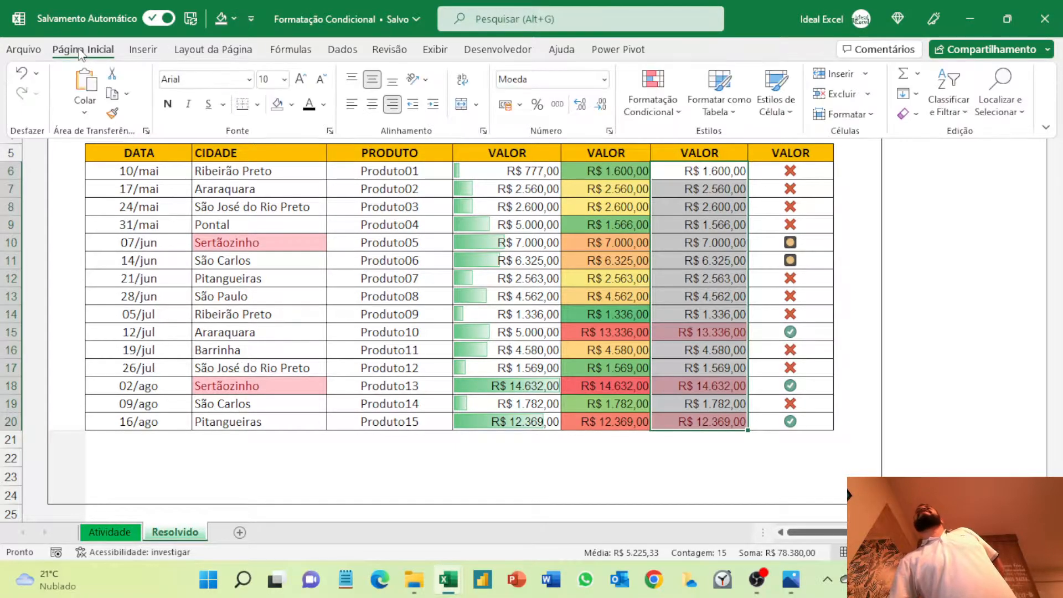
left_click(676, 113)
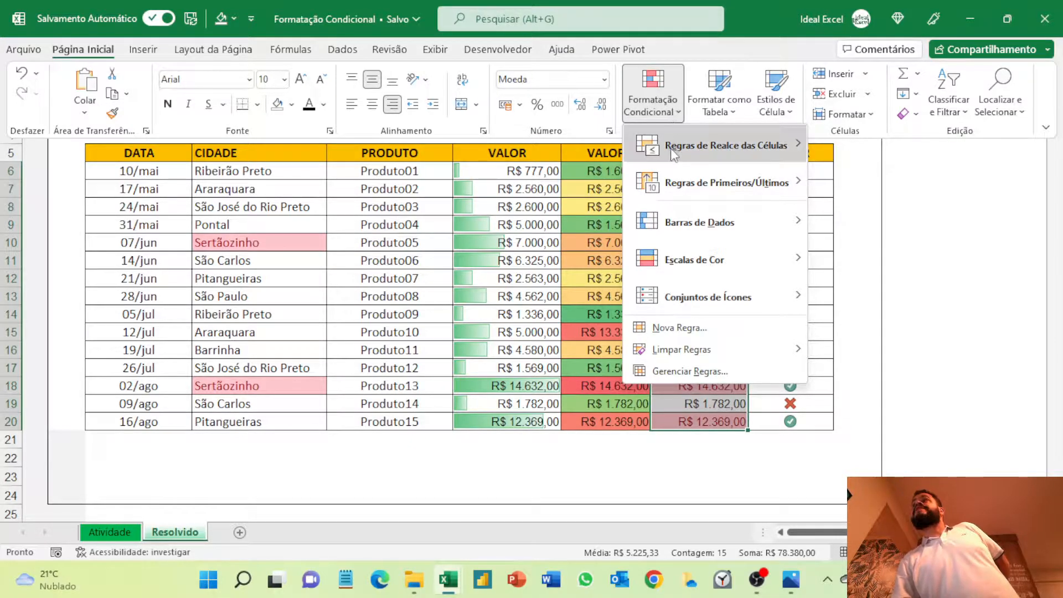
mouse_move(676, 155)
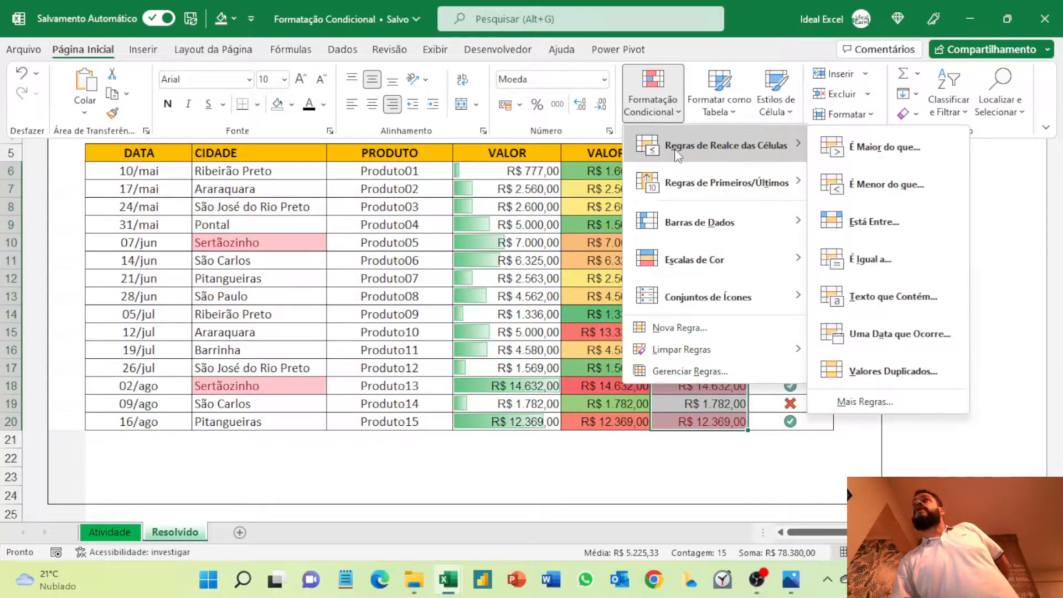
left_click(884, 158)
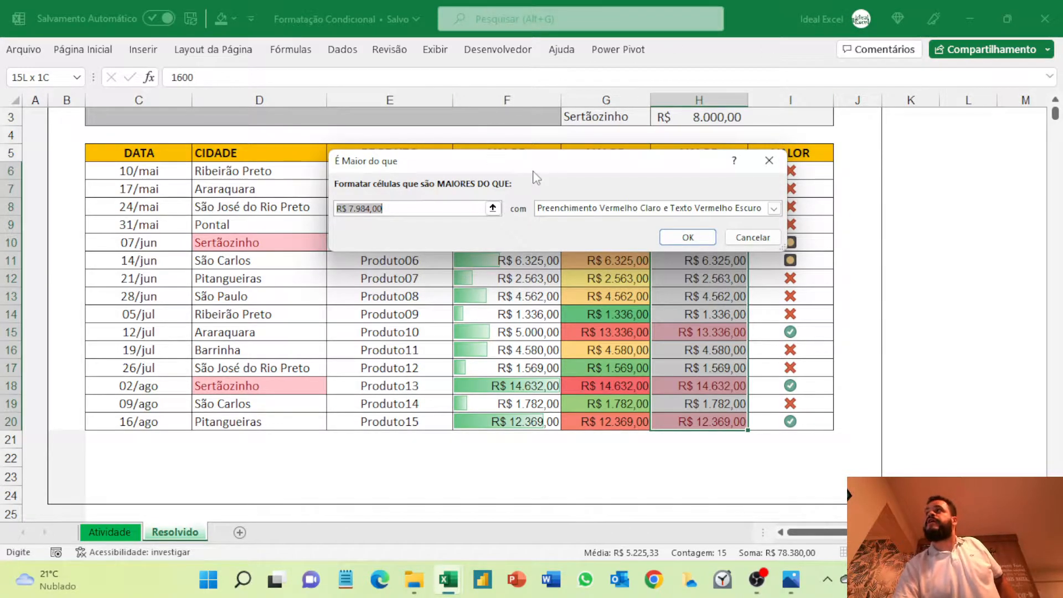
left_click_drag(541, 166, 376, 143)
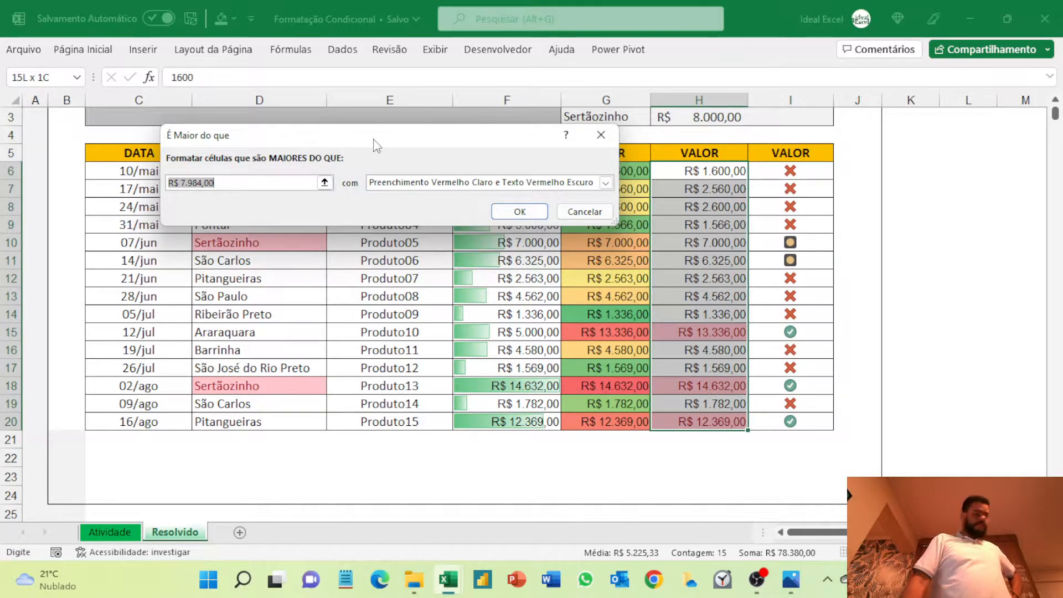
type("8")
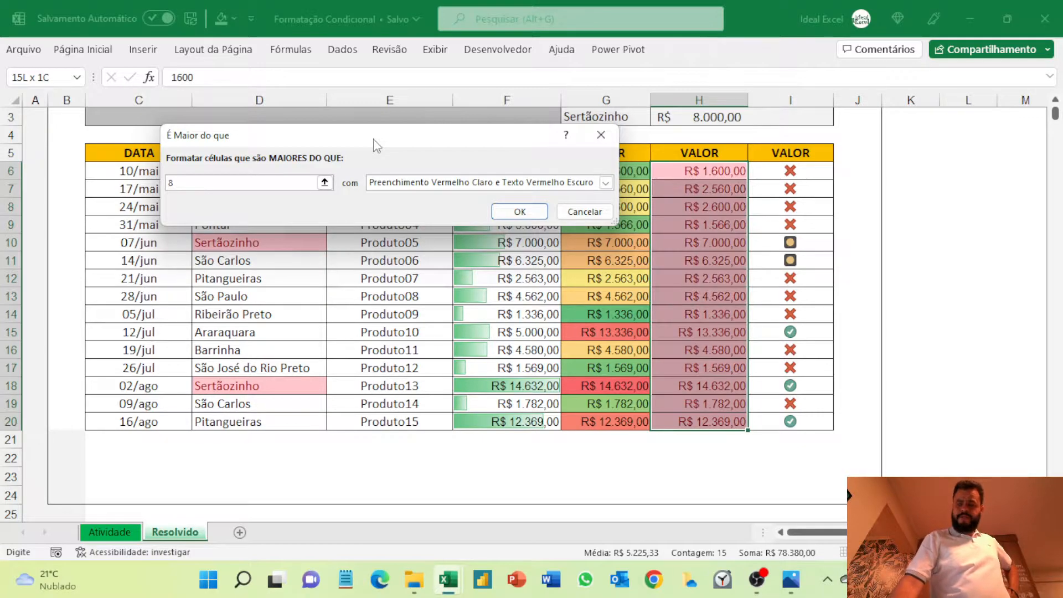
type("168")
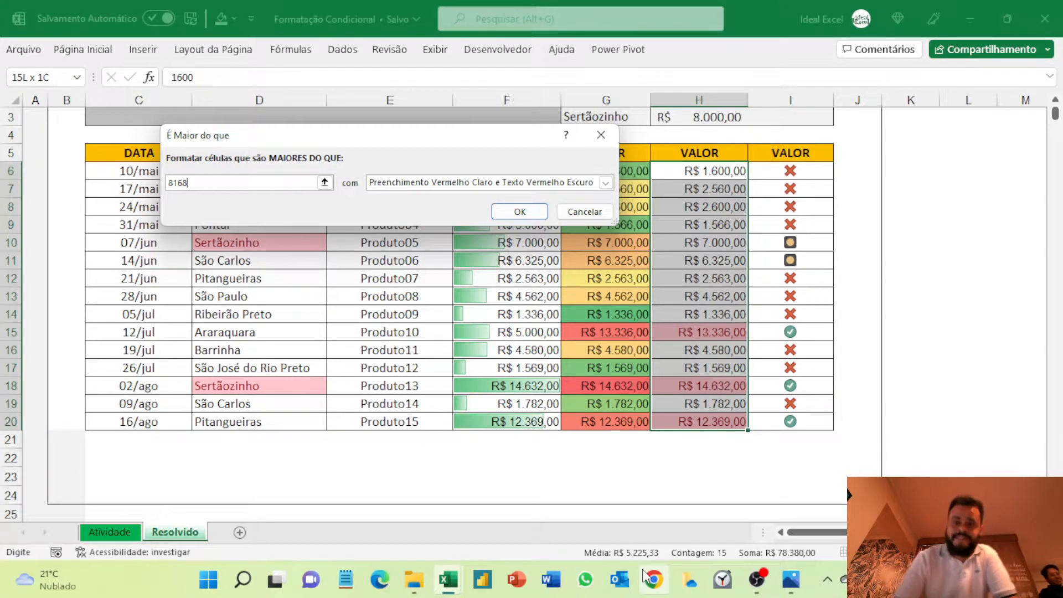
left_click(521, 212)
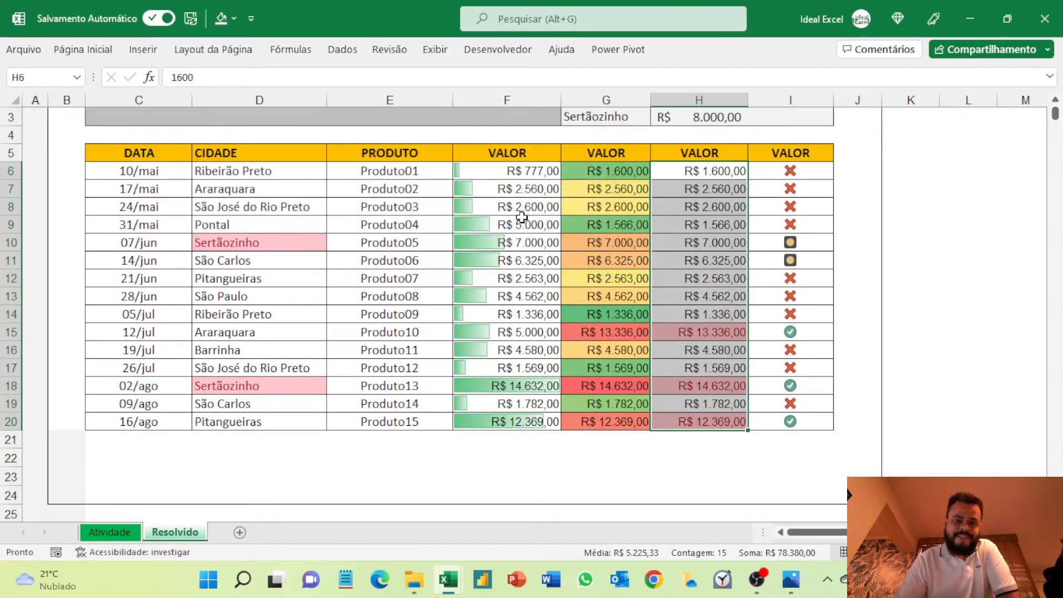
Switch to Chrome and search Google Images for "marianne revolução francesa"
left_click(652, 581)
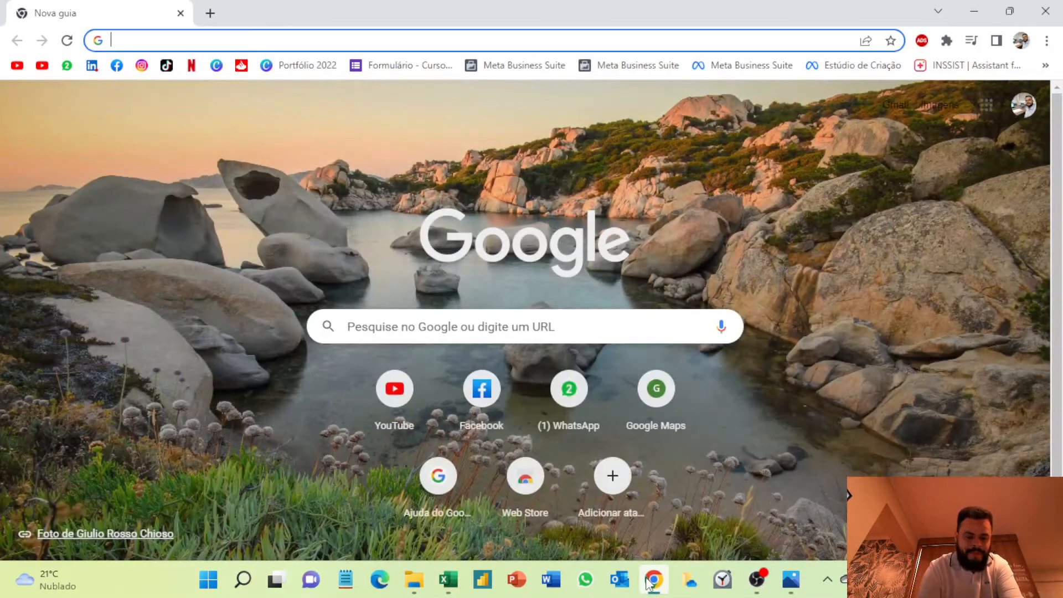
type("mariane")
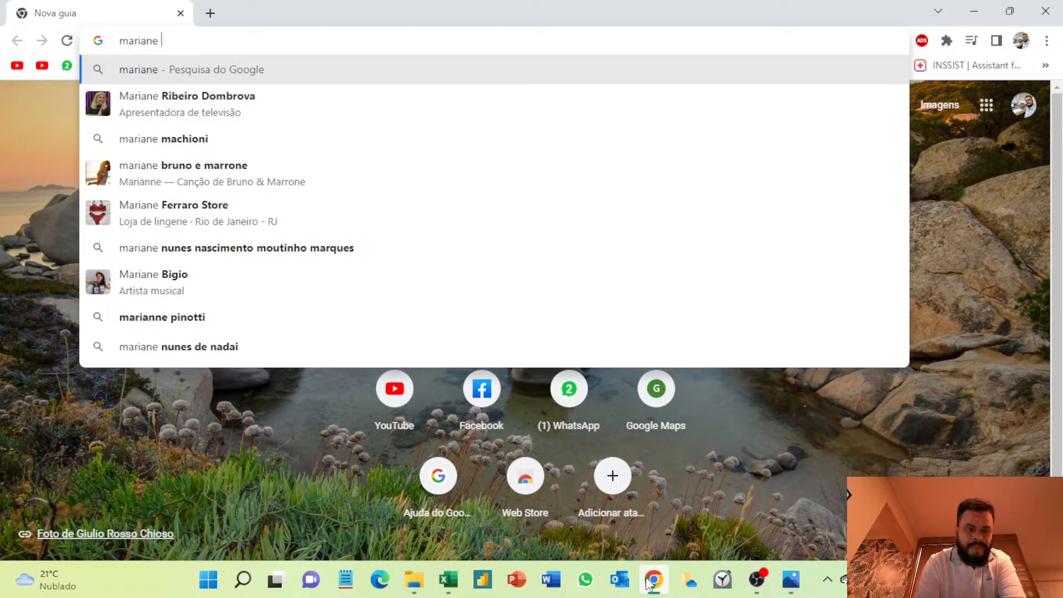
type("revol")
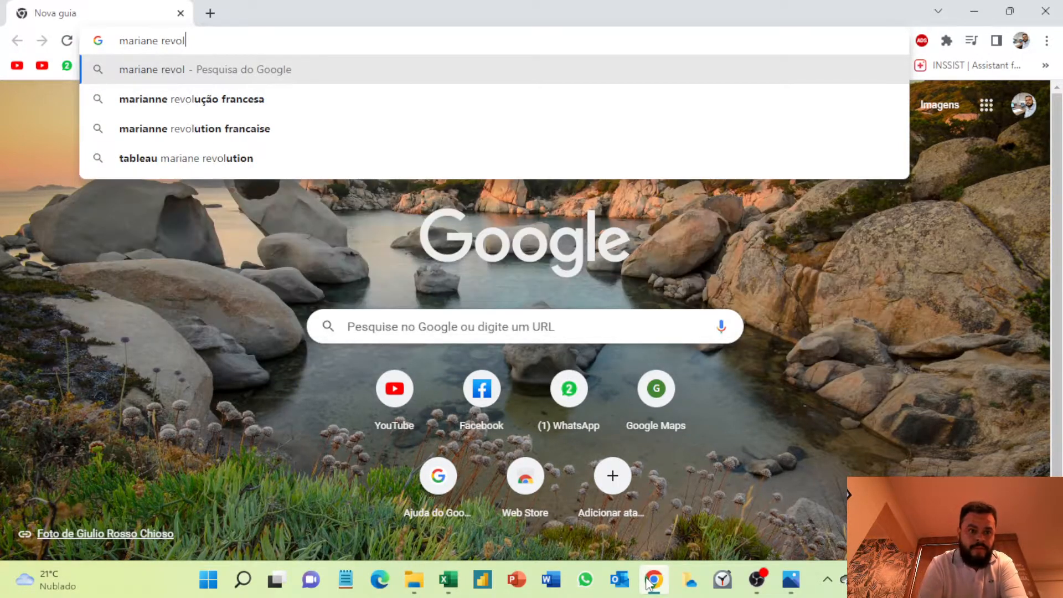
key("Down")
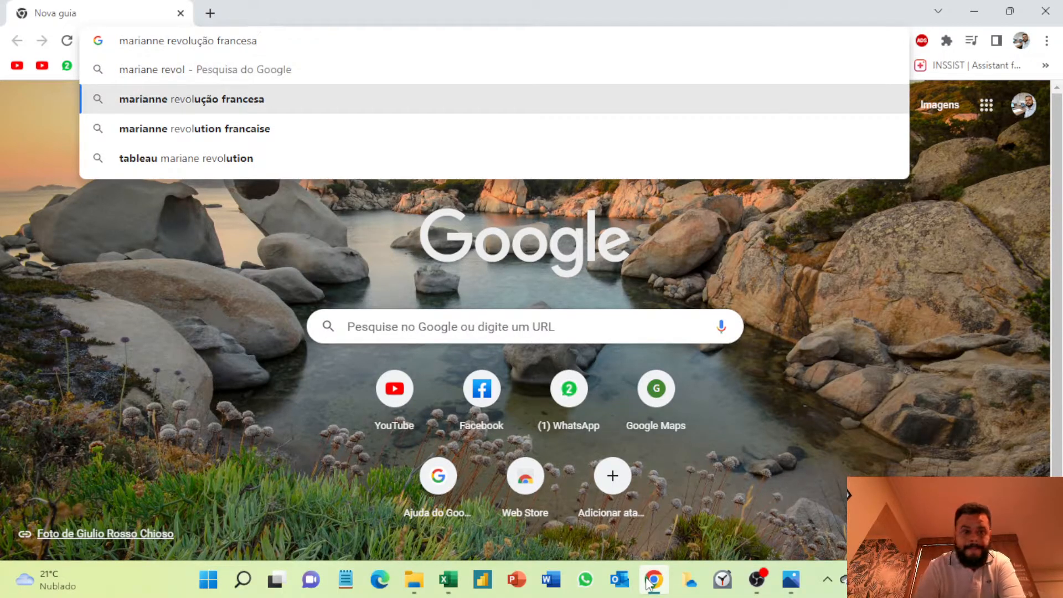
key("Return")
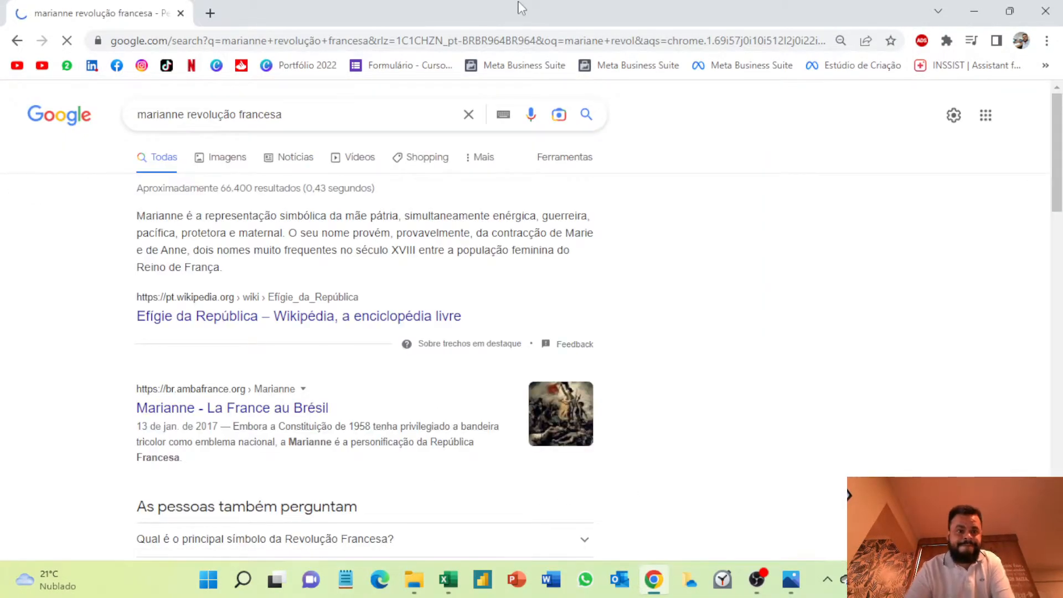
left_click(227, 166)
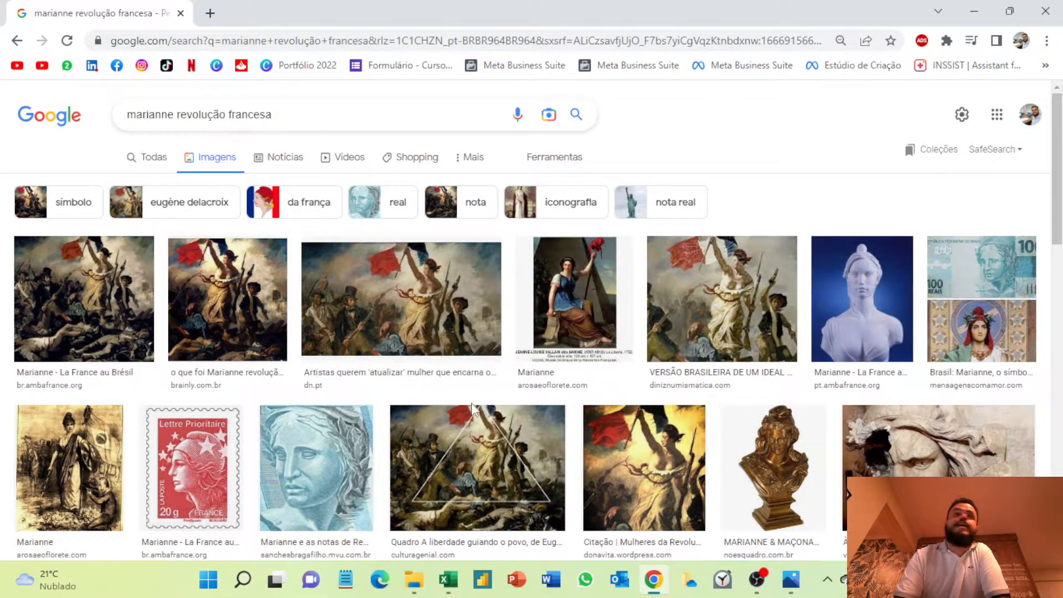
Examine the Marianne image results, previewing the flag-bearer painting and the 100 reais banknote, and return to the Excel workbook
scroll(471, 409, "down", 1)
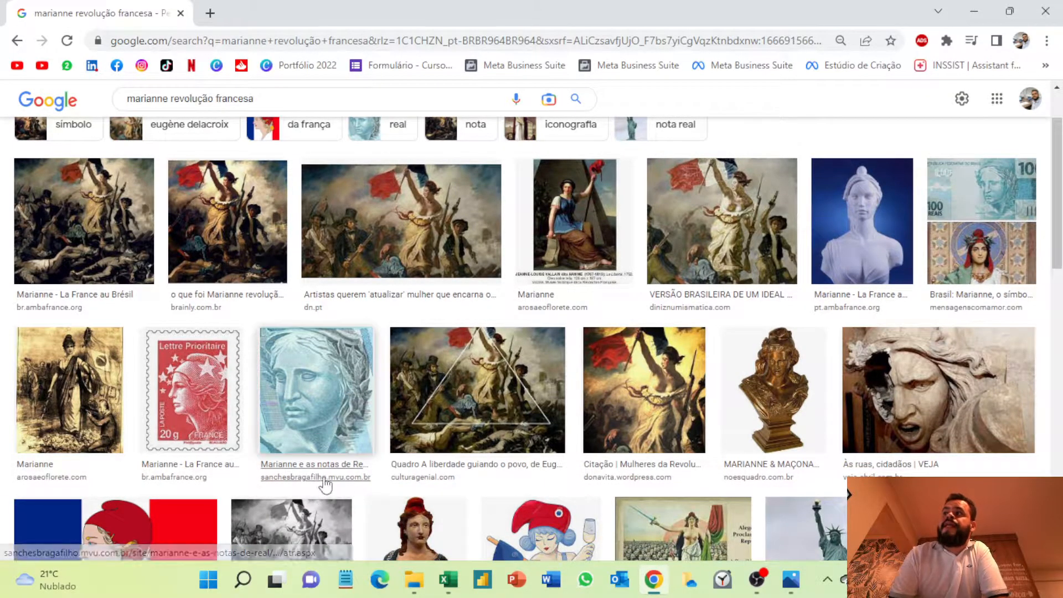
left_click(240, 216)
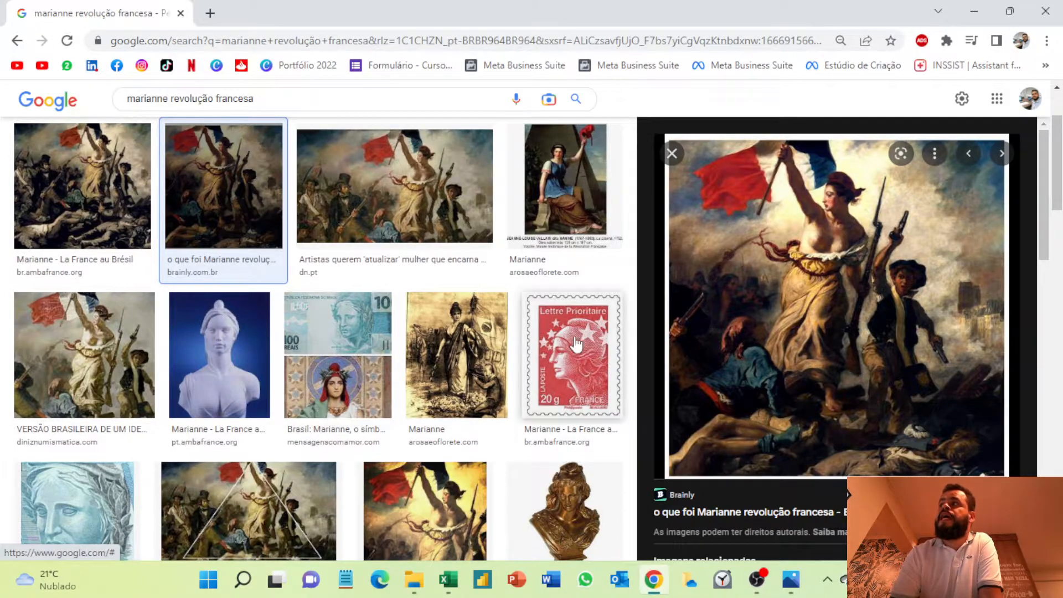
scroll(411, 391, "down", 1)
scroll(412, 389, "down", 3)
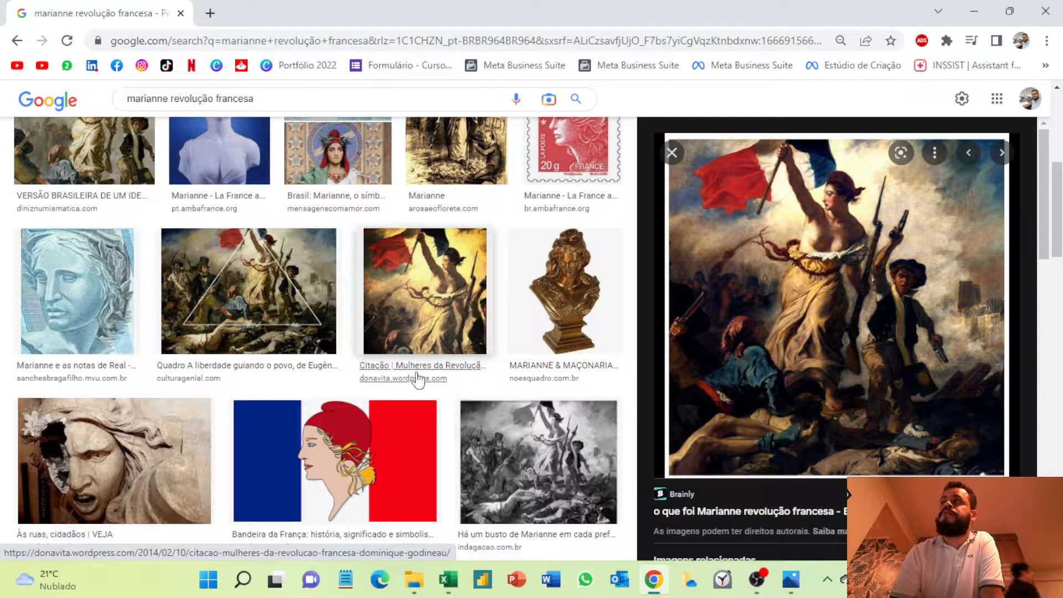
scroll(417, 381, "down", 3)
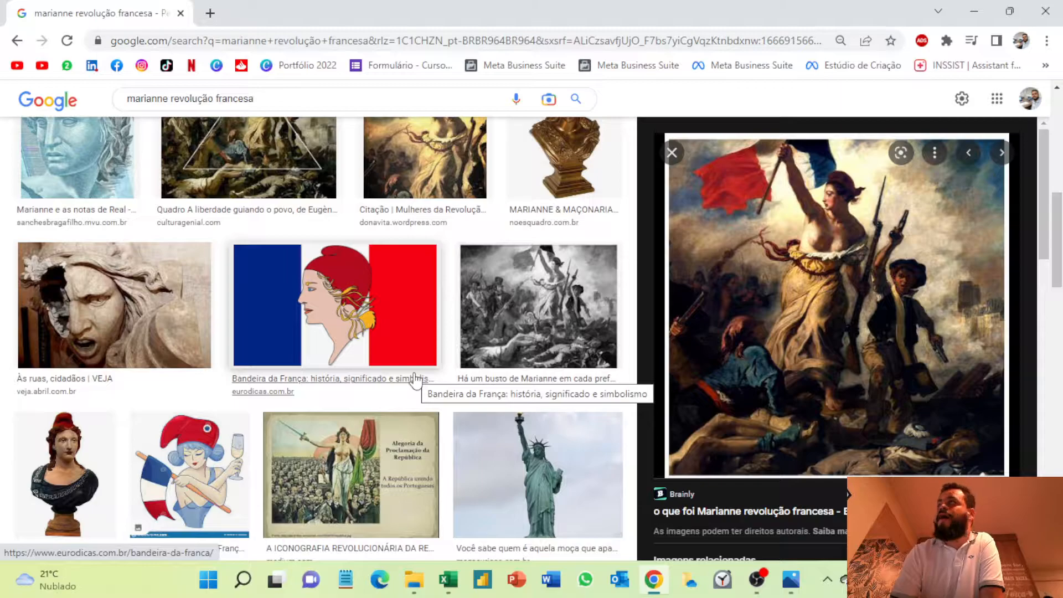
scroll(414, 381, "down", 4)
scroll(405, 379, "down", 2)
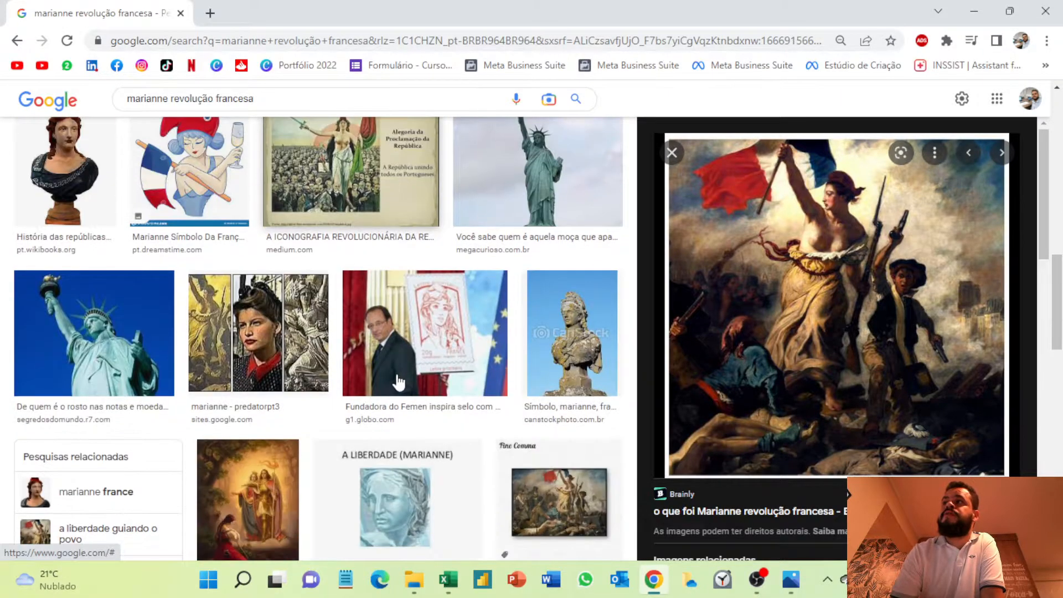
scroll(406, 380, "up", 15)
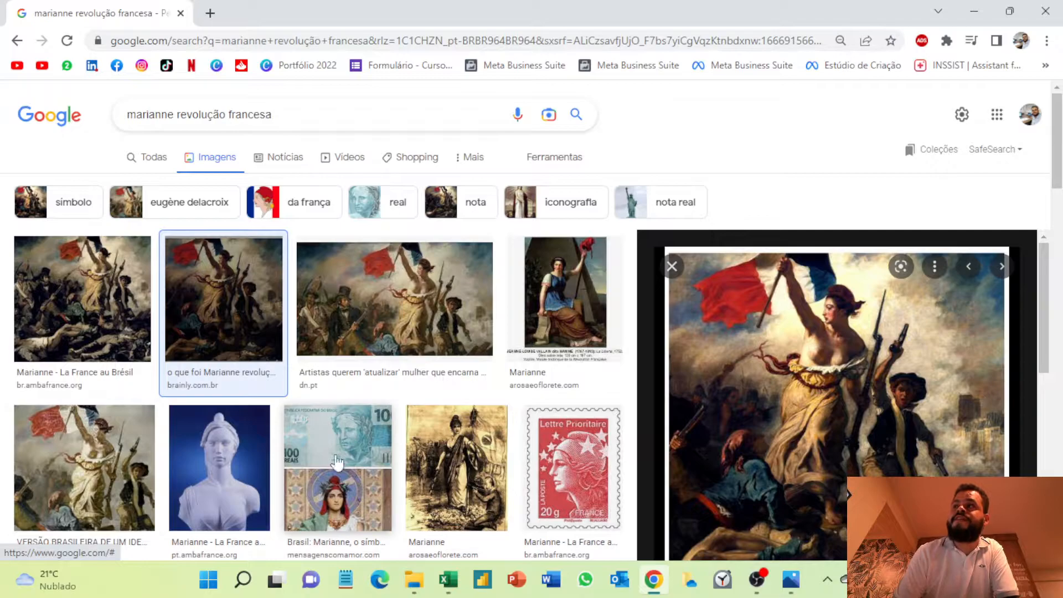
left_click(347, 441)
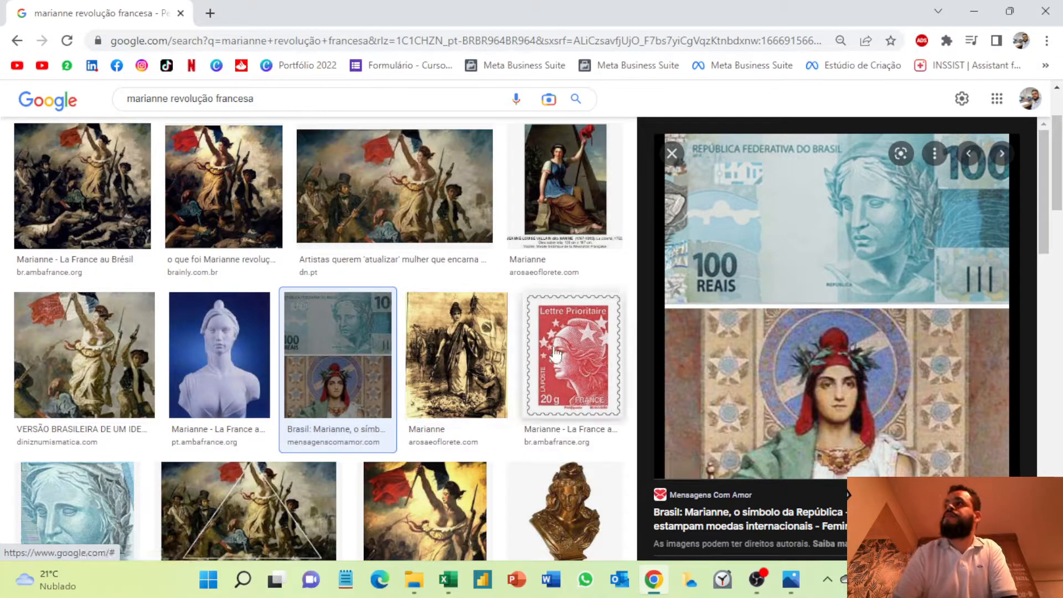
left_click(1045, 8)
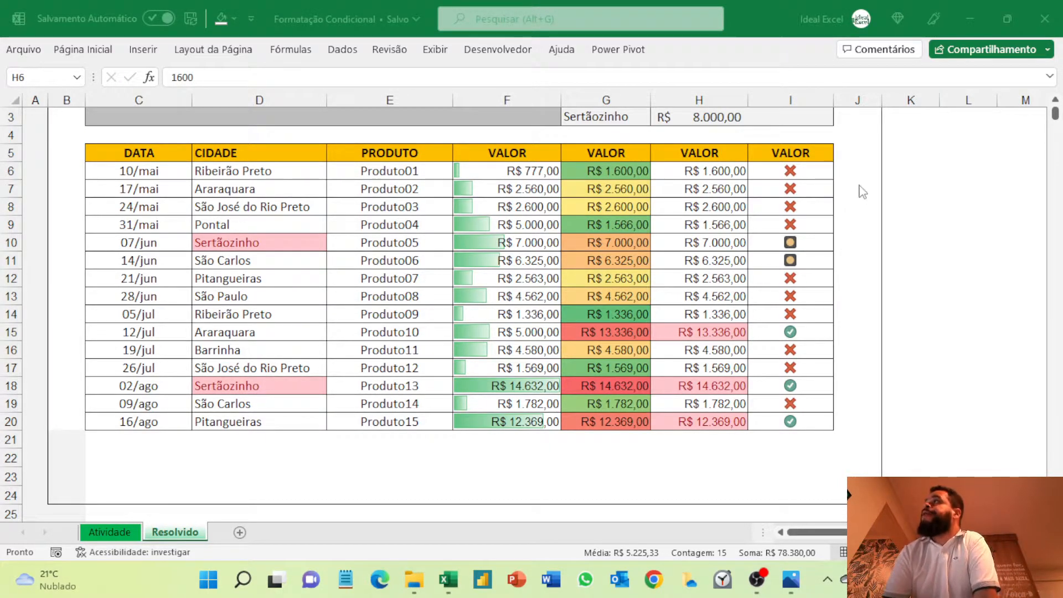
Clear the conditional formatting rules and the values from I6:I20 in the last VALOR column
left_click(791, 170)
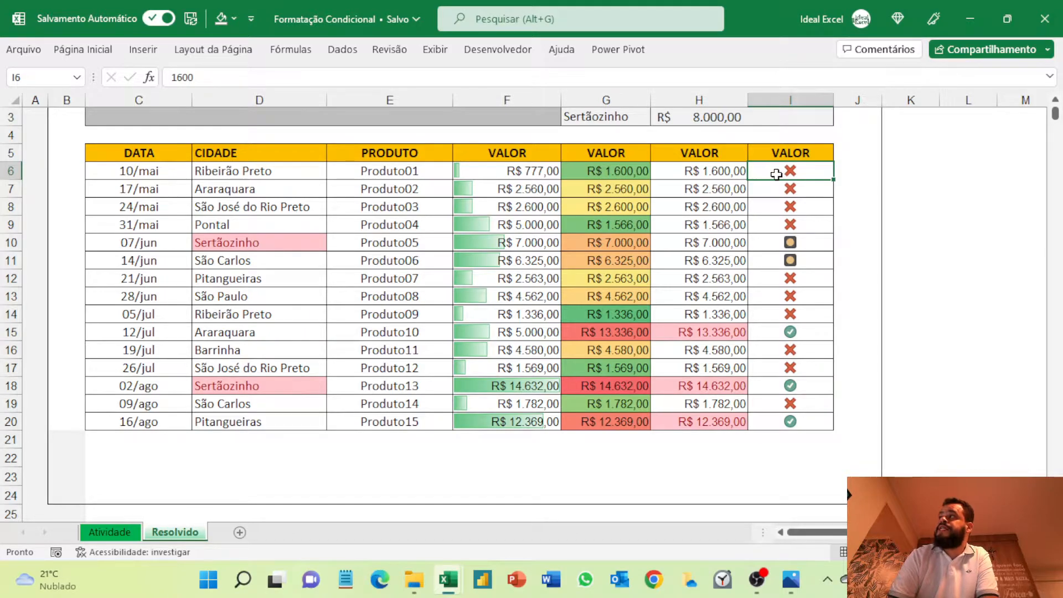
left_click_drag(775, 170, 773, 433)
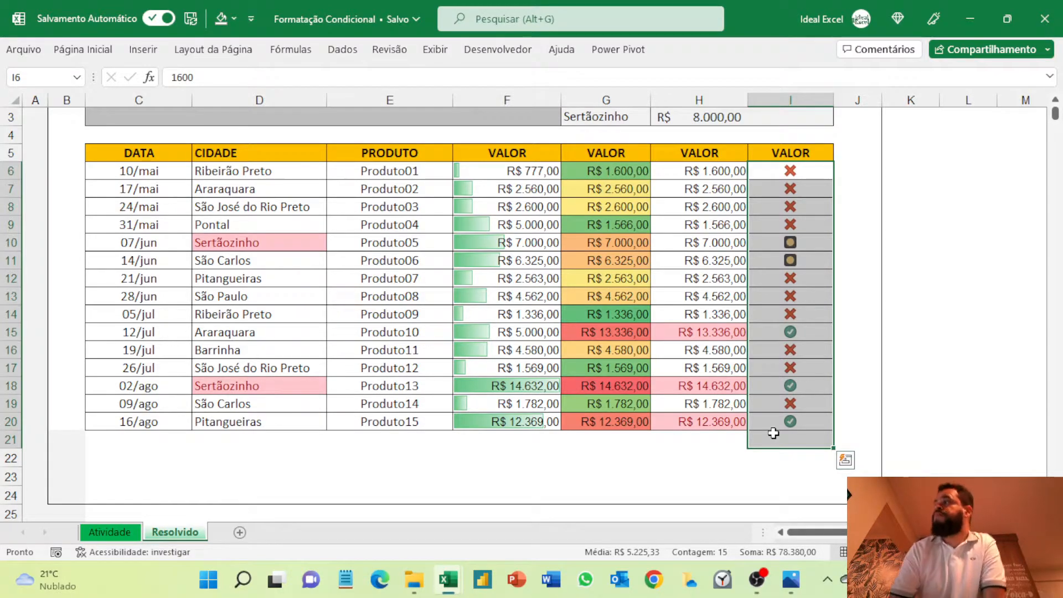
key("shift+Up")
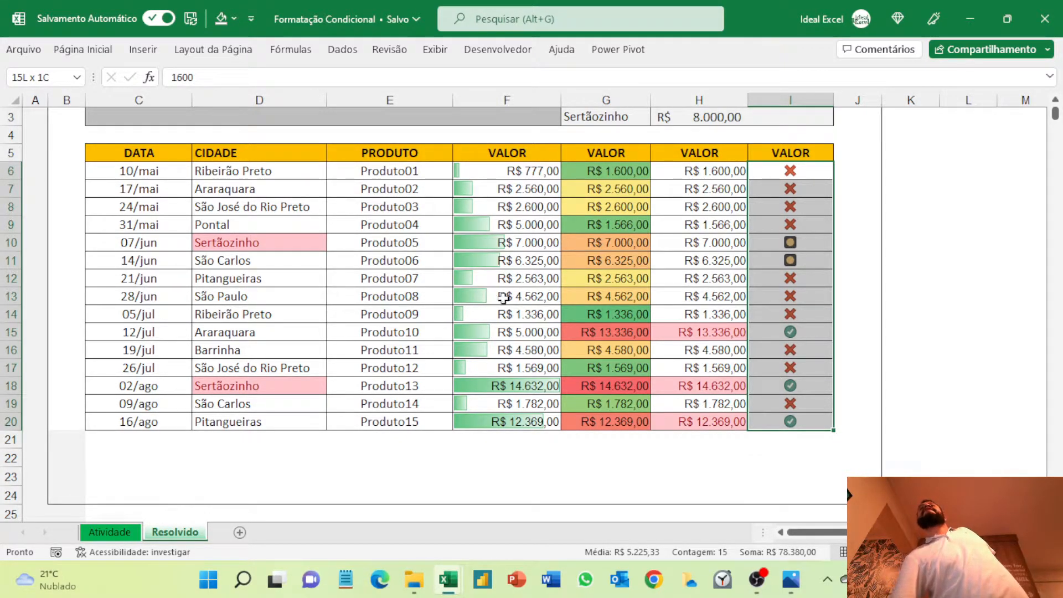
left_click(83, 50)
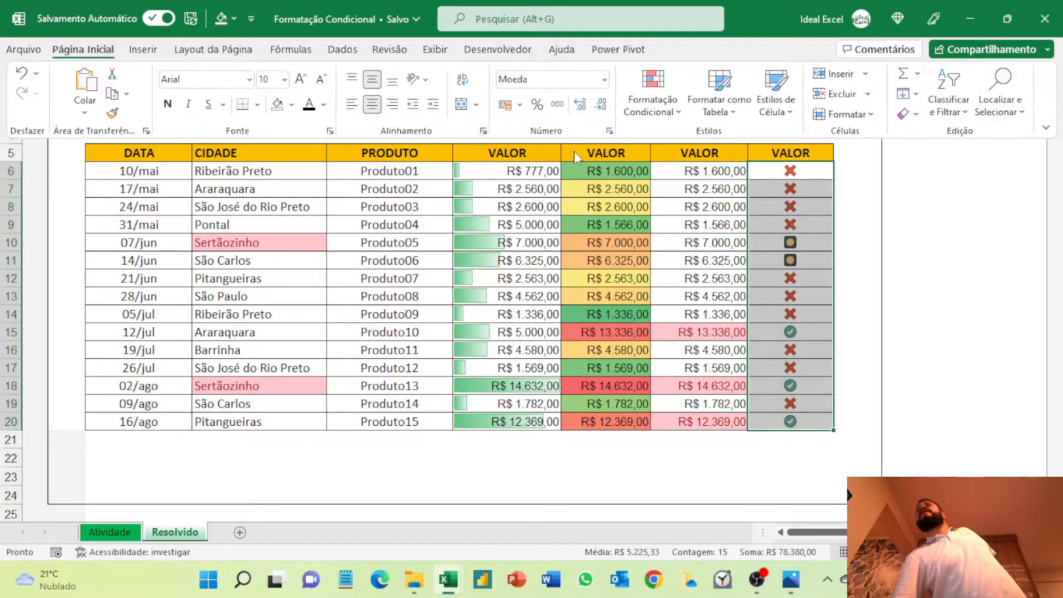
left_click(675, 116)
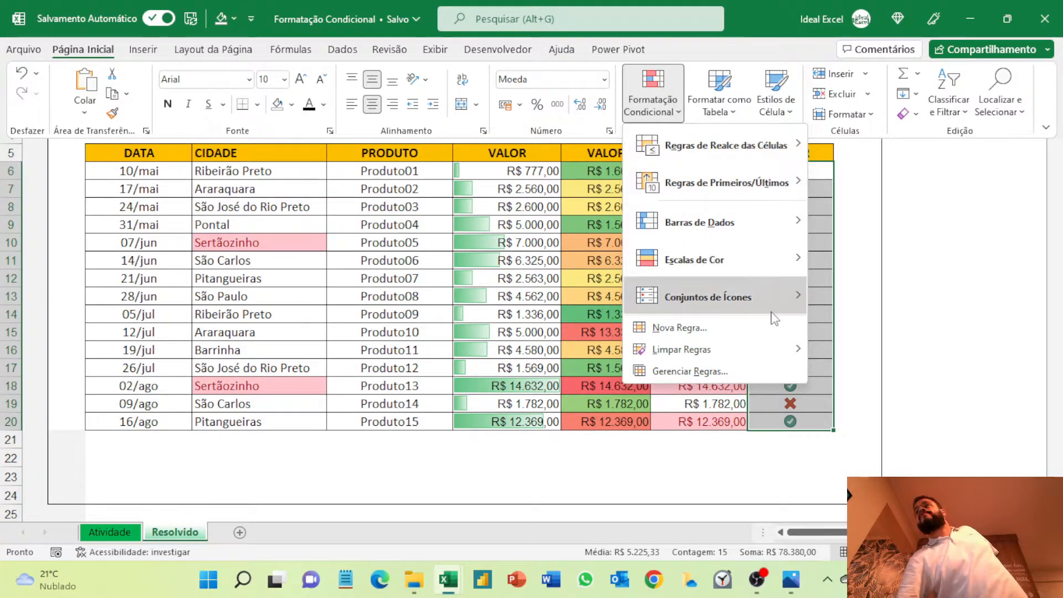
mouse_move(742, 348)
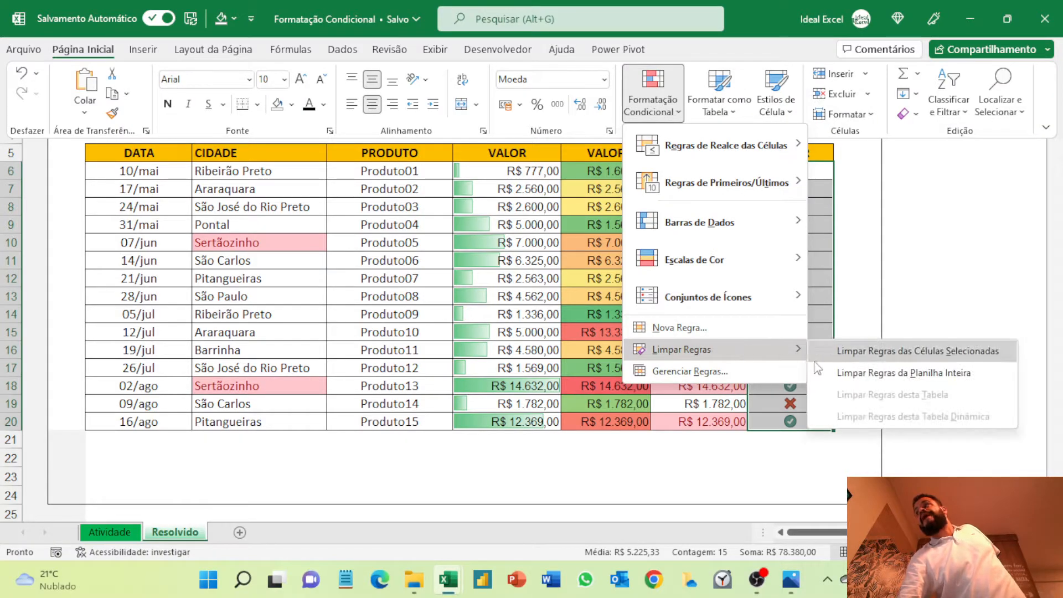
left_click(995, 355)
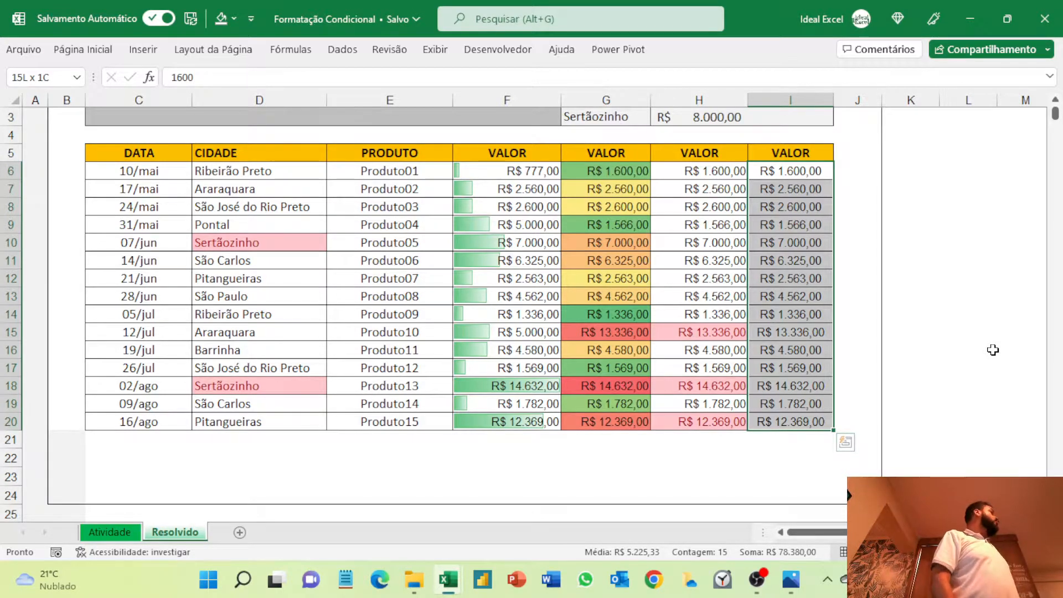
key("Delete")
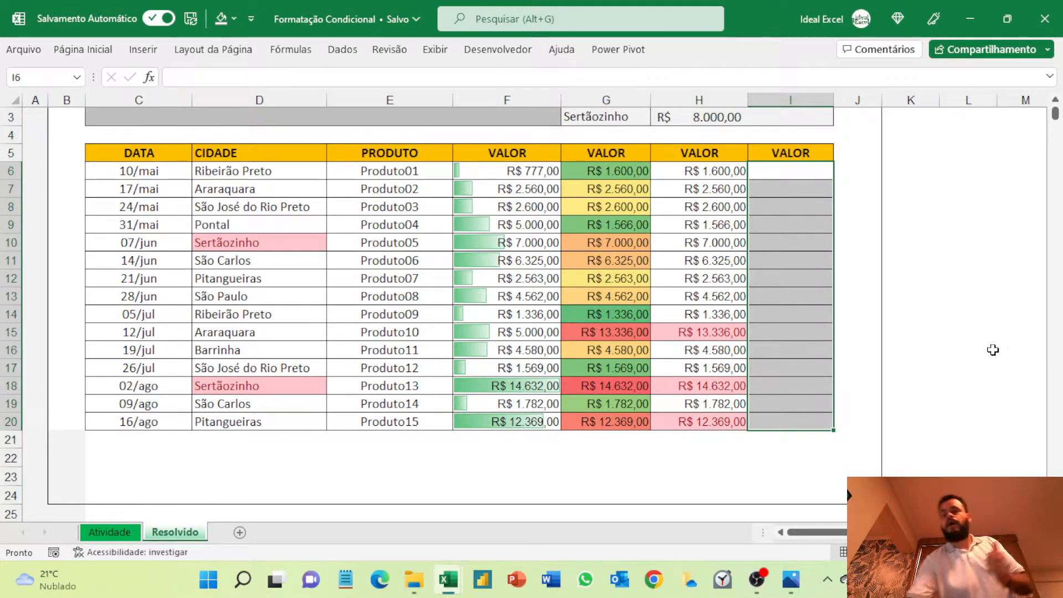
Enter the formula =H6 in cell I6 to reference the neighbouring value
left_click(787, 172)
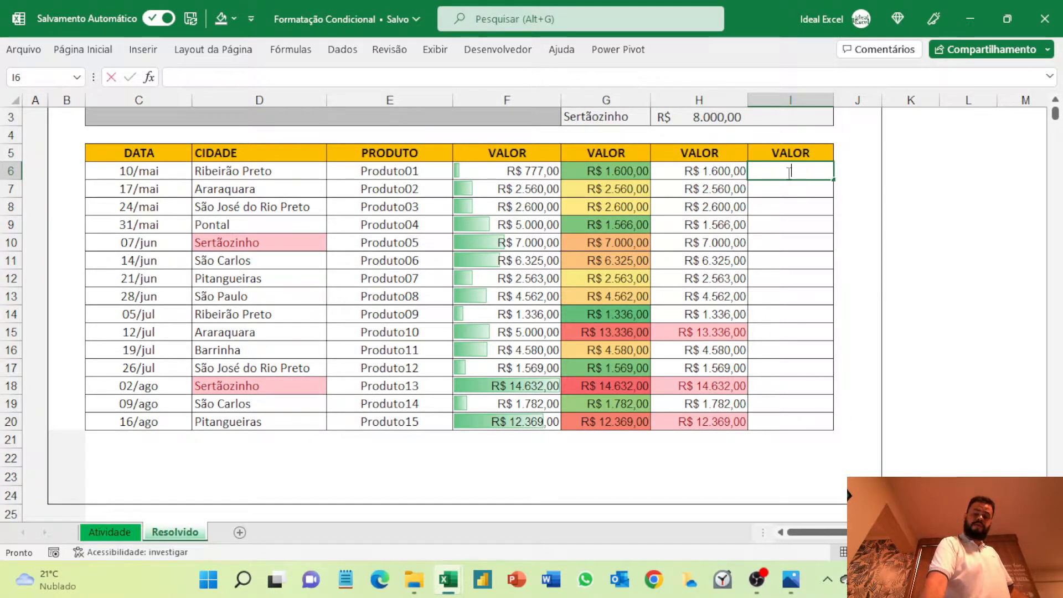
type("=")
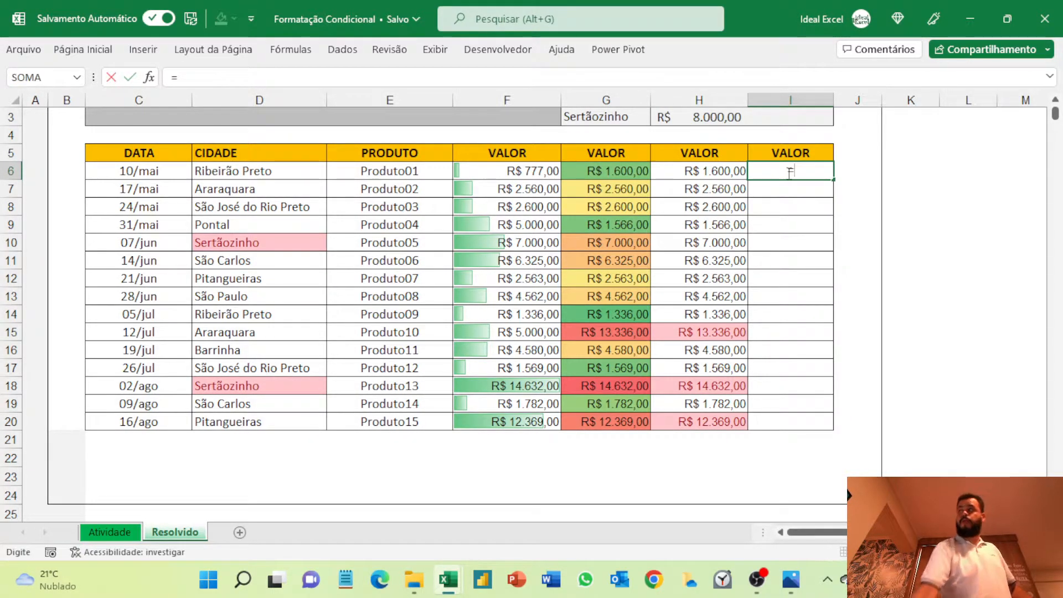
left_click(717, 168)
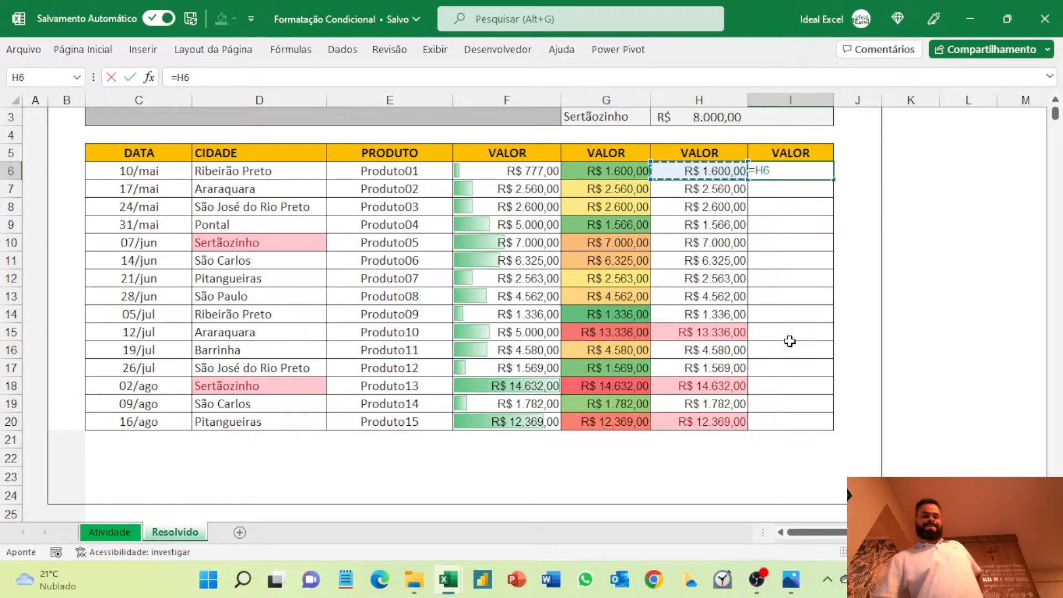
key("Return")
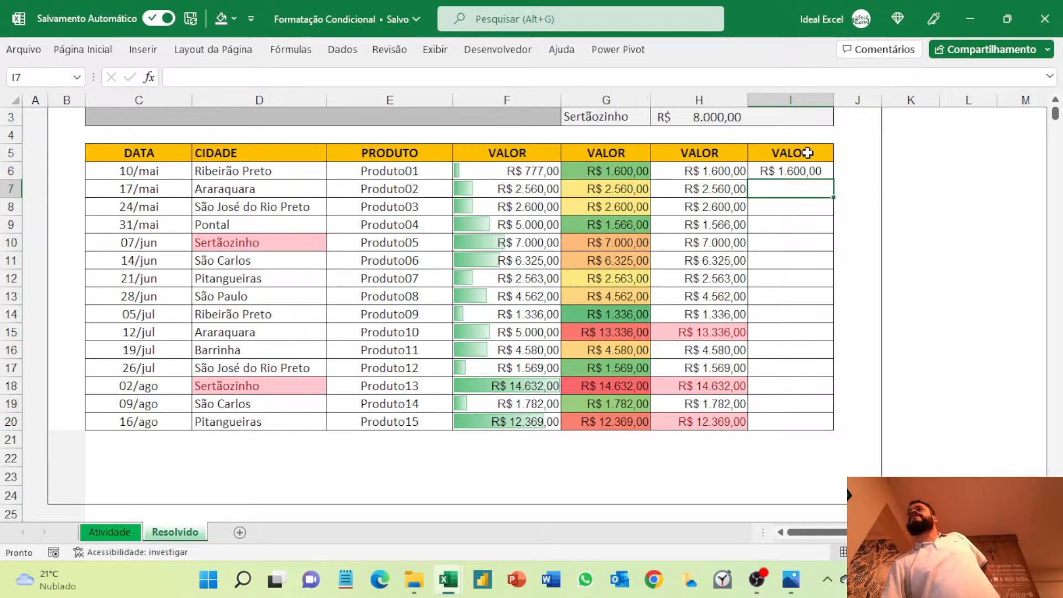
left_click(796, 175)
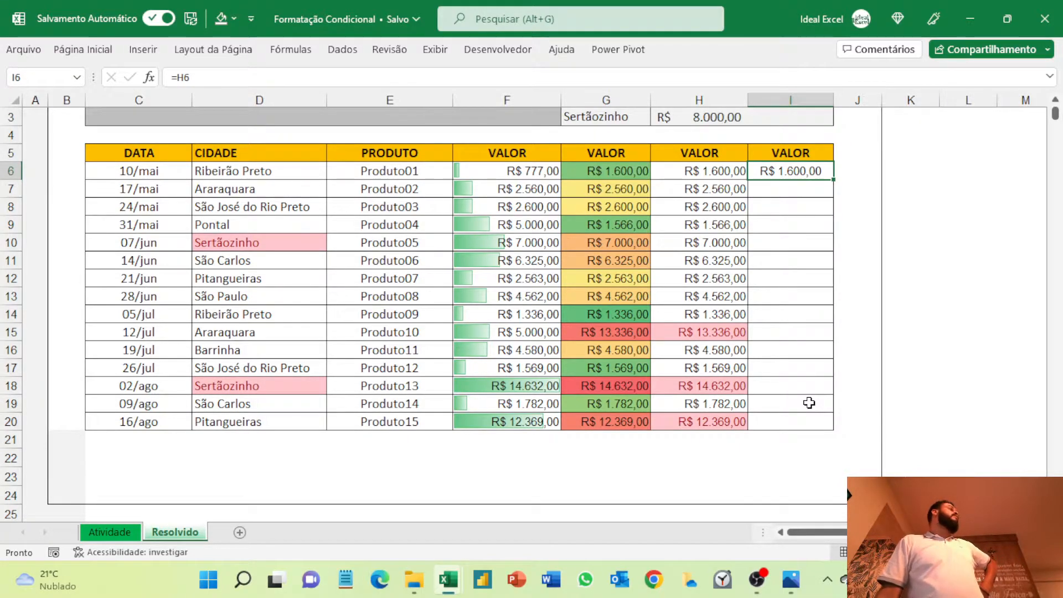
key("Down")
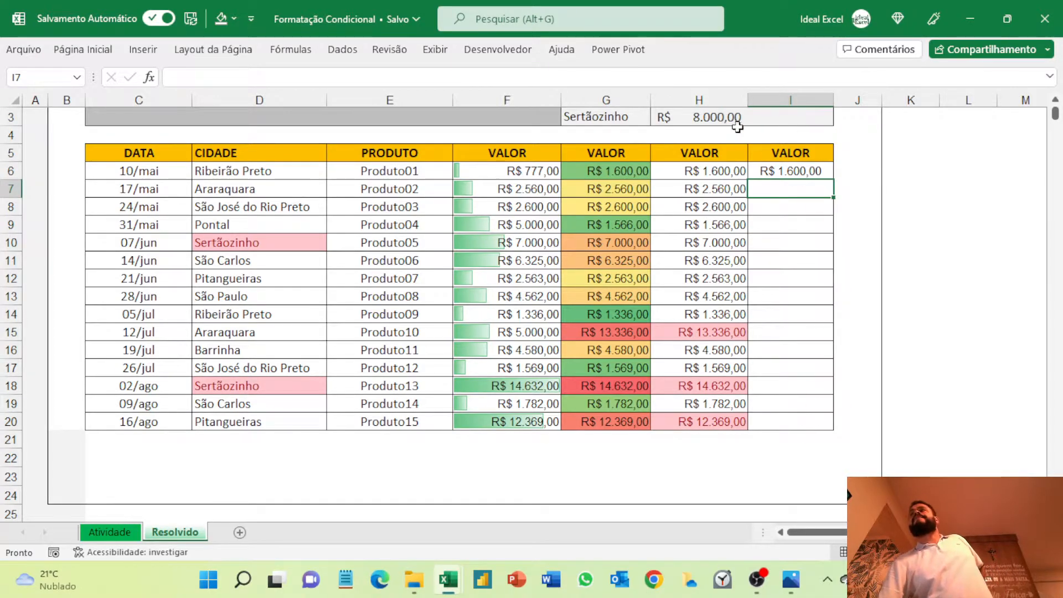
Re-enter the reference formula =H6 in cell I6, and delete the cell's content
left_click(135, 169)
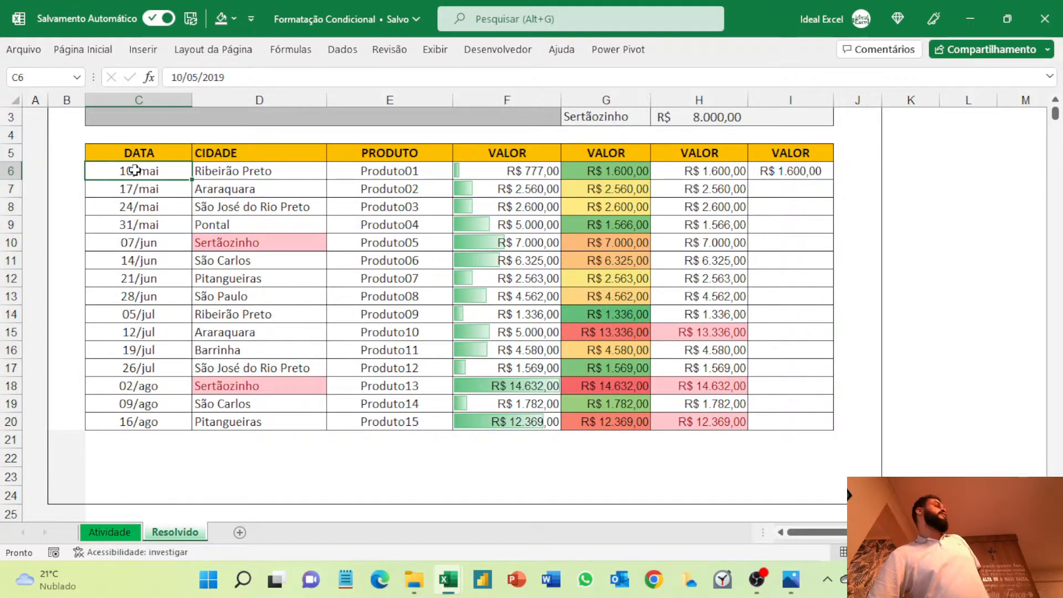
left_click(783, 173)
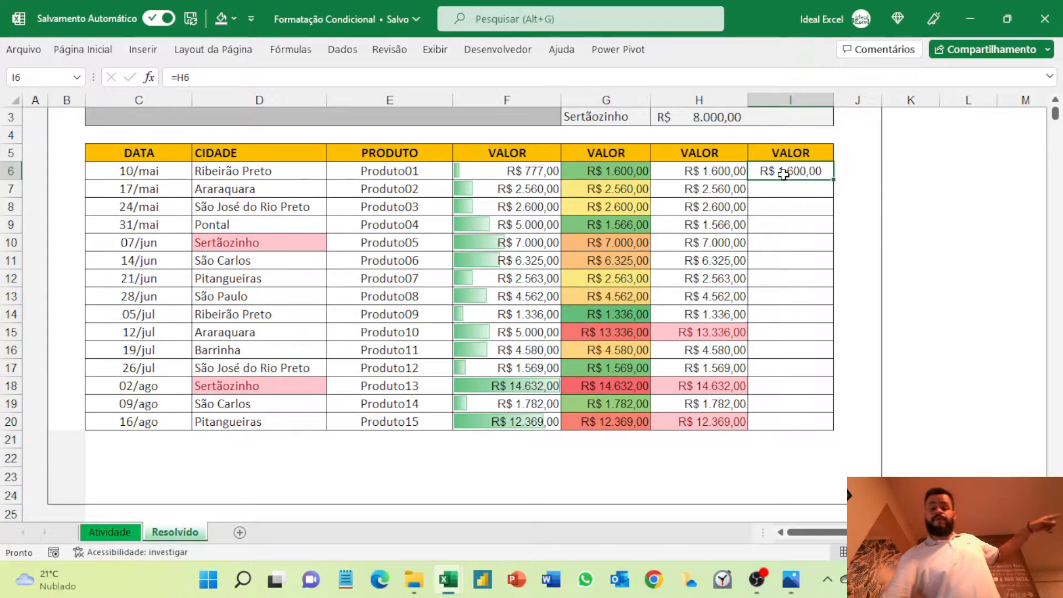
type("=")
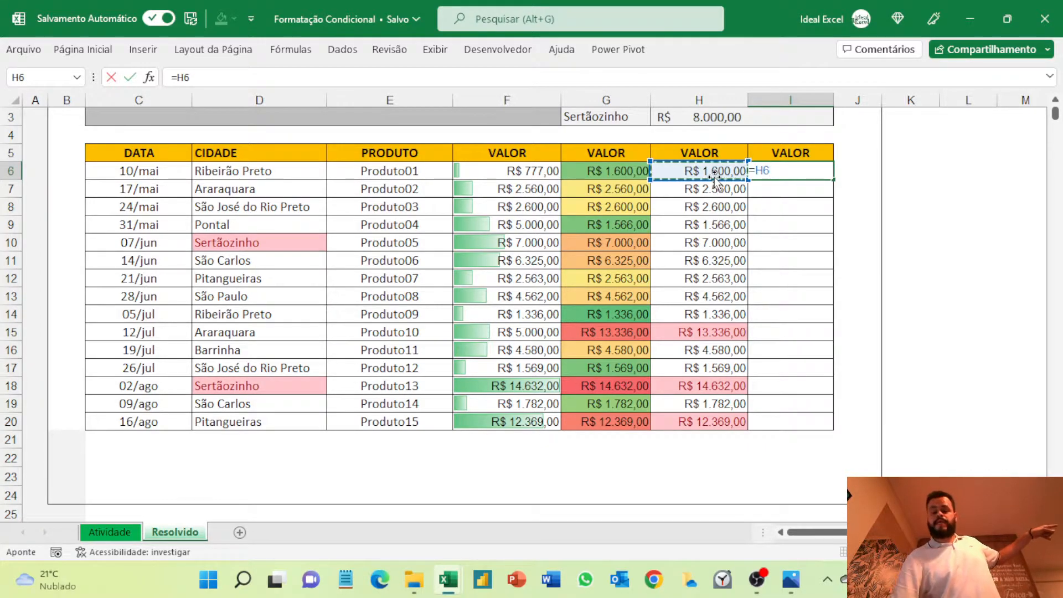
key("Return")
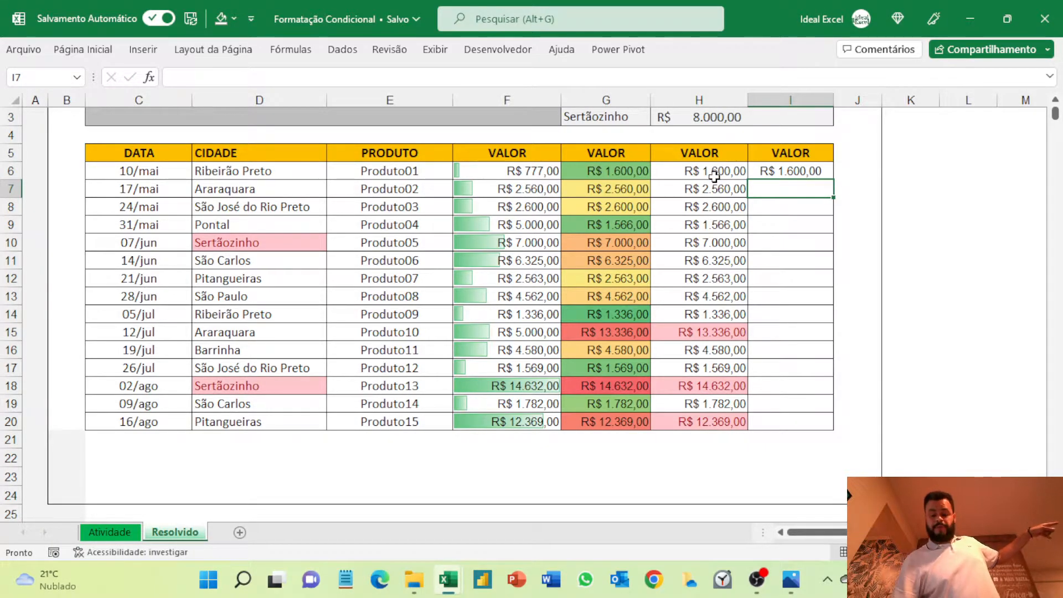
key("Up")
key("Delete")
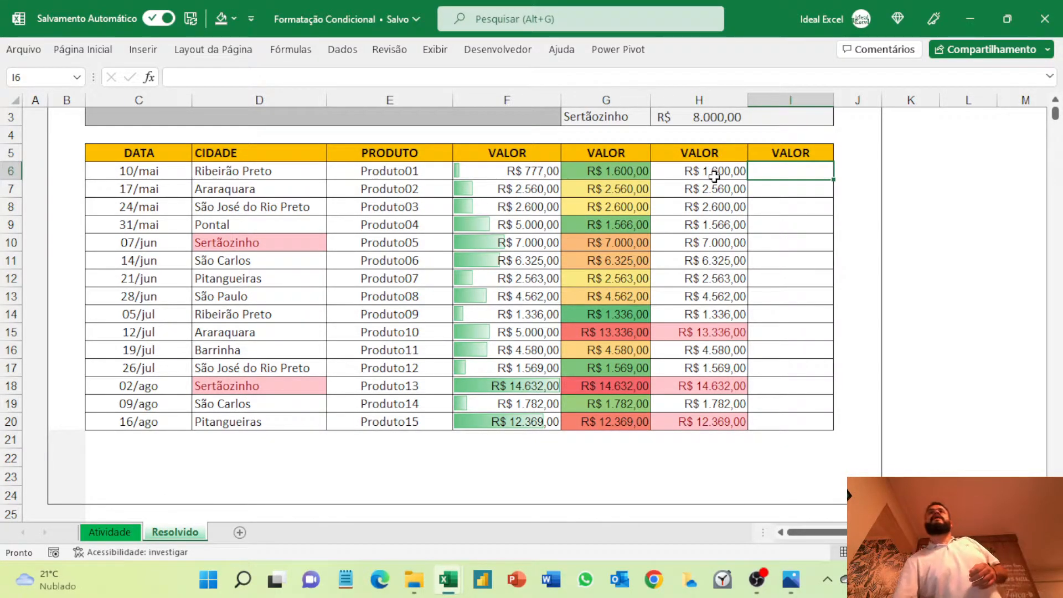
Select the table's header cells C5:I5, turn on filtering for them and turn it off again
left_click(134, 151)
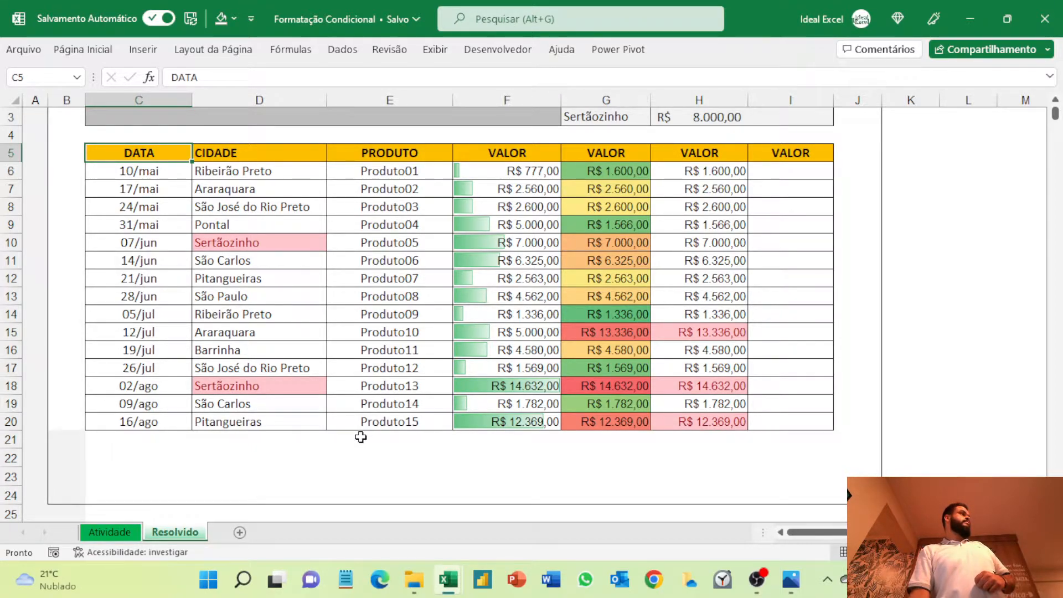
left_click_drag(126, 151, 770, 155)
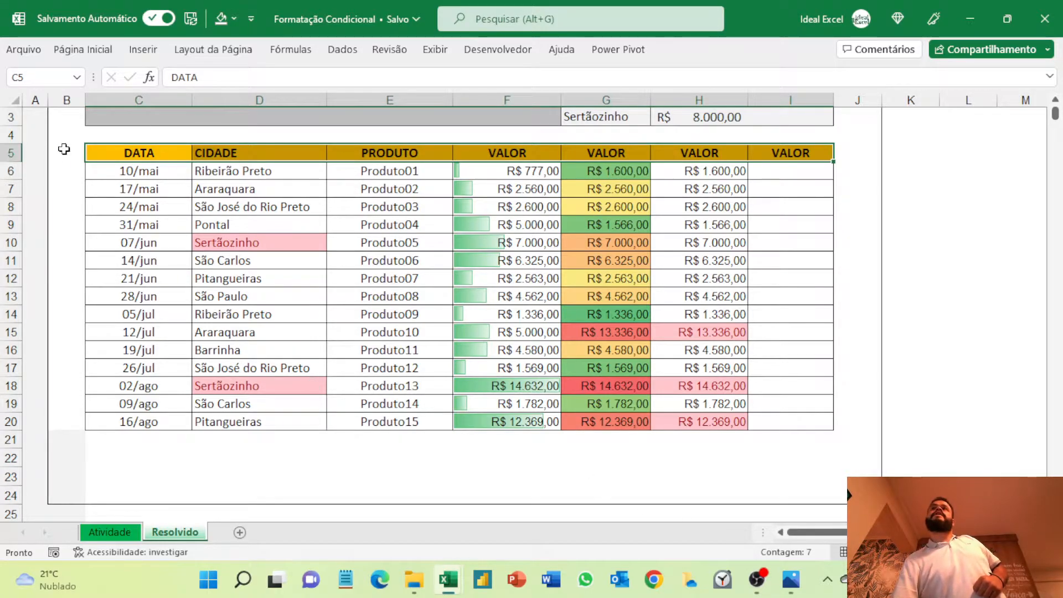
left_click(5, 154)
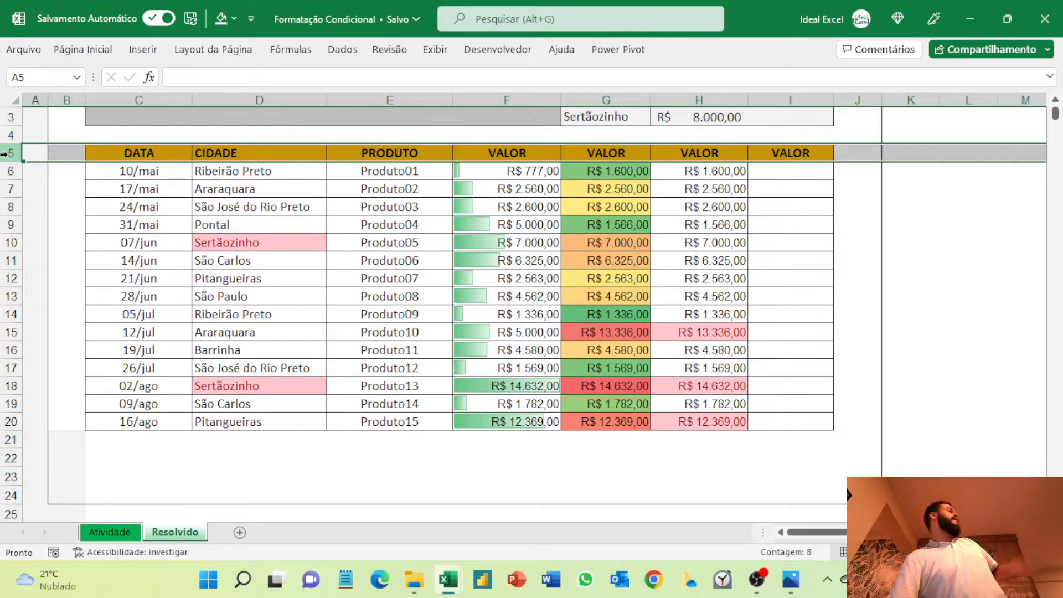
left_click(128, 155)
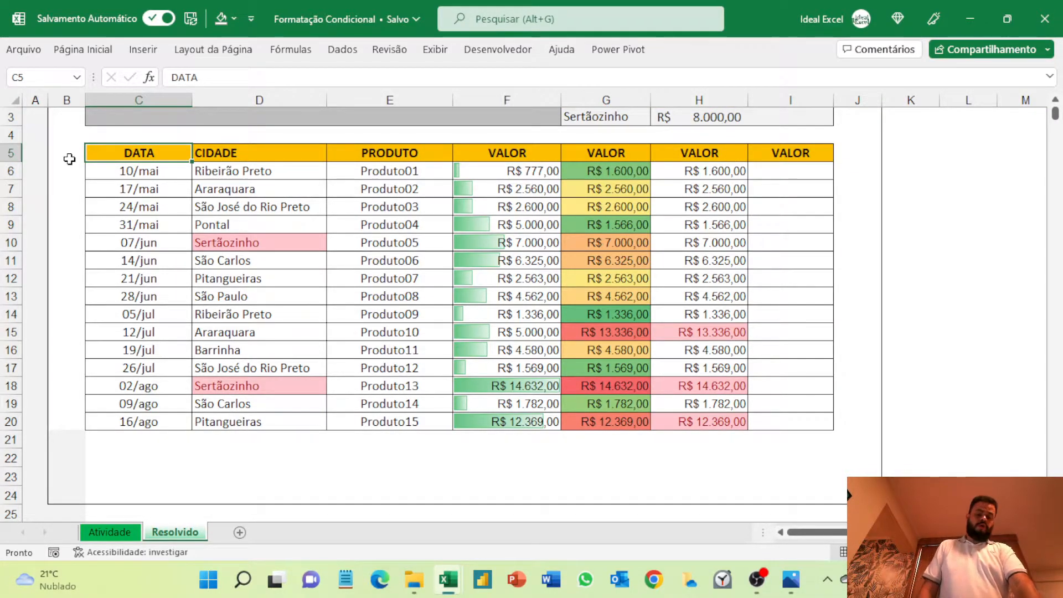
key("ctrl+shift+Right")
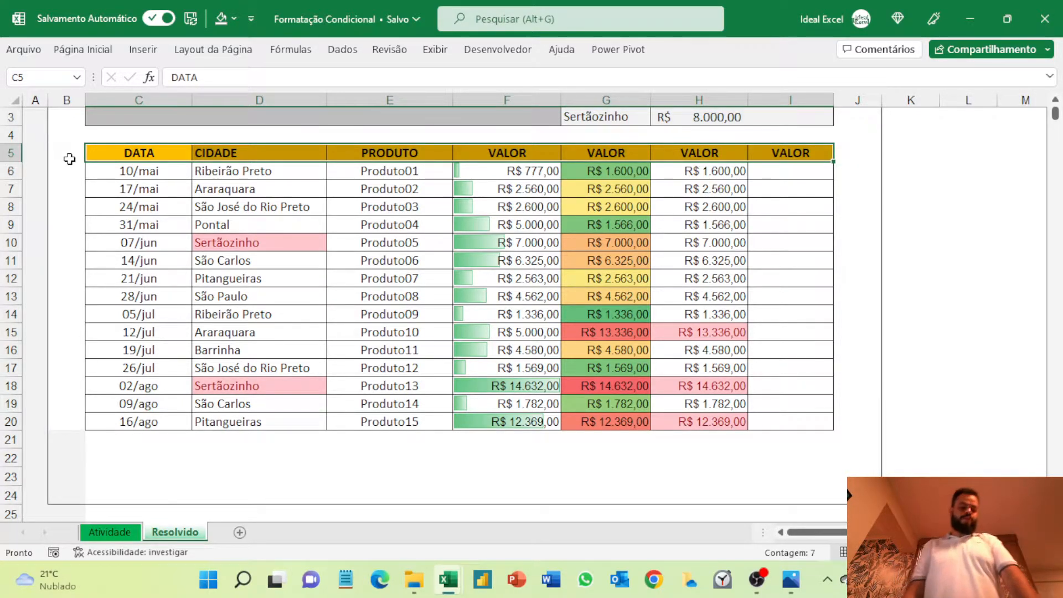
key("ctrl+shift+l")
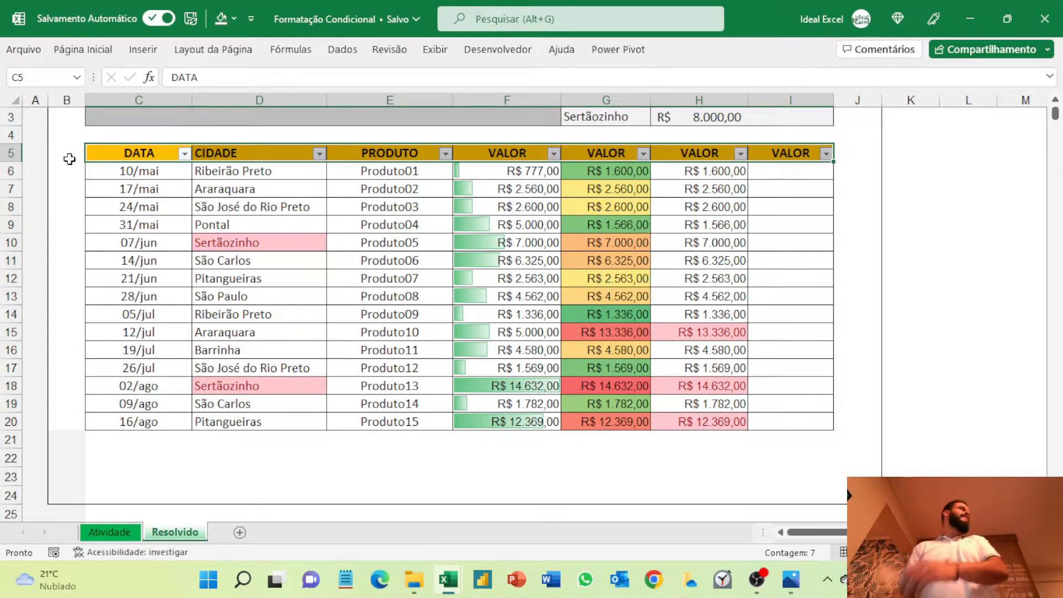
key("ctrl+shift+l")
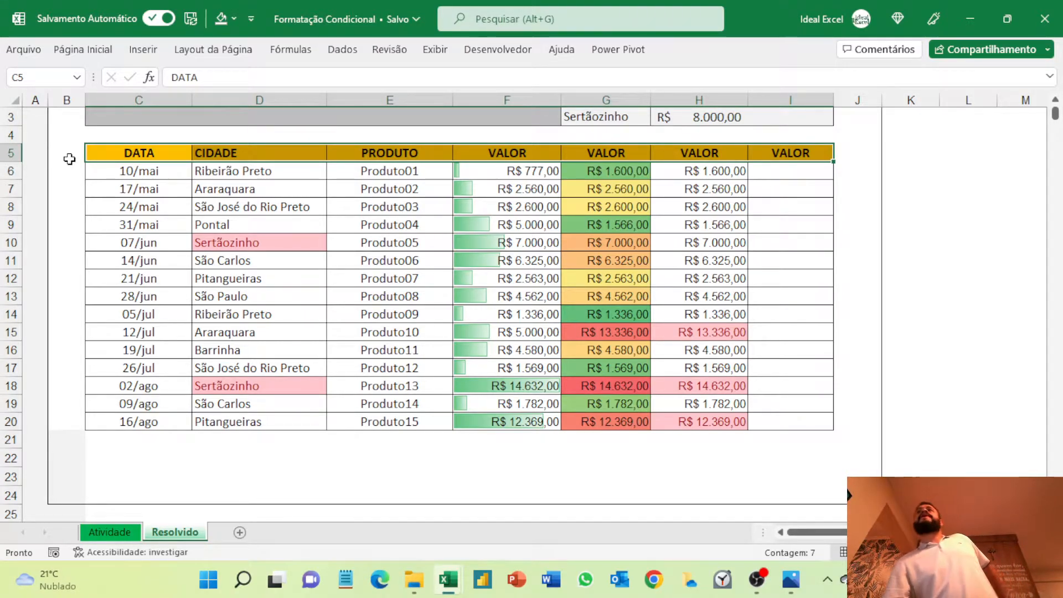
Apply the Filtro command to headers C5:I5 and remove the filter again
left_click(85, 52)
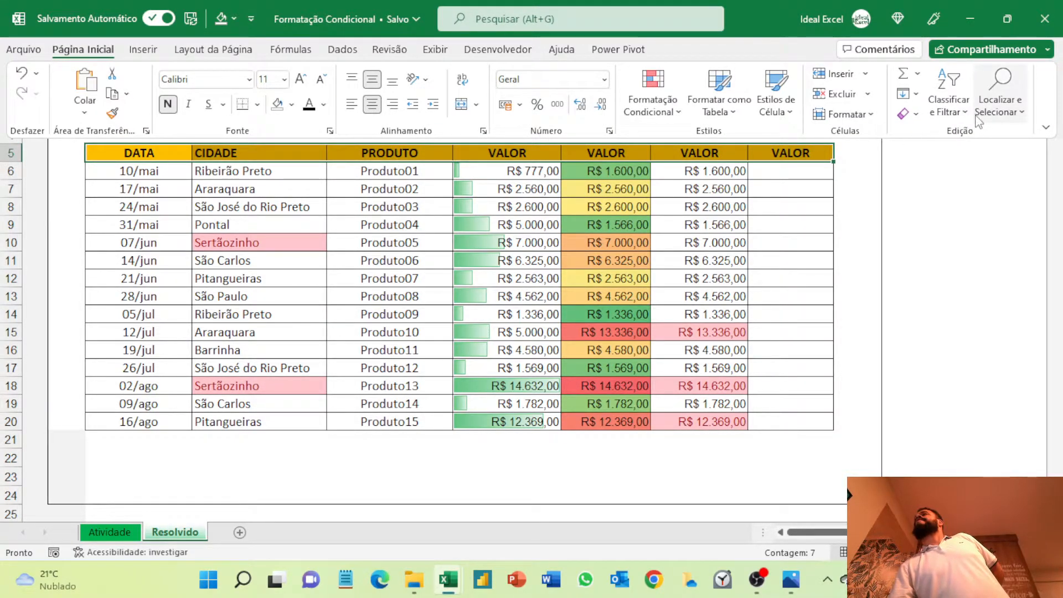
left_click(956, 117)
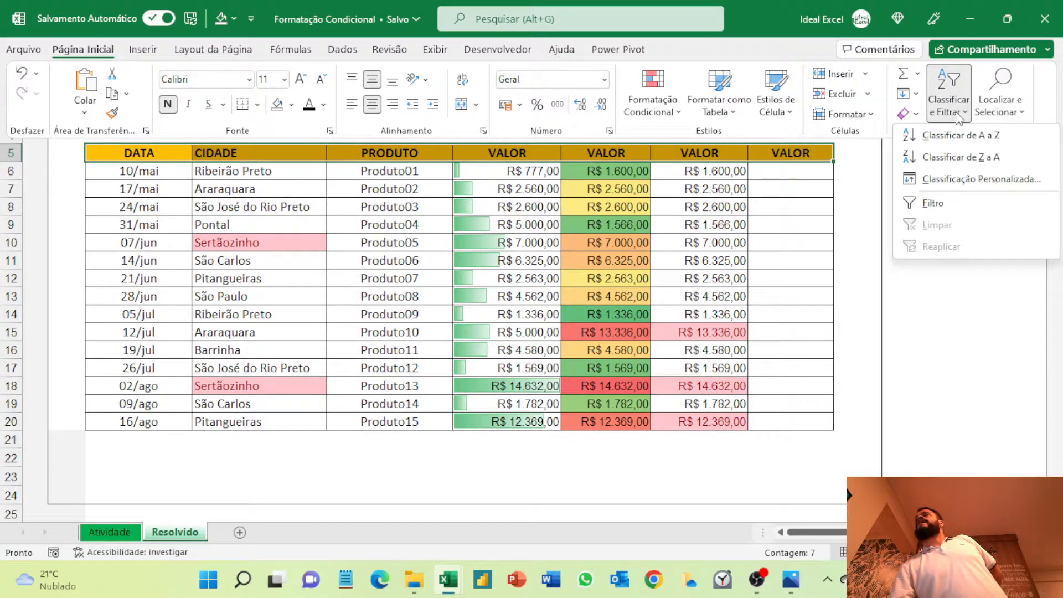
left_click(929, 201)
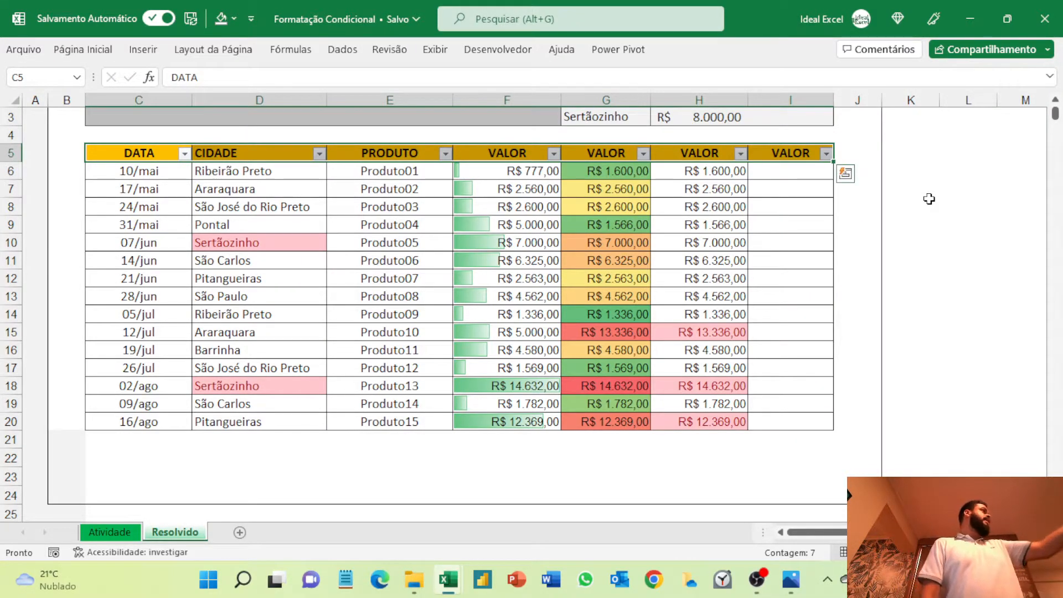
key("ctrl+shift+l")
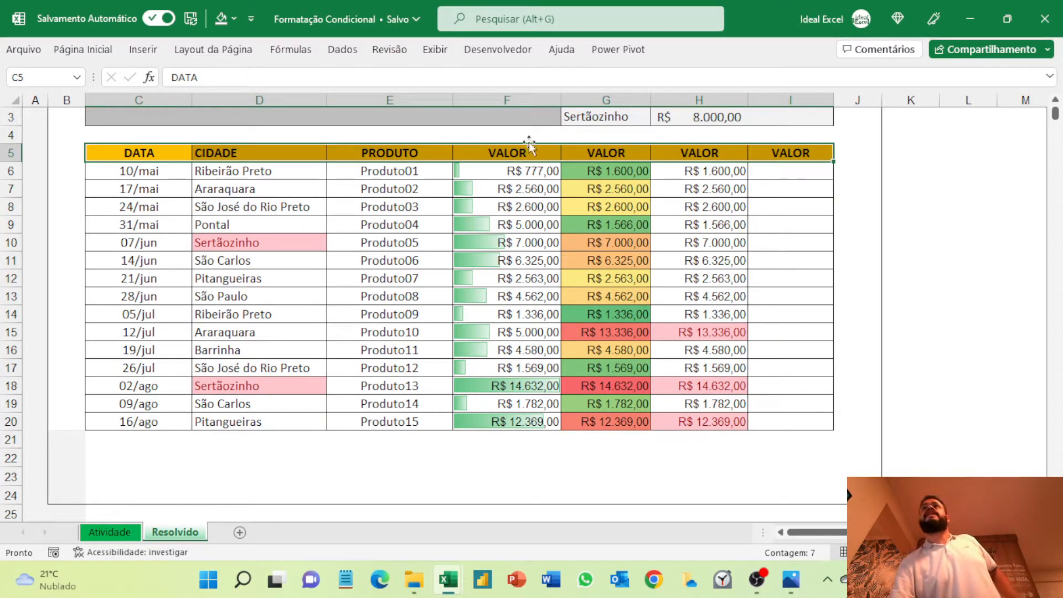
Reselect the header row from DATA to the last VALOR column, and switch its filter on and back off
left_click(160, 150)
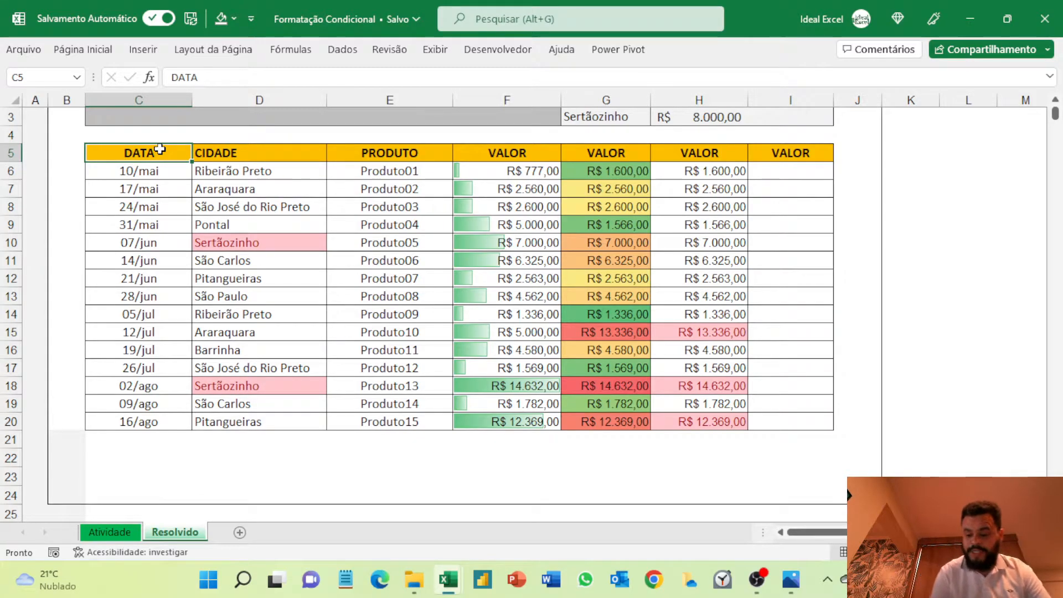
key("ctrl+shift+Right")
key("ctrl+shift+l")
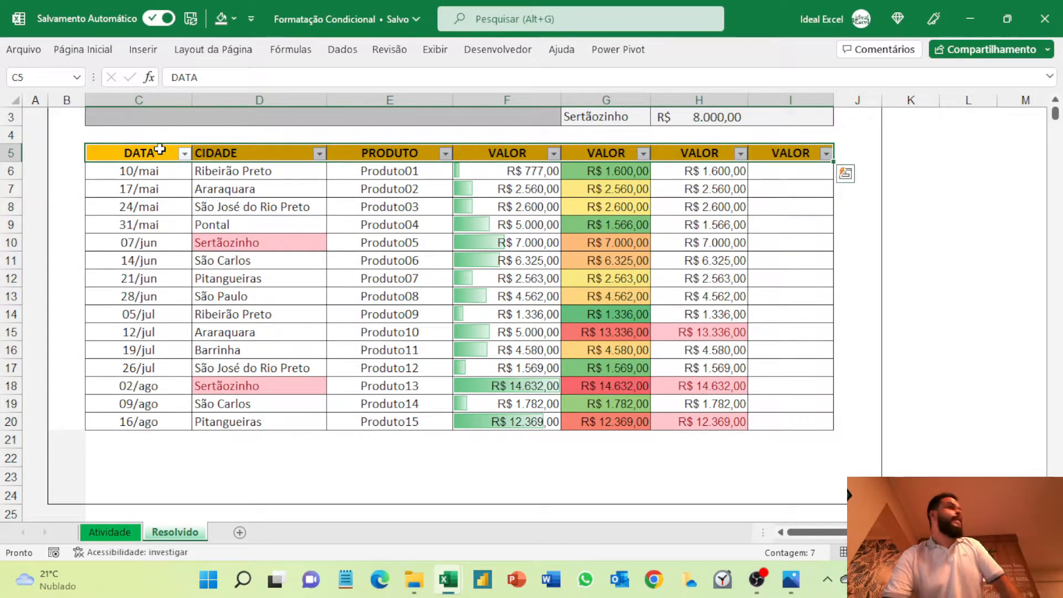
key("ctrl+shift+l")
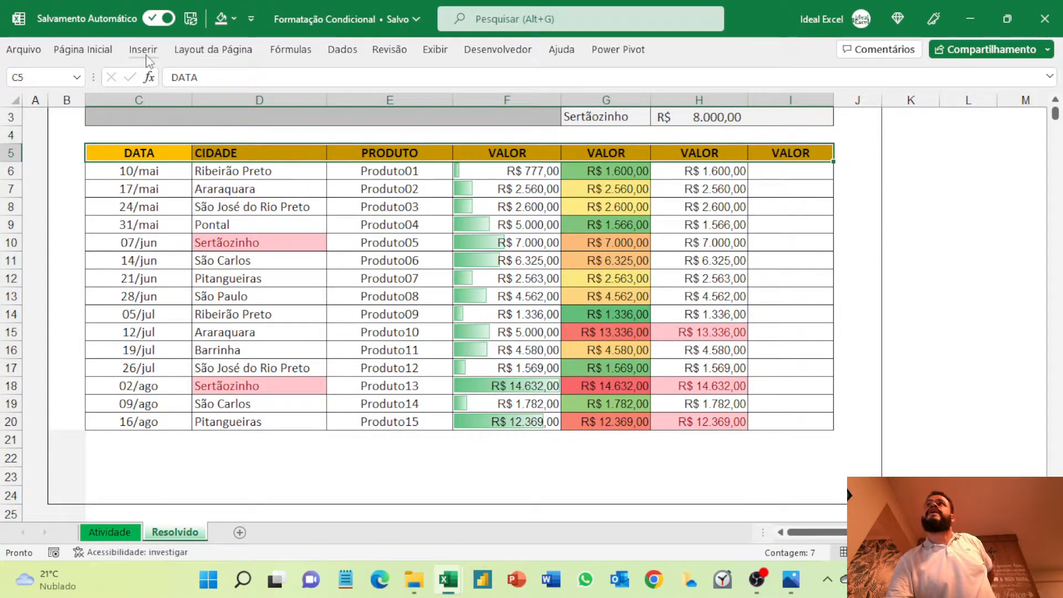
Insert a table over the range C5:I20, keeping the option that the table has headers
left_click(132, 172)
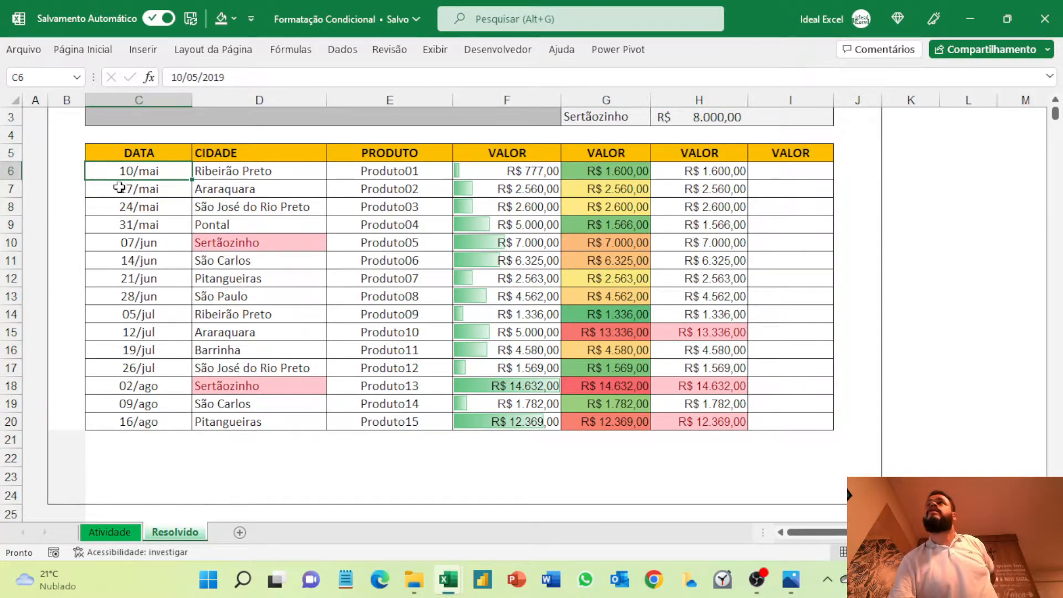
left_click(141, 50)
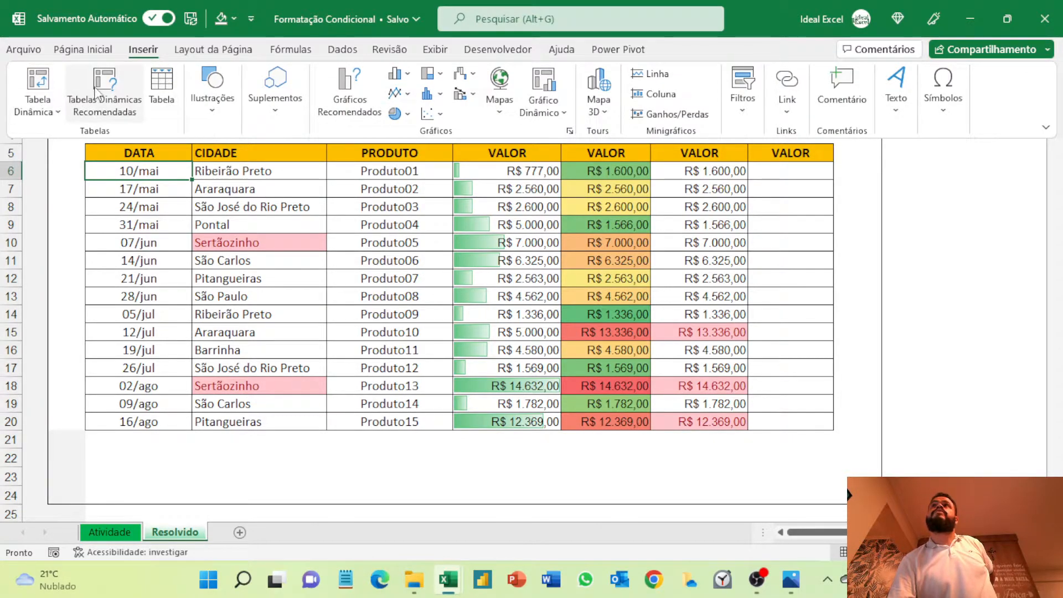
left_click(161, 89)
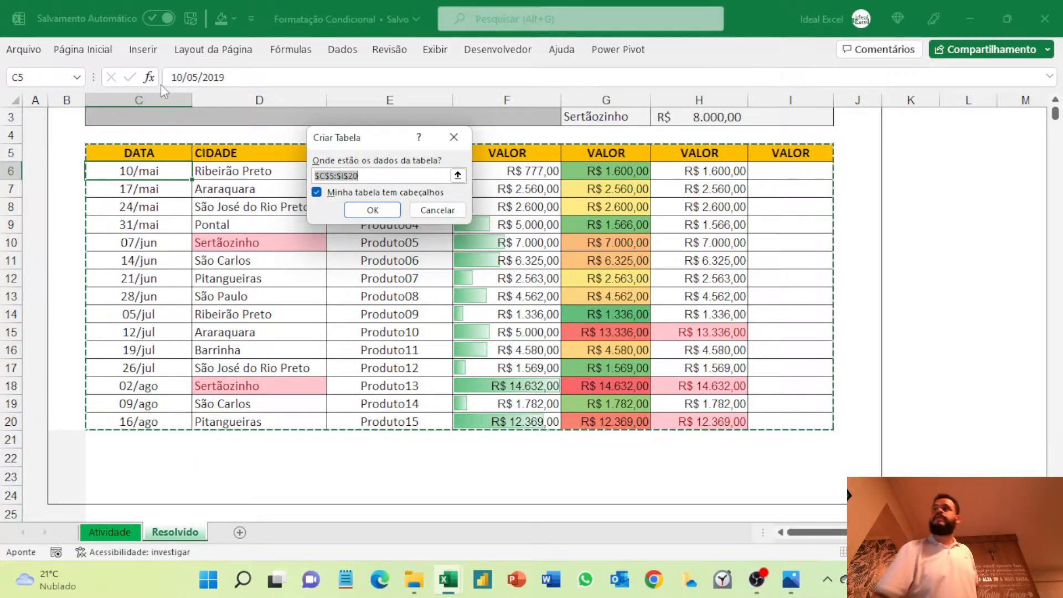
left_click(457, 175)
left_click_drag(123, 159, 818, 424)
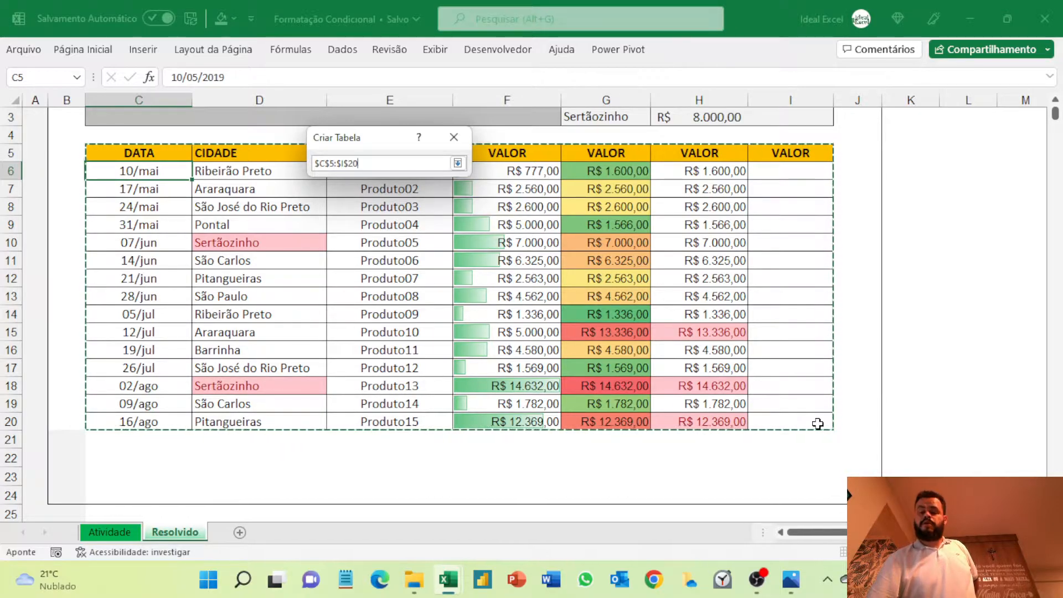
key("Return")
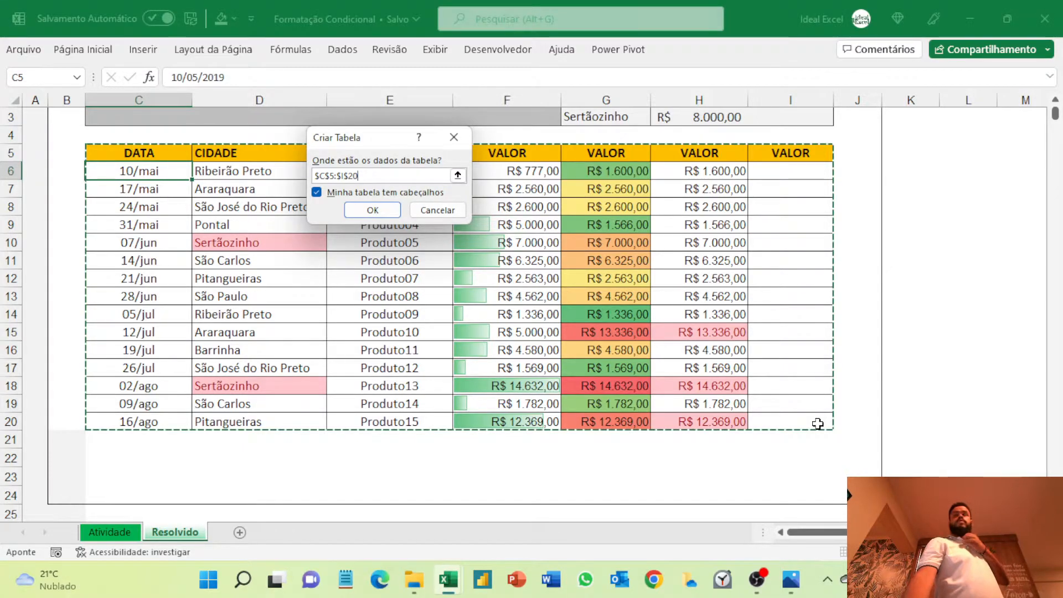
key("Return")
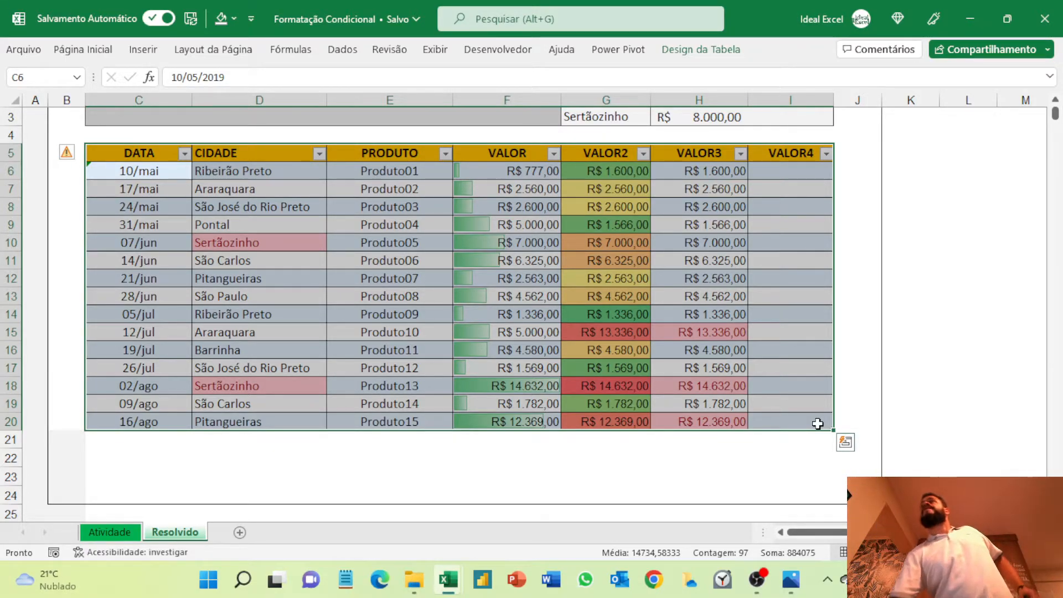
left_click(966, 172)
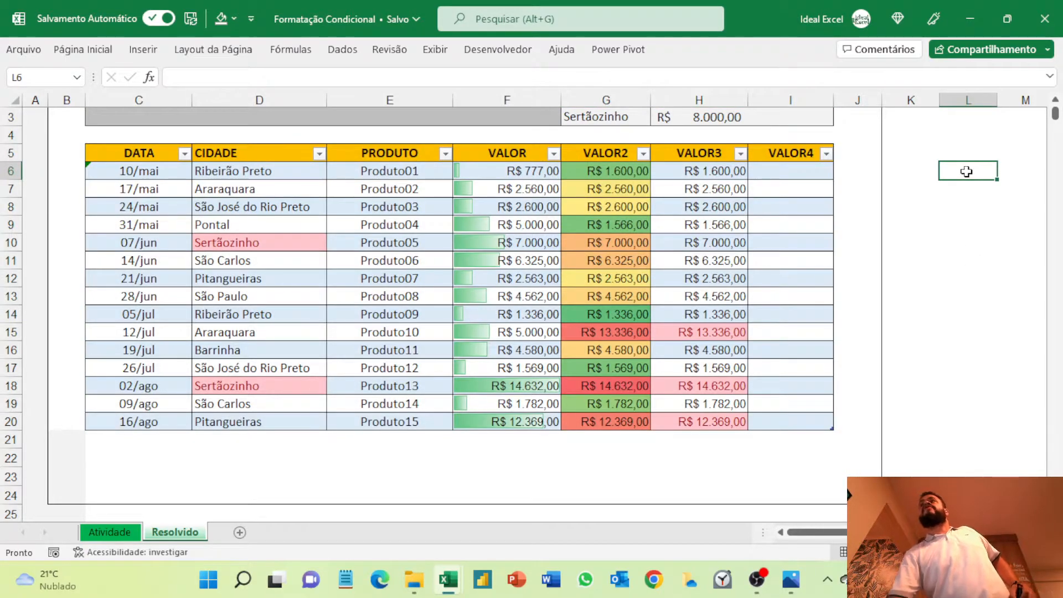
Select the table's data cells C6:I20 and set their fill to Sem Preenchimento
left_click(709, 221)
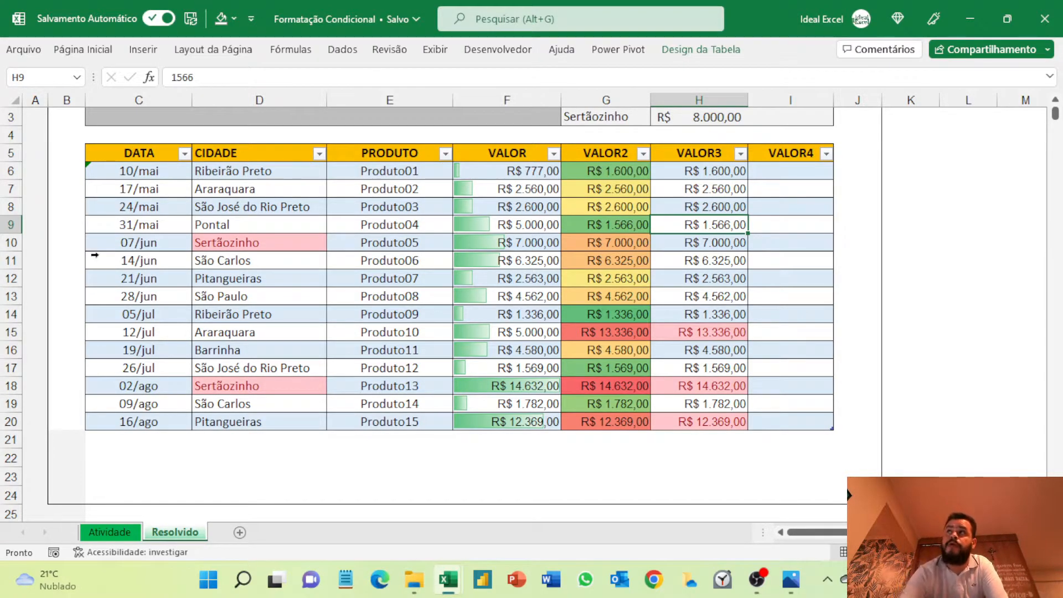
mouse_move(126, 172)
left_mouse_down()
mouse_move(143, 198)
mouse_move(486, 244)
mouse_move(760, 329)
mouse_move(782, 422)
left_mouse_up()
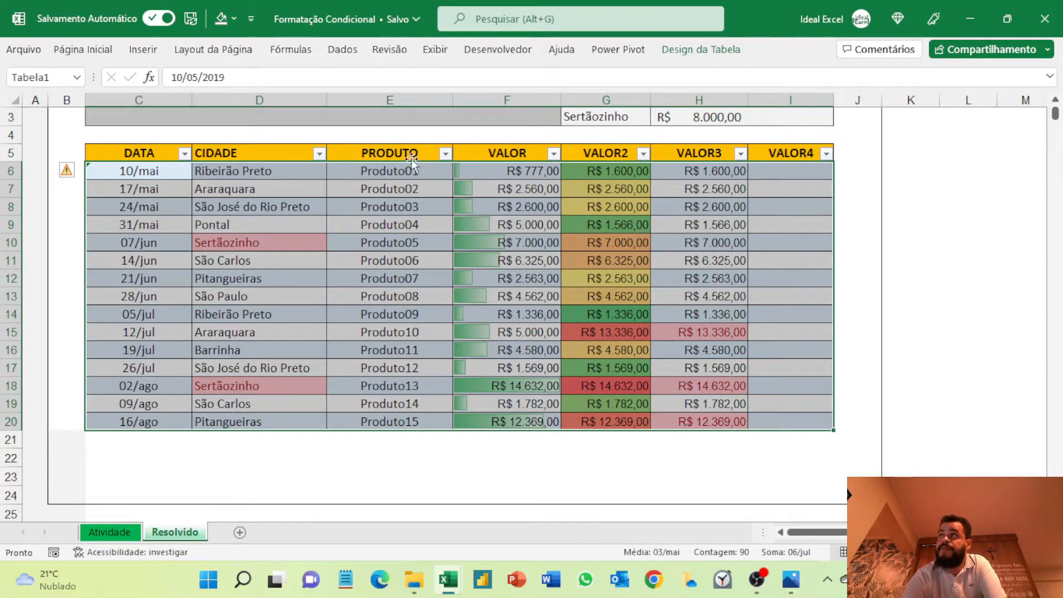
left_click(83, 49)
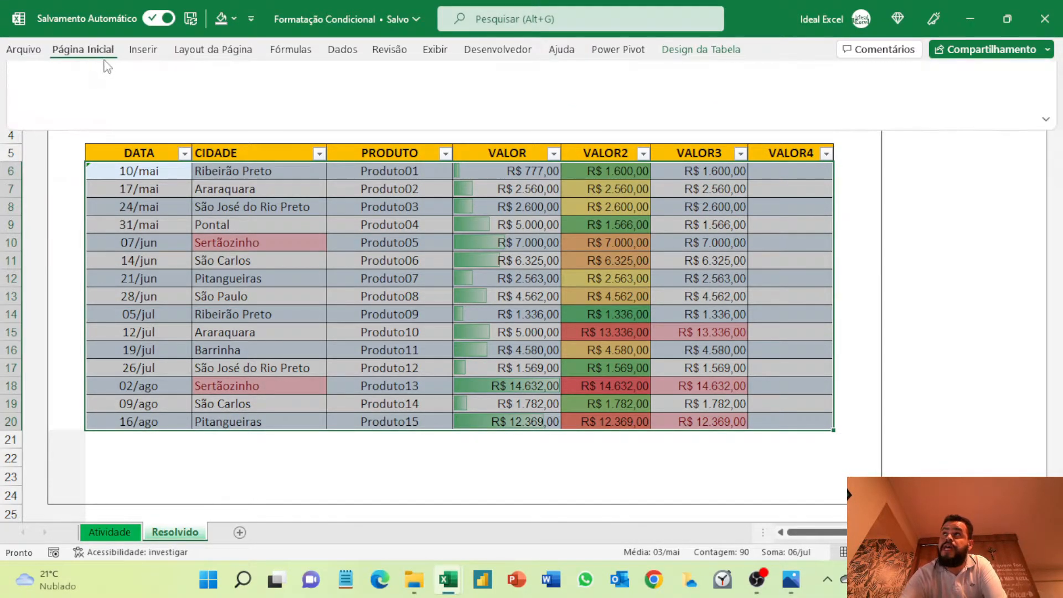
left_click(291, 104)
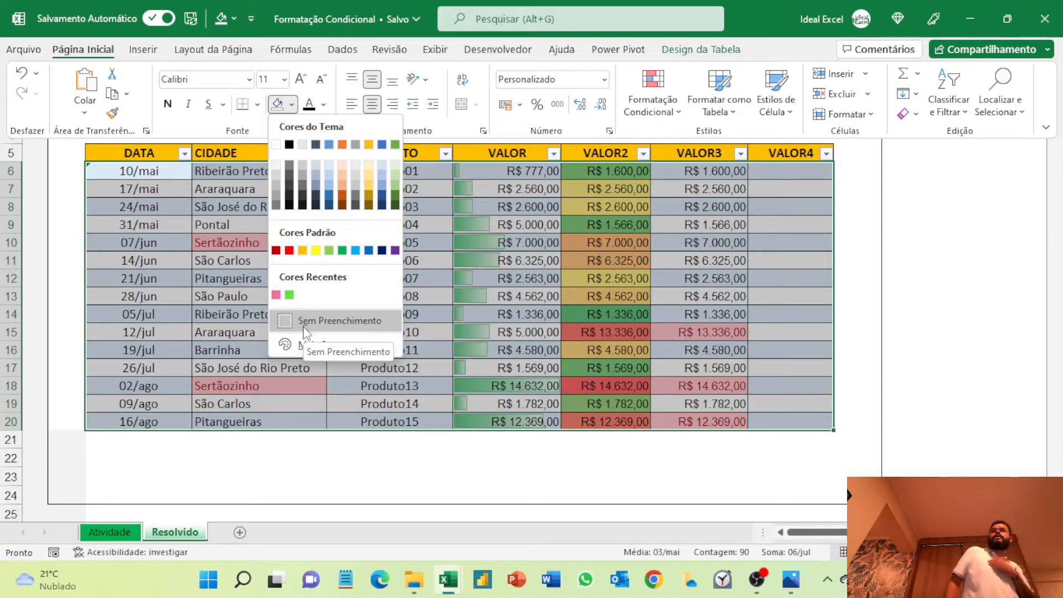
left_click(303, 327)
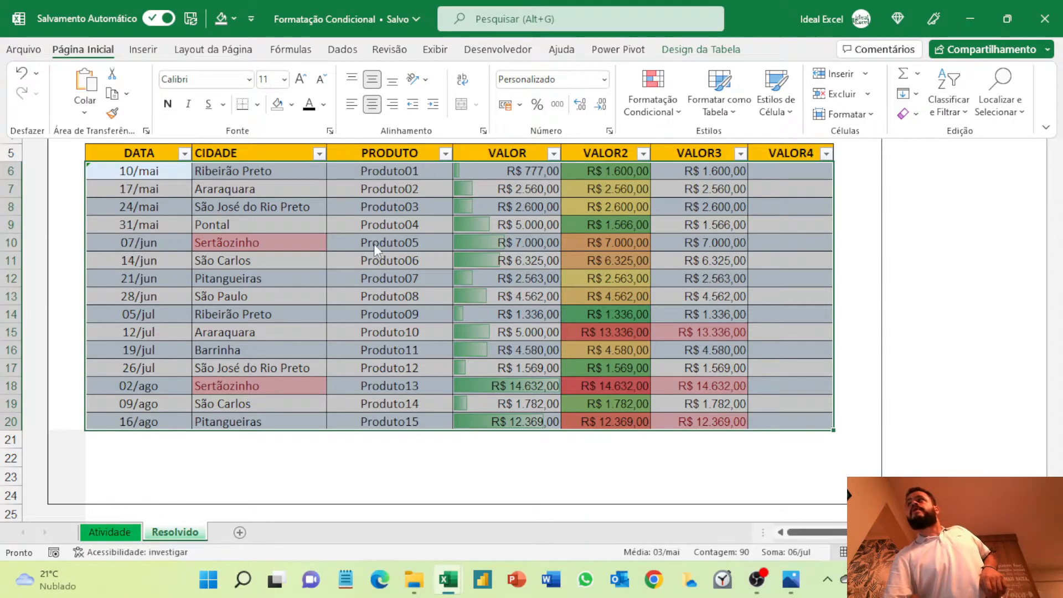
left_click(779, 162)
left_click(793, 181)
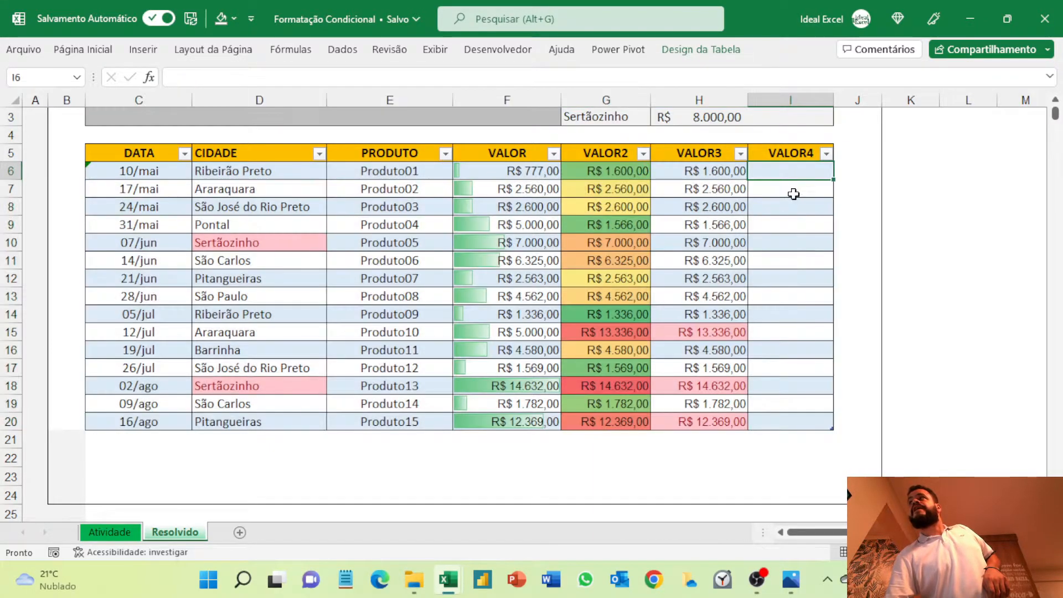
type("=")
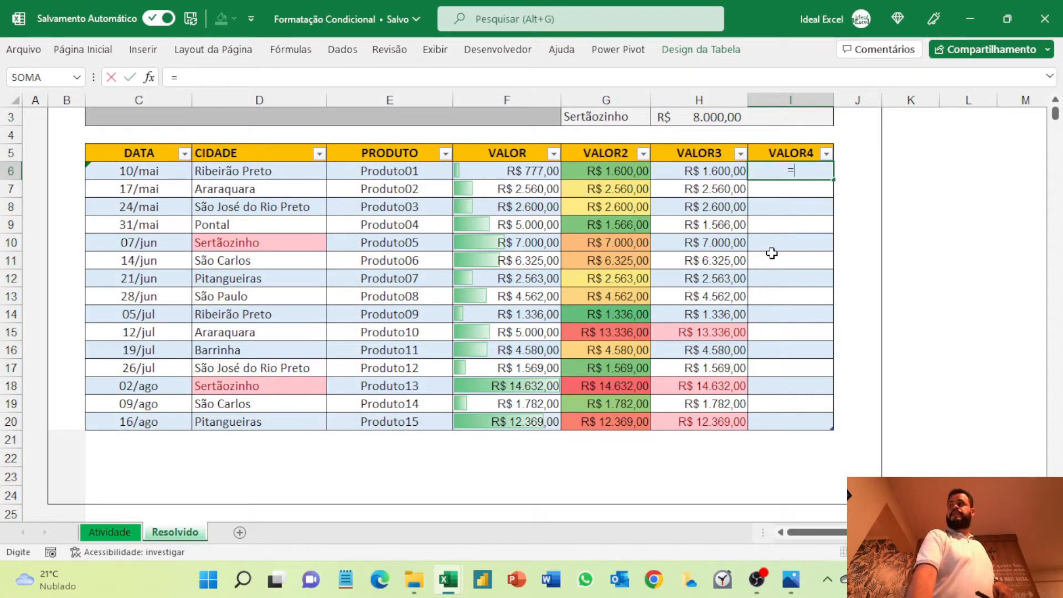
left_click(686, 179)
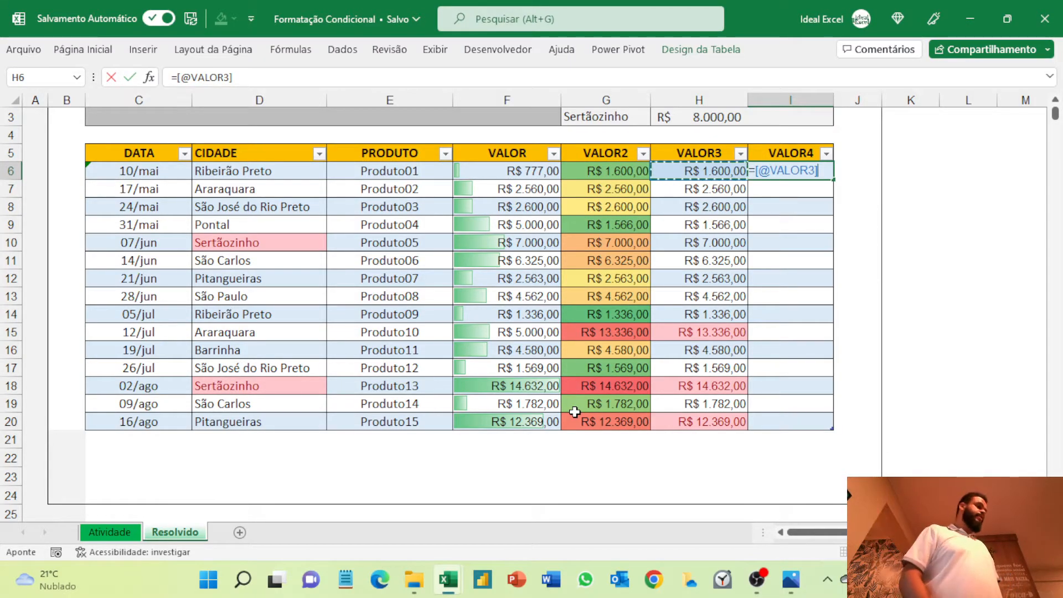
key("Return")
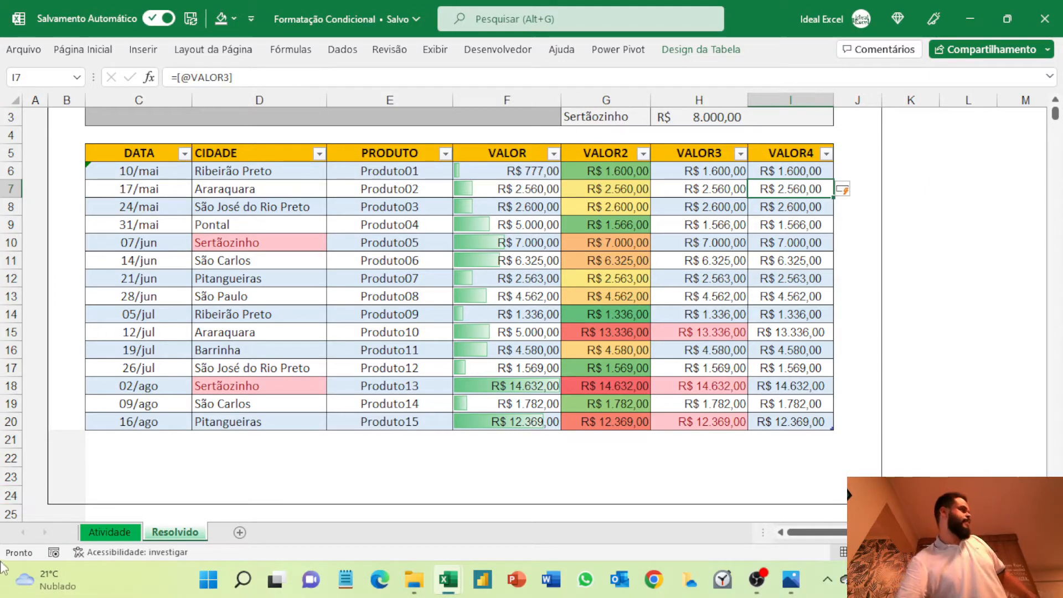
Insert a slicer for the table's CIDADE field and place it beside the table, over columns J to M
left_click(389, 259)
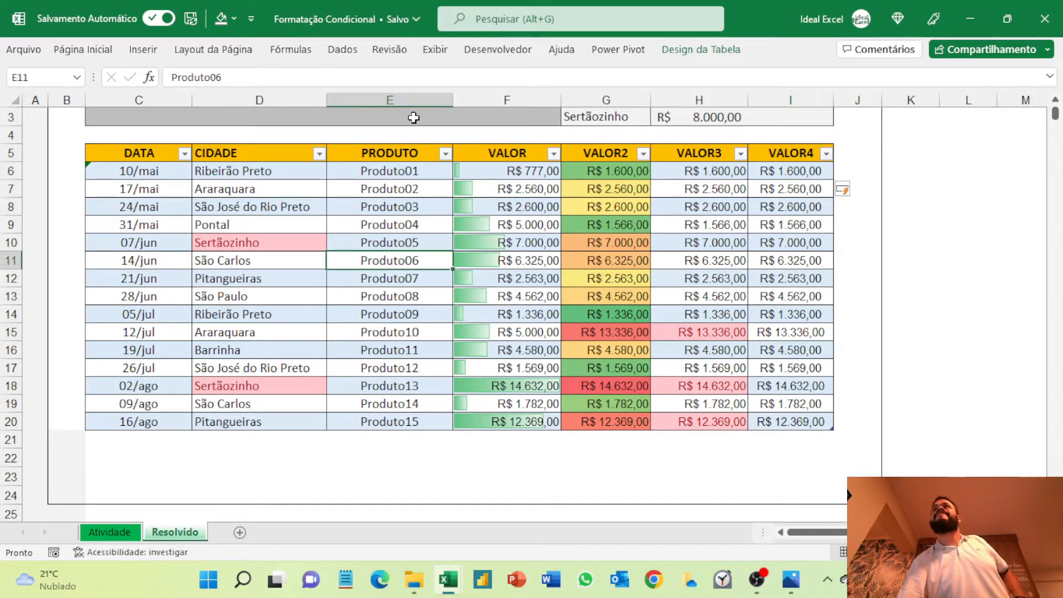
left_click(701, 49)
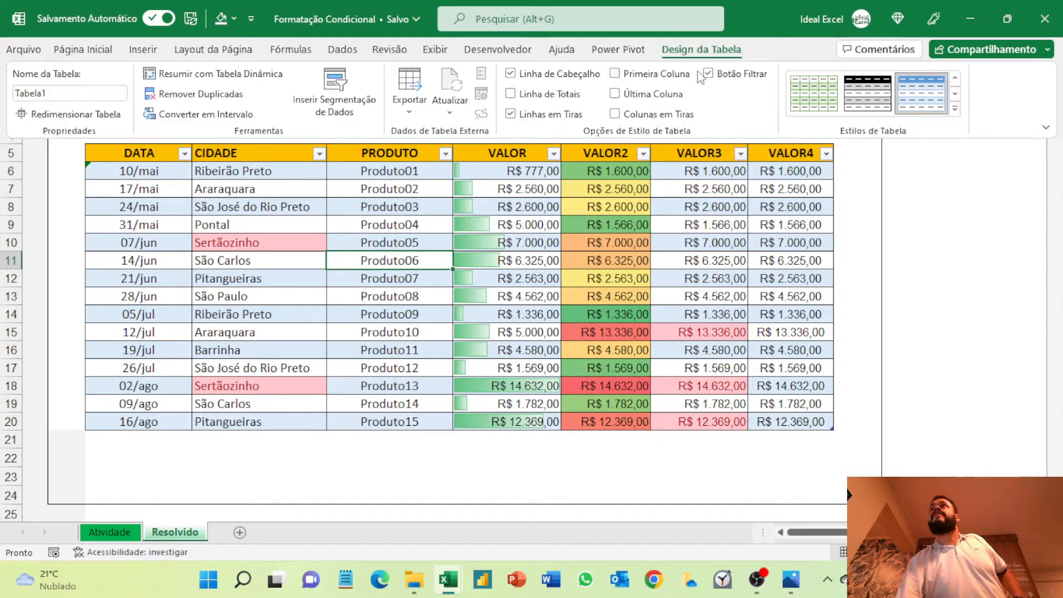
left_click(336, 95)
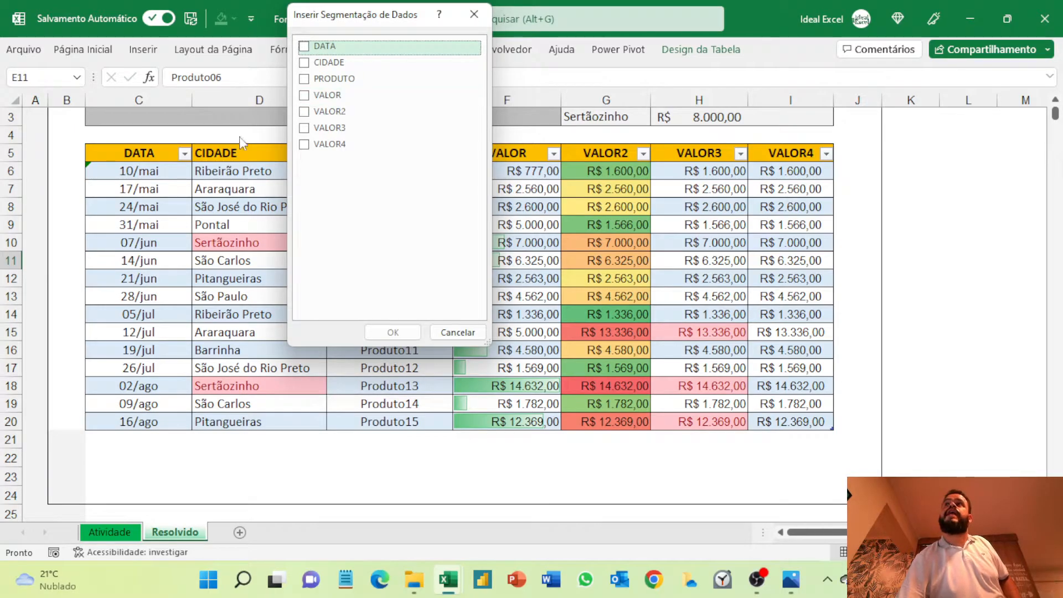
left_click(304, 62)
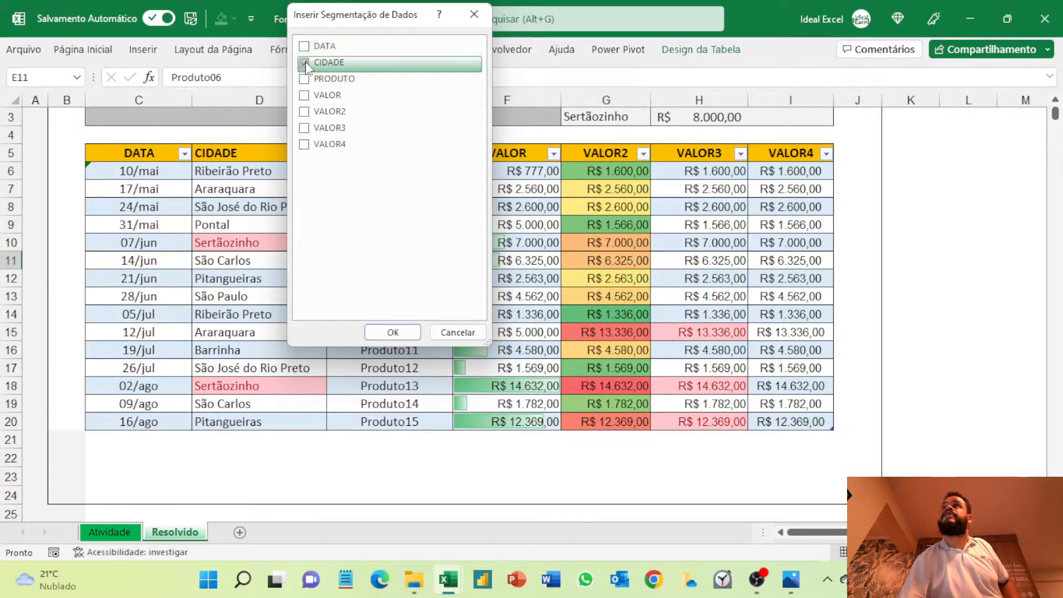
left_click(370, 332)
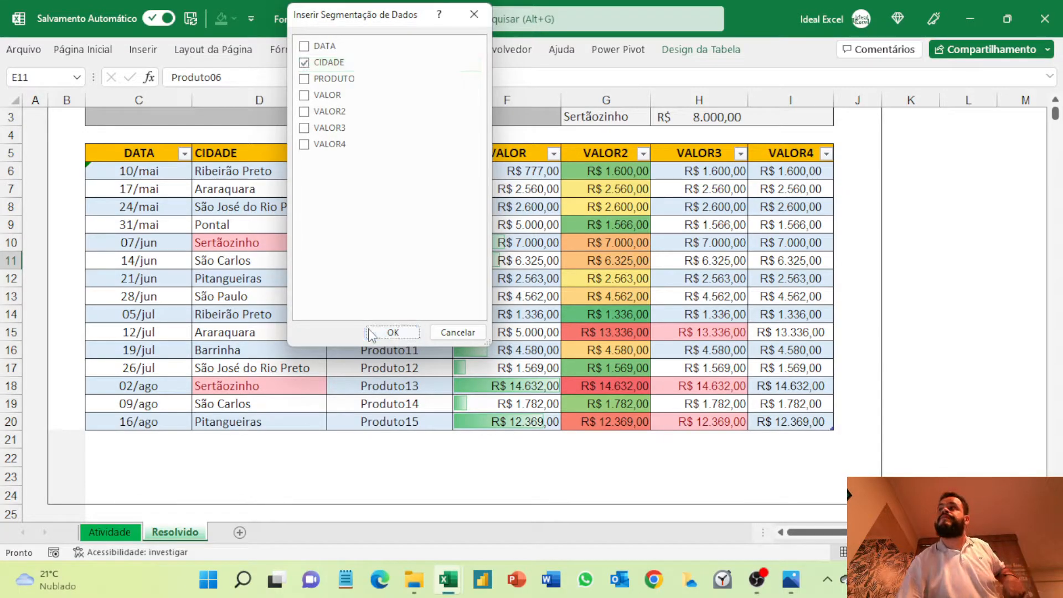
left_click_drag(547, 219, 924, 153)
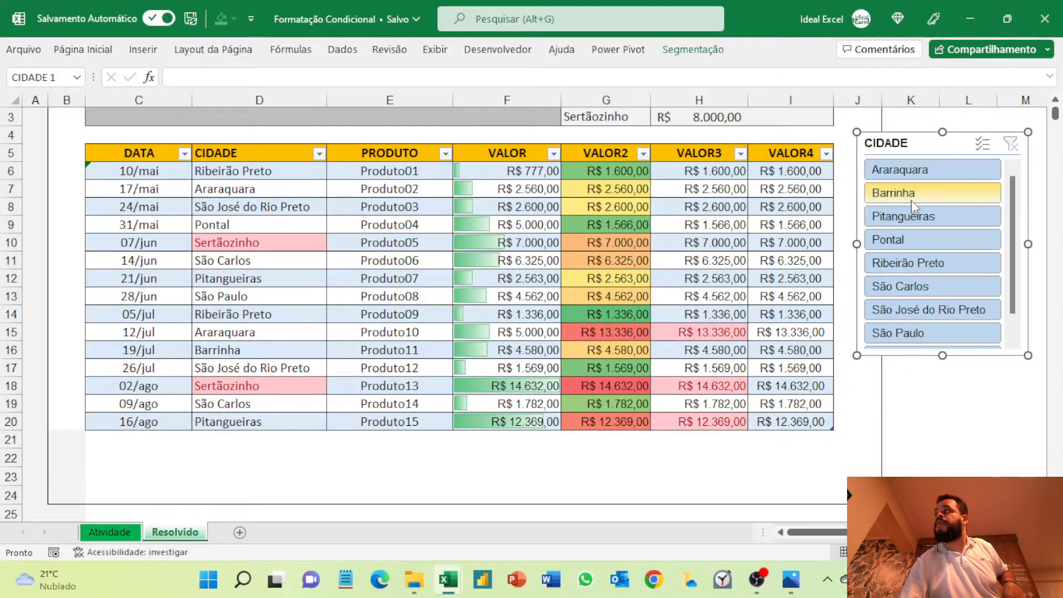
Filter the table through the CIDADE slicer by one city after another, starting with Pontal and ending with São Paulo
left_click(887, 246)
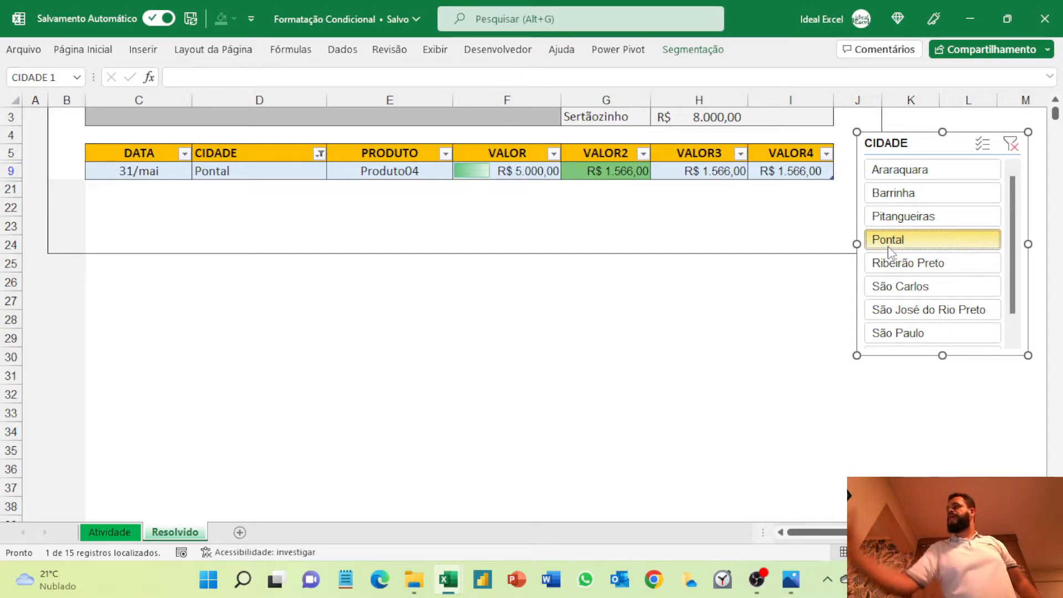
left_click(896, 169)
left_click(912, 197)
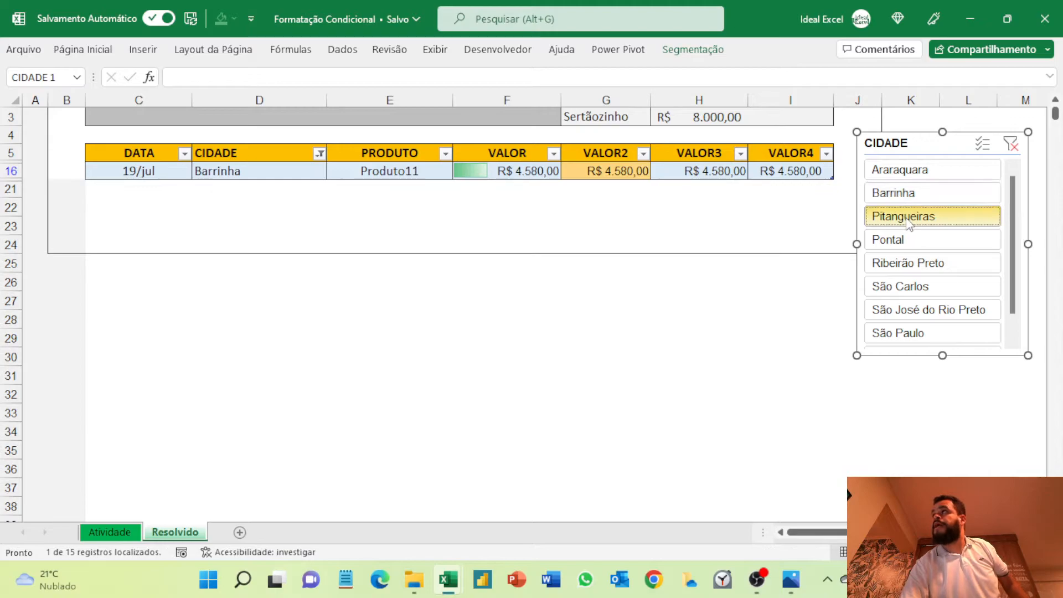
left_click(908, 217)
left_click(902, 263)
left_click(898, 287)
left_click(891, 310)
left_click(884, 335)
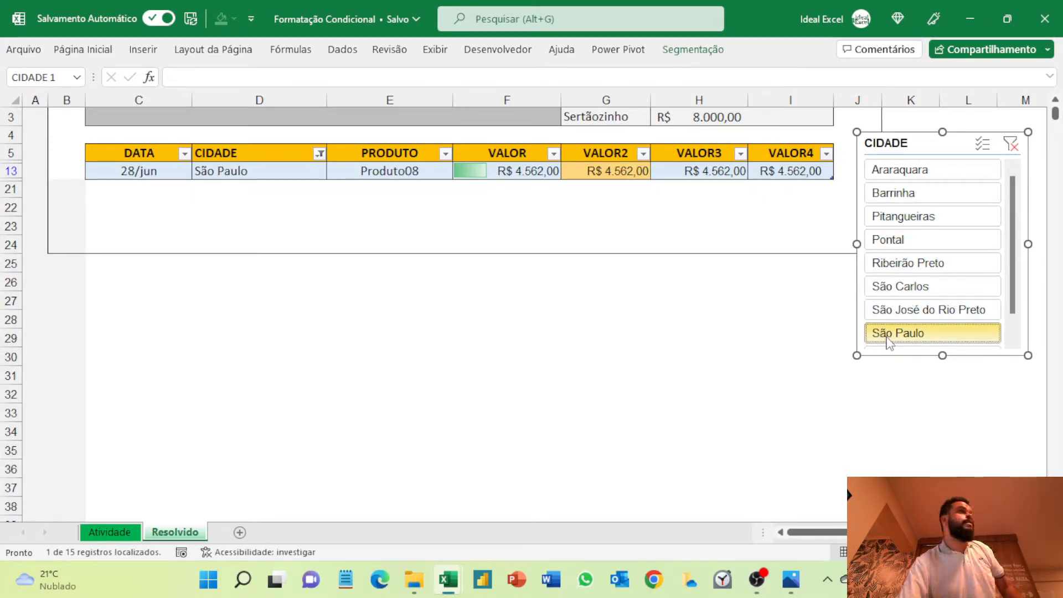
Clear the city filter and delete the CIDADE slicer
left_click(1016, 157)
left_click_drag(942, 142, 971, 141)
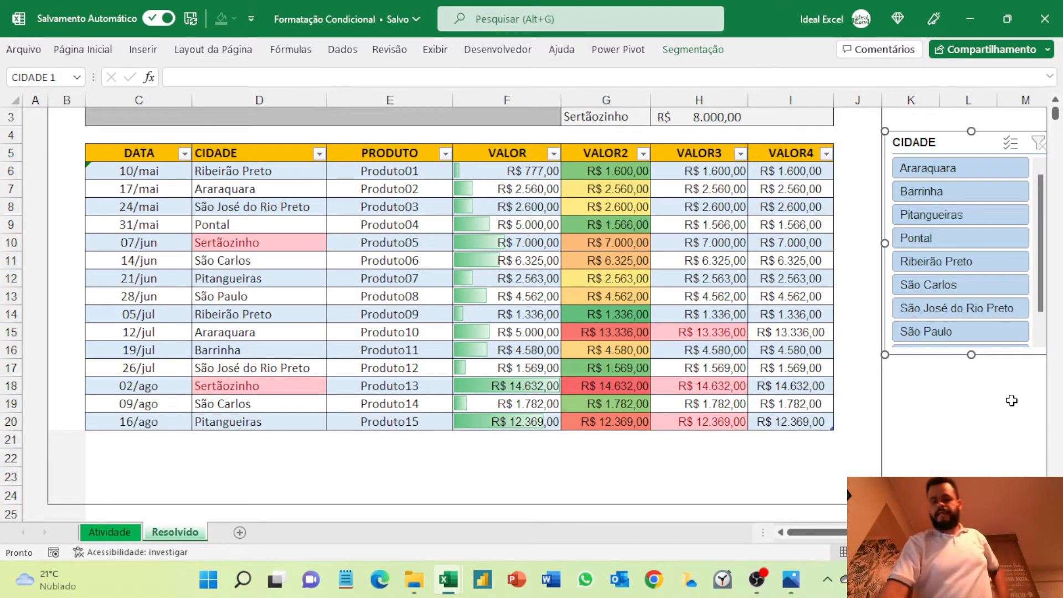
key("Delete")
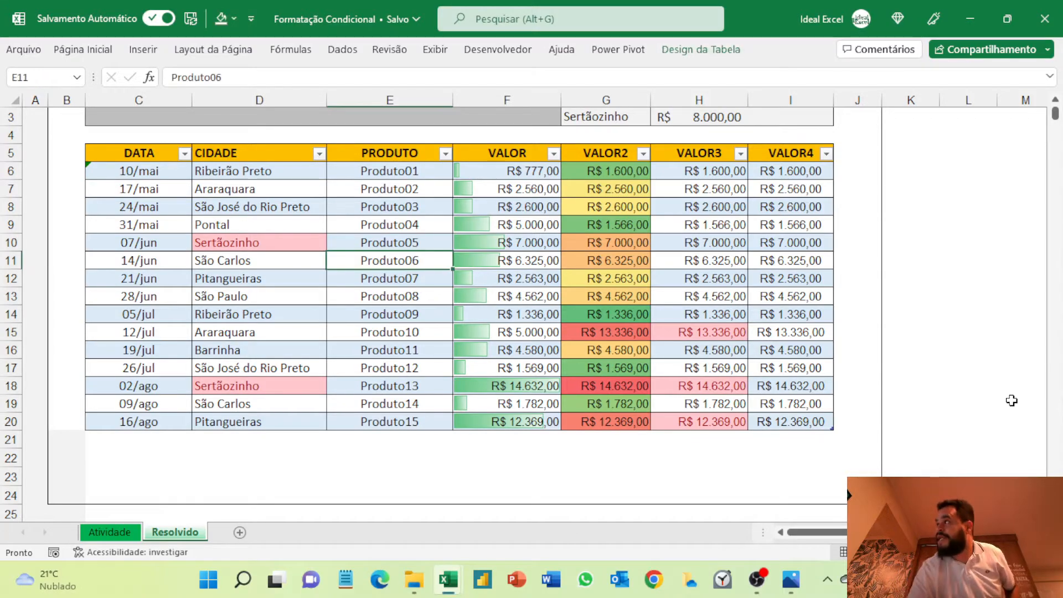
Apply the 3 Semáforos (Não Coroados) icon set to the VALOR4 values in I6:I20
left_click_drag(766, 171, 767, 420)
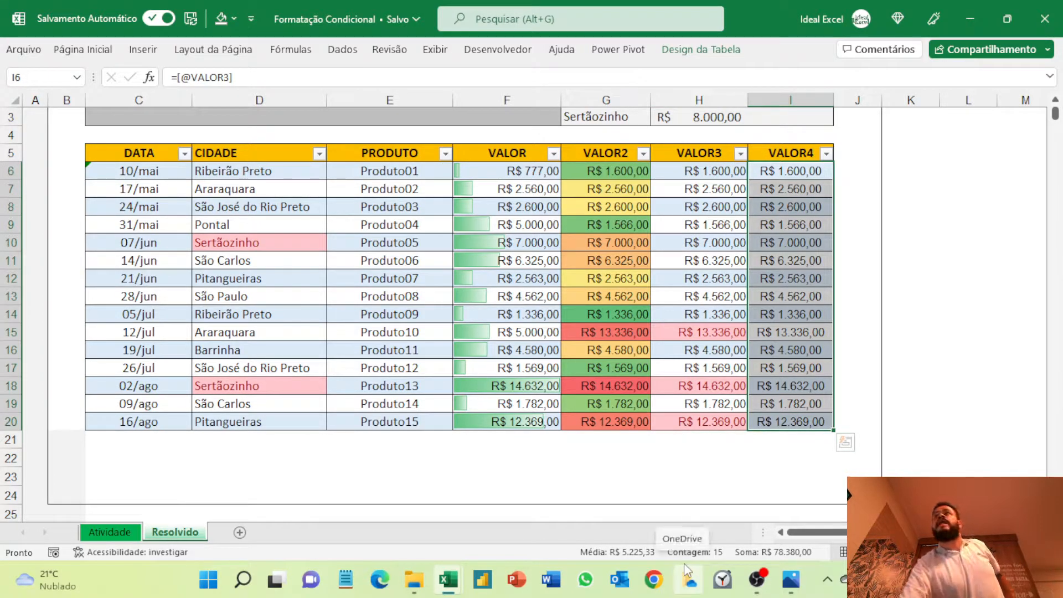
left_click(104, 51)
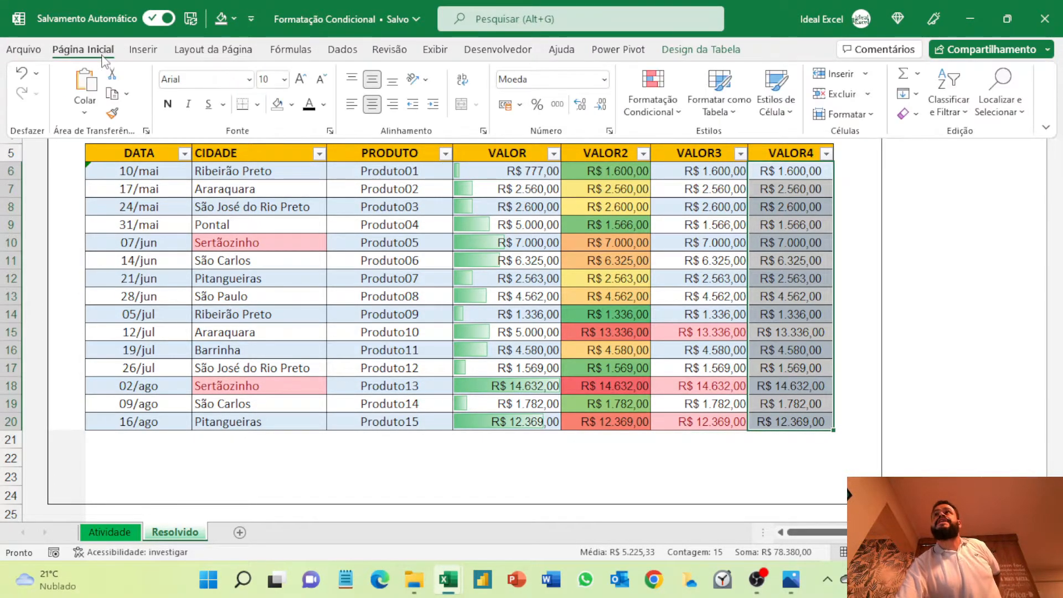
left_click(684, 114)
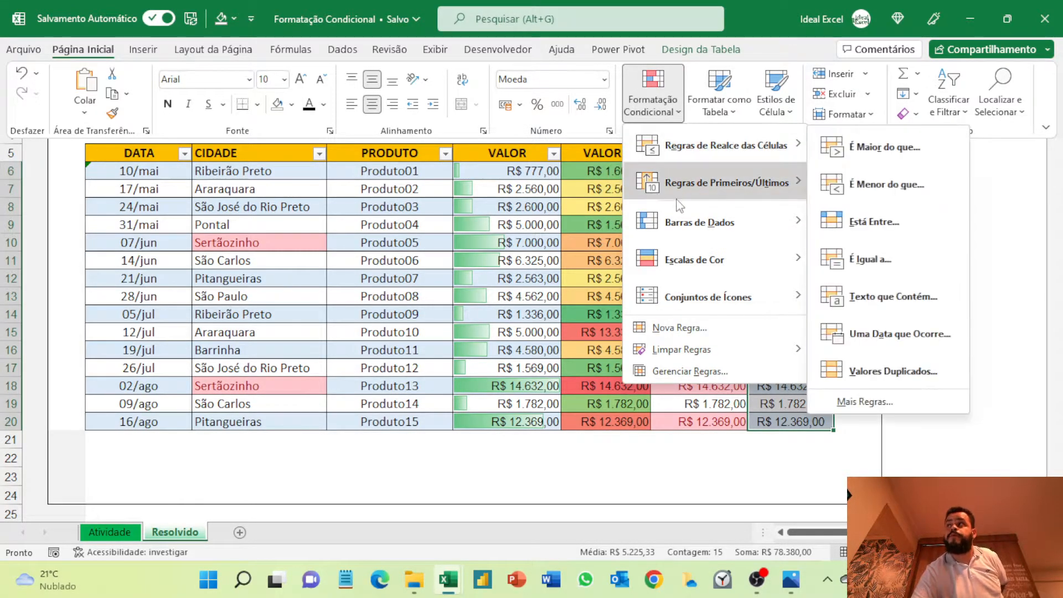
mouse_move(681, 311)
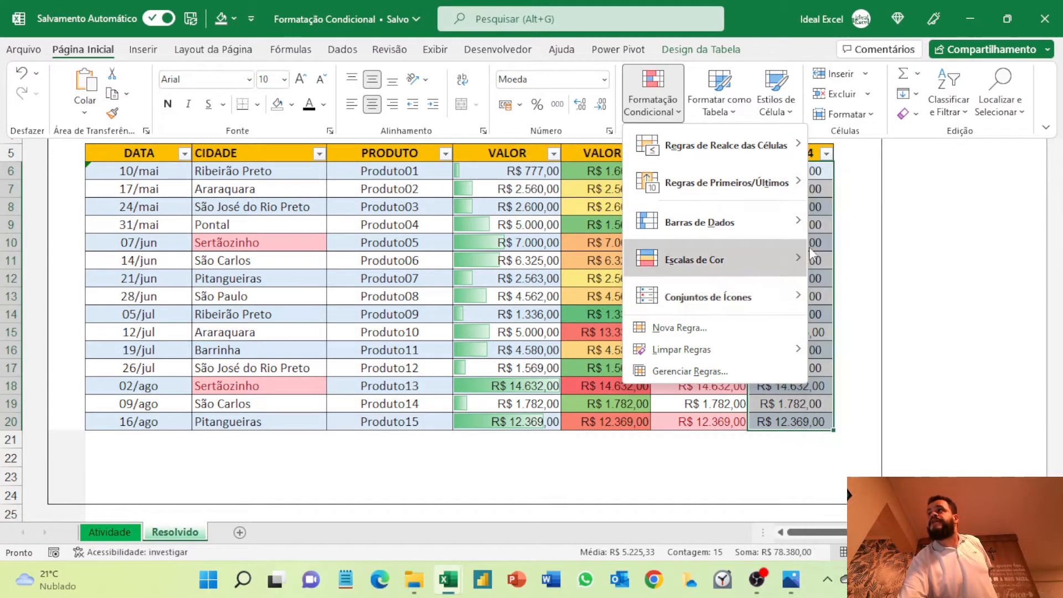
mouse_move(775, 259)
mouse_move(786, 296)
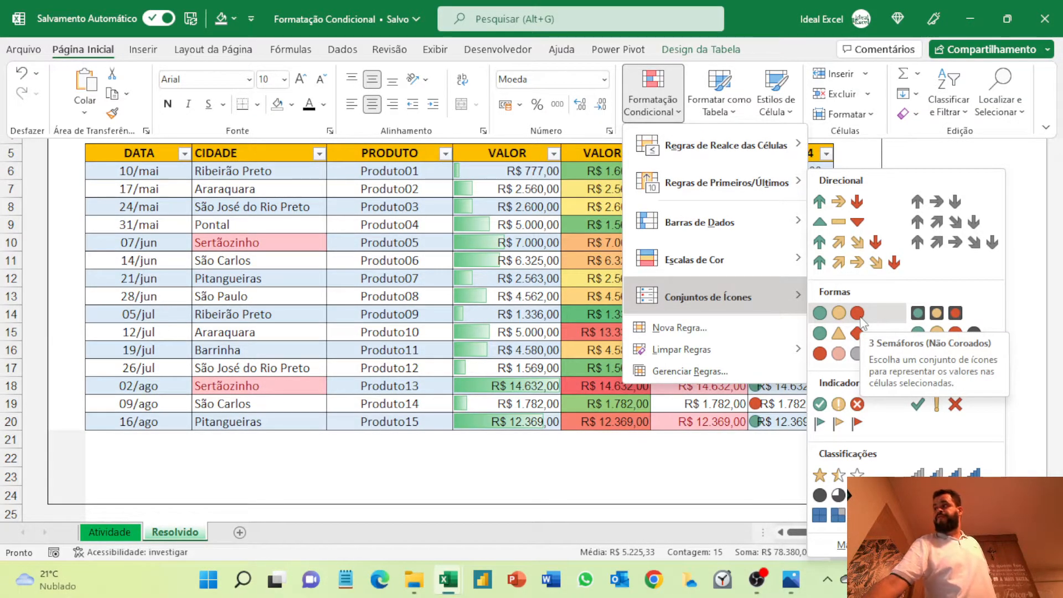
left_click(860, 318)
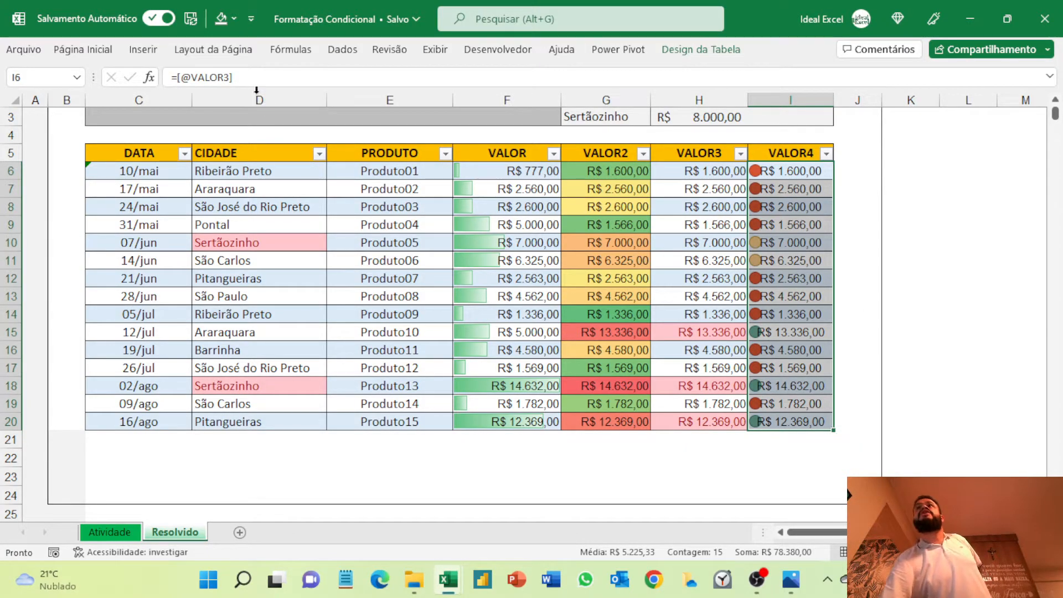
Edit the icon set rule on I6:I20 to enable Mostrar Somente Ícone, hiding the VALOR4 numbers, and apply it
left_click(83, 49)
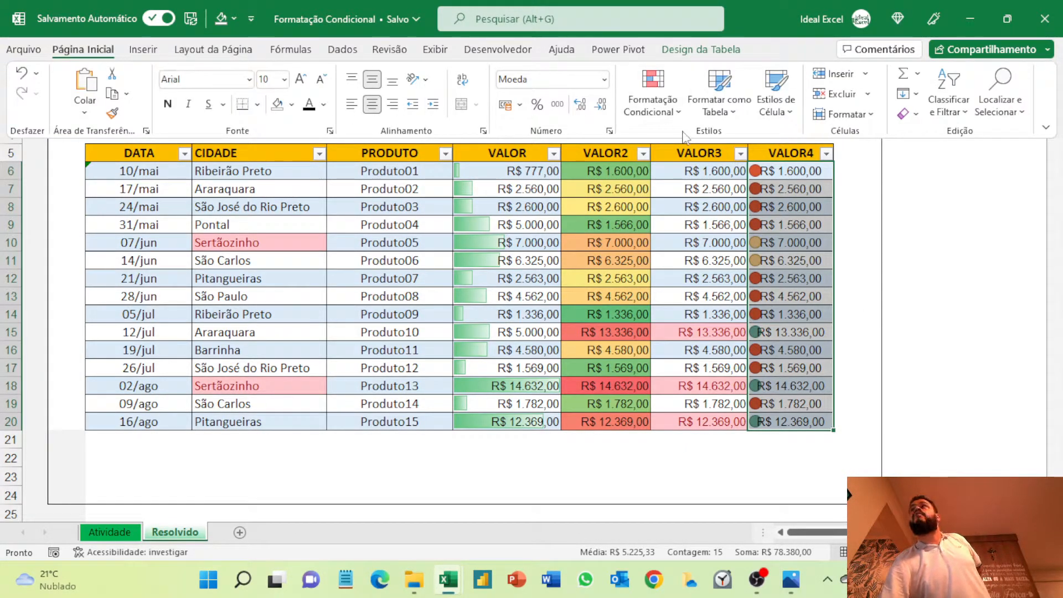
left_click(680, 113)
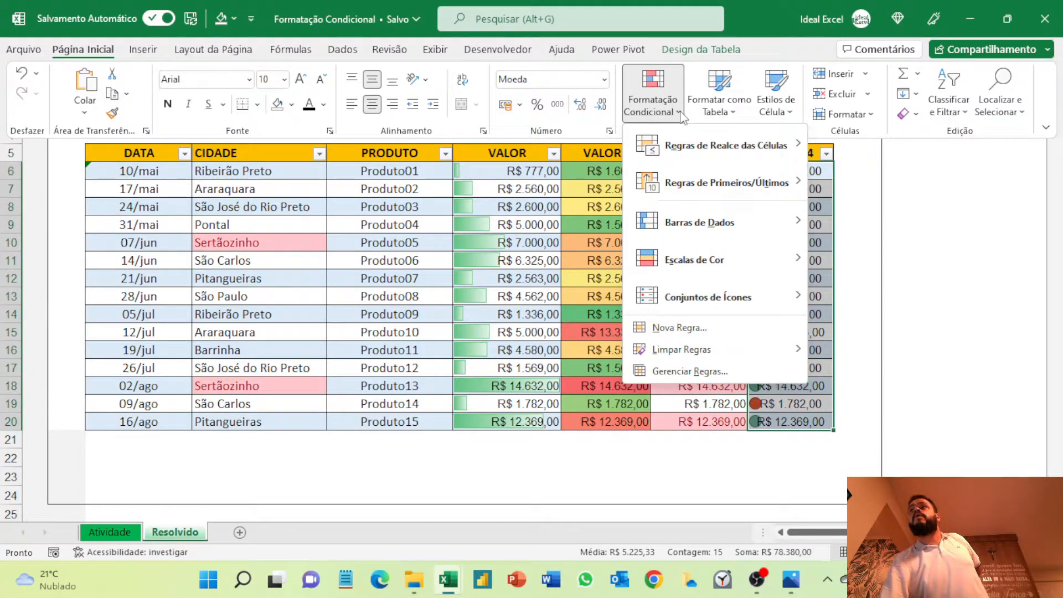
left_click(689, 372)
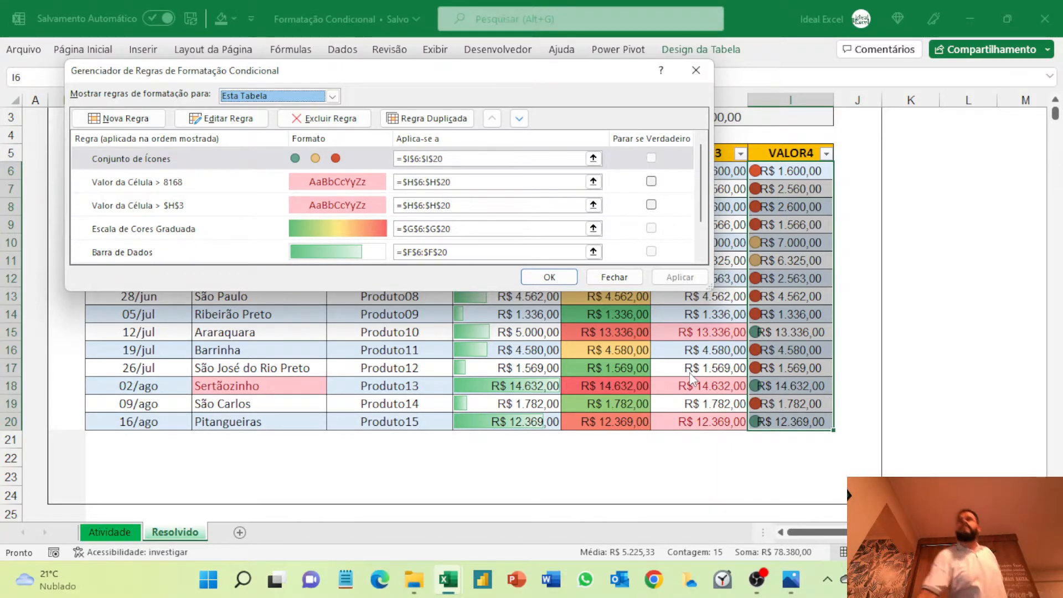
left_click(205, 164)
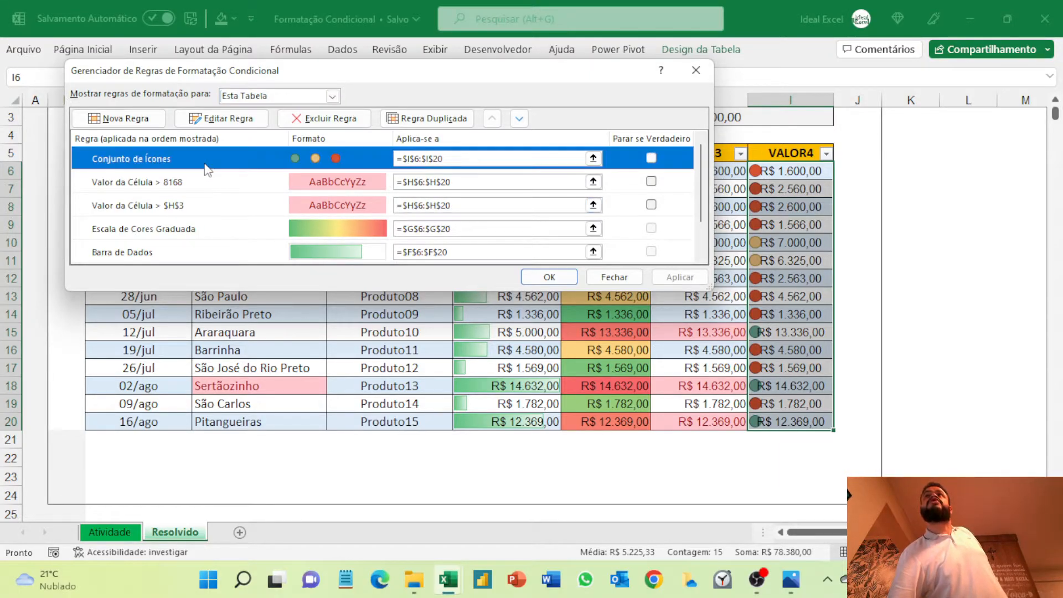
left_click(224, 118)
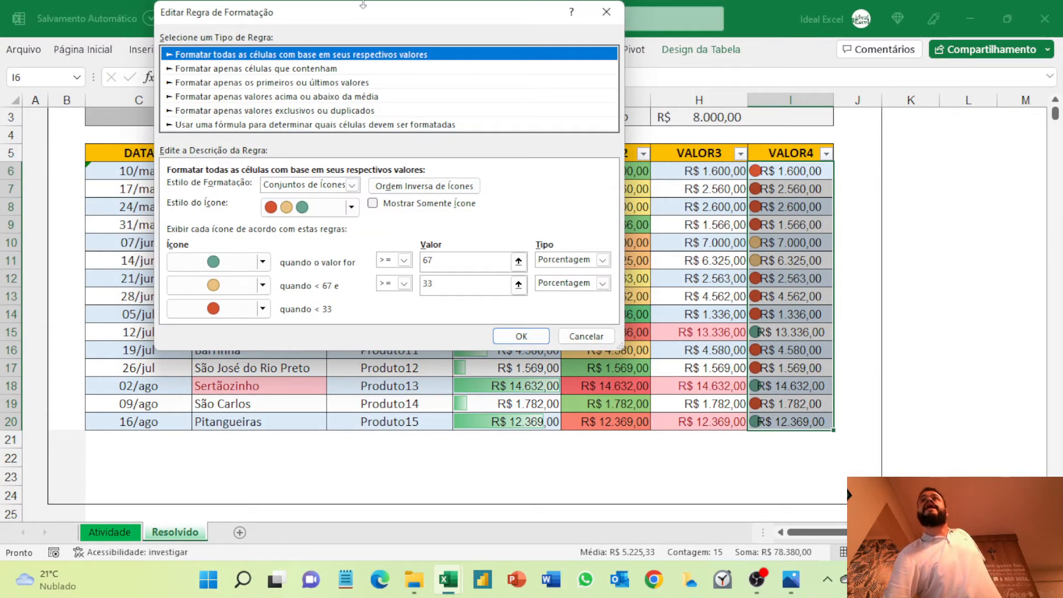
left_click_drag(391, 20, 477, 51)
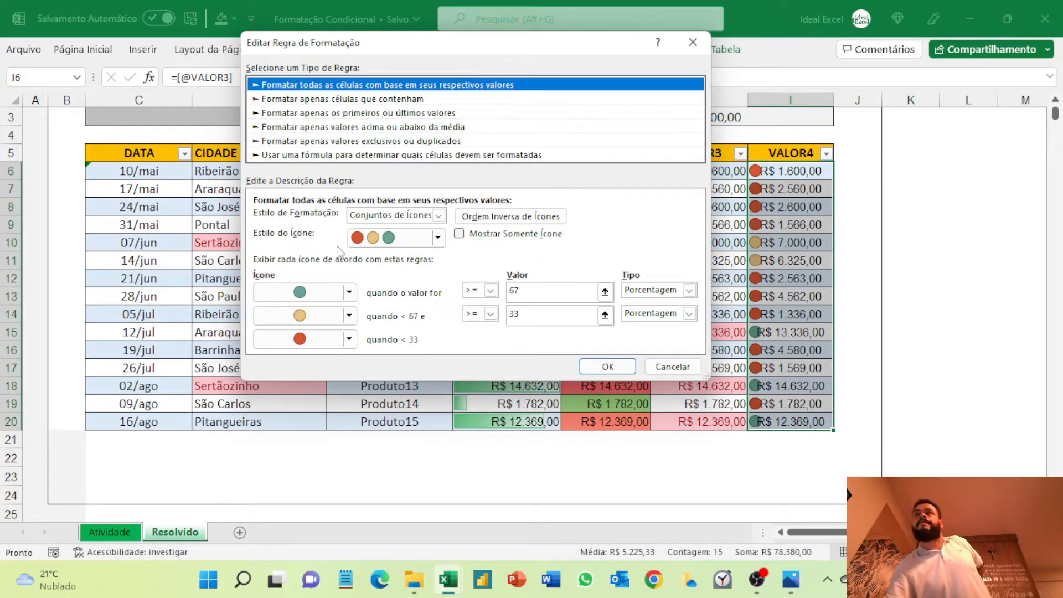
left_click(458, 233)
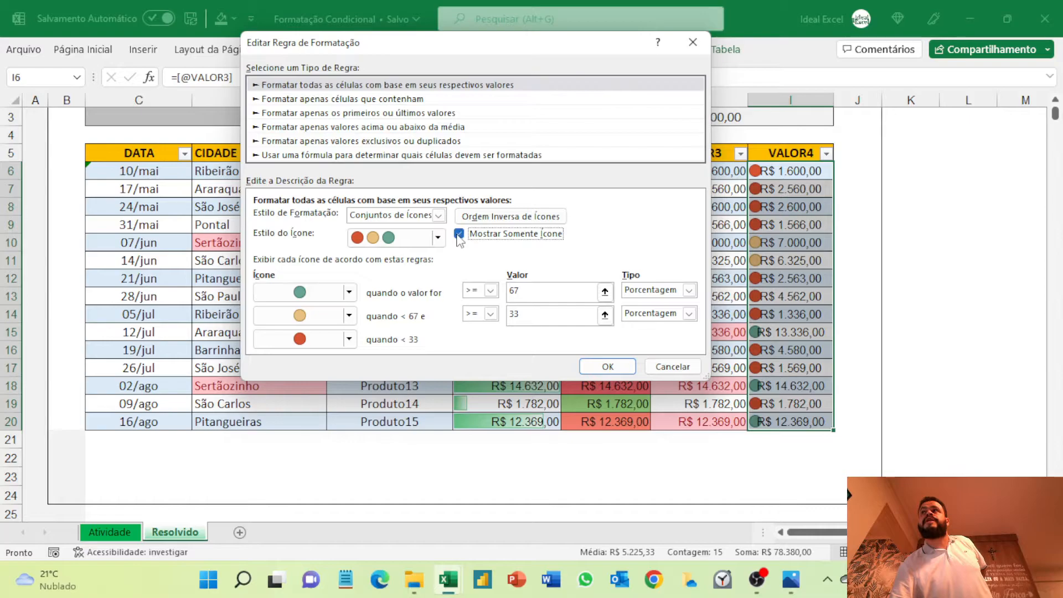
left_click(606, 368)
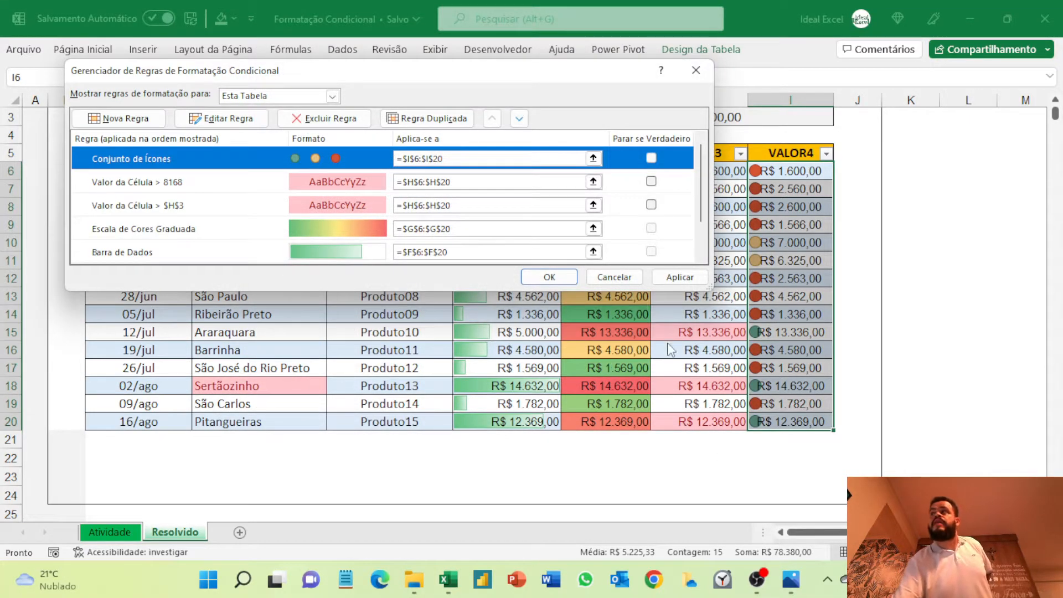
left_click(689, 278)
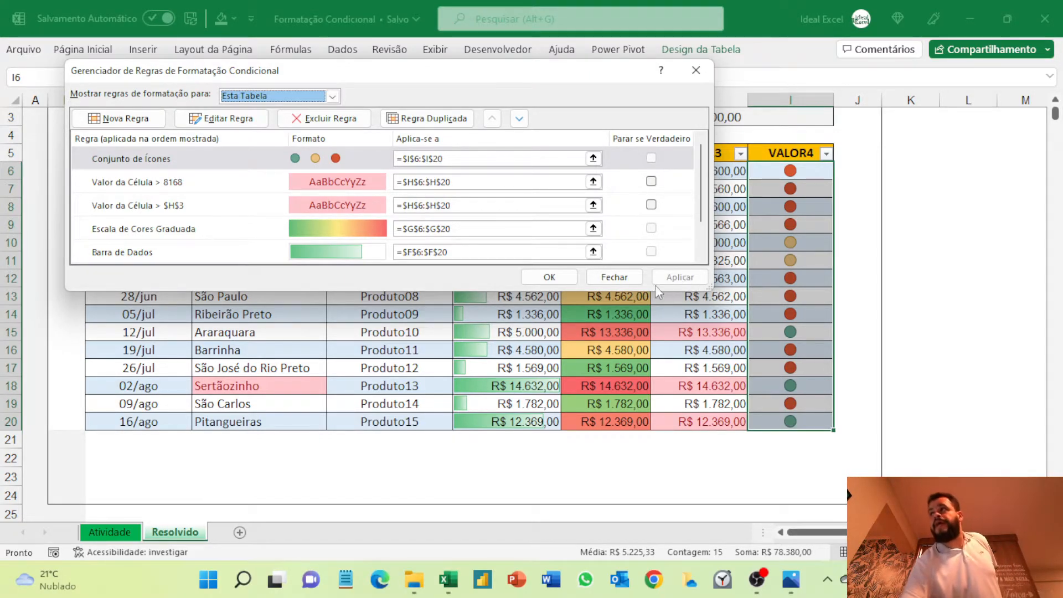
left_click(533, 279)
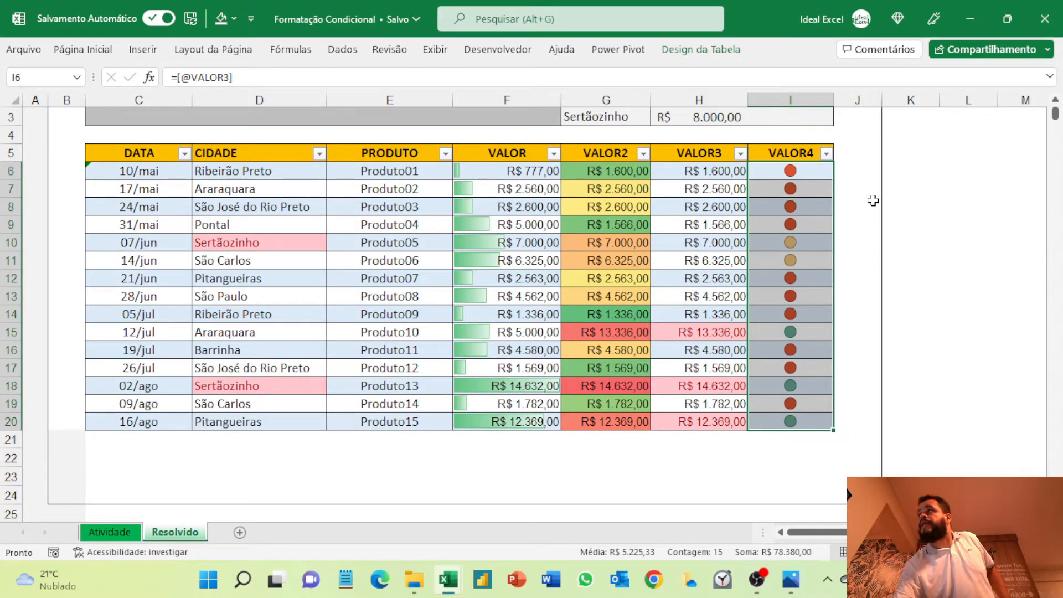
left_click(812, 173)
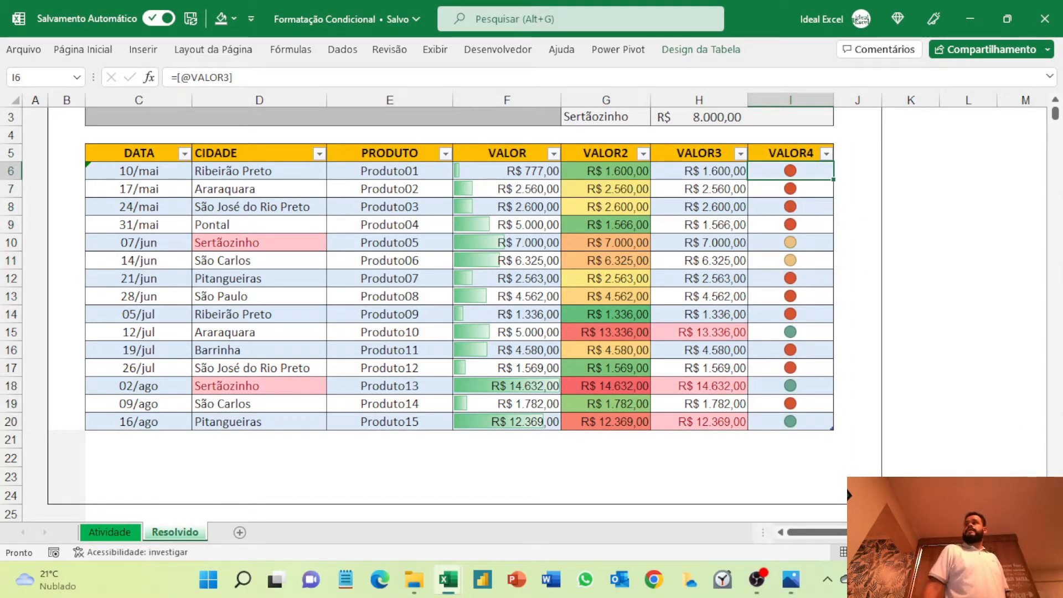
left_click(722, 169)
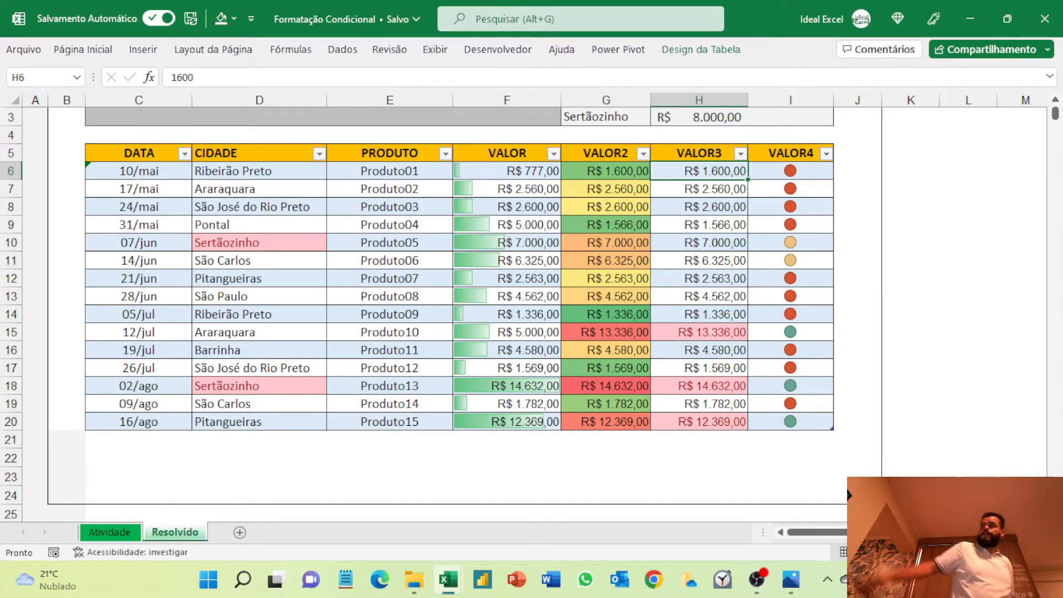
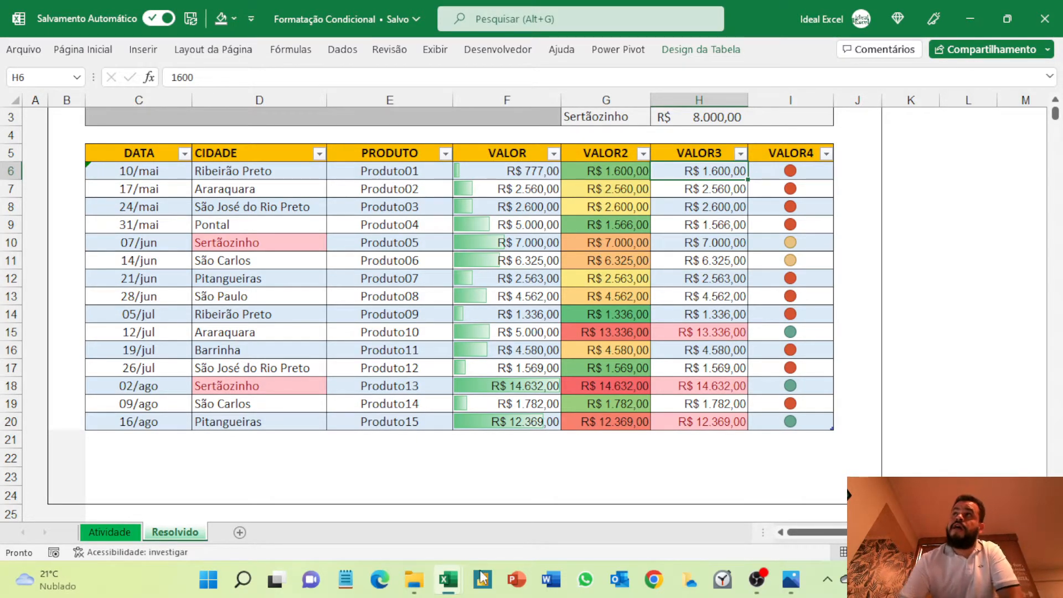
Filter the CIDADE column with the search text "se" to show only Sertãozinho, and clear that filter again
left_click(320, 153)
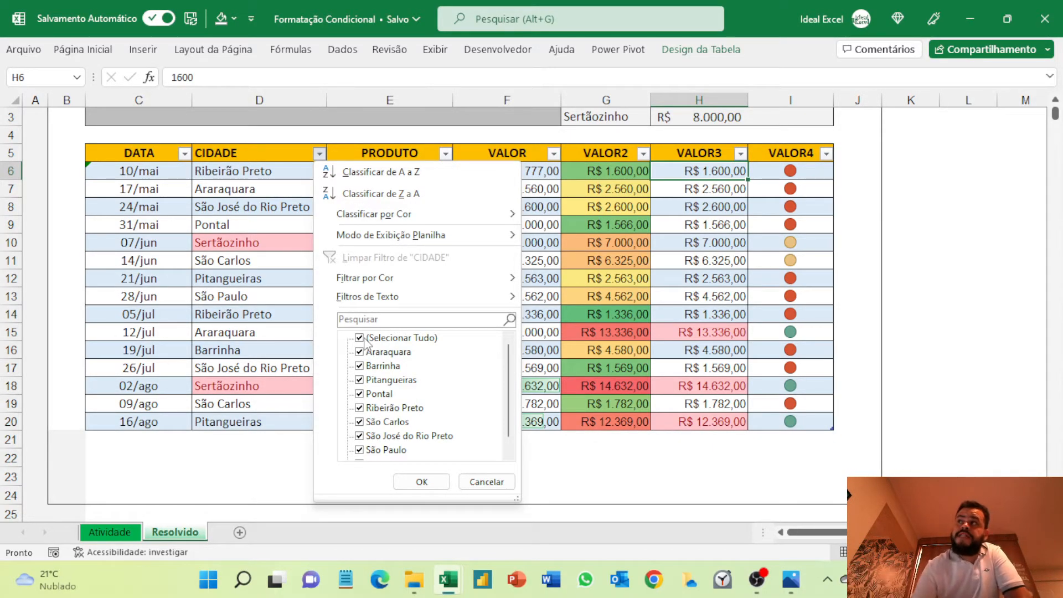
left_click(428, 321)
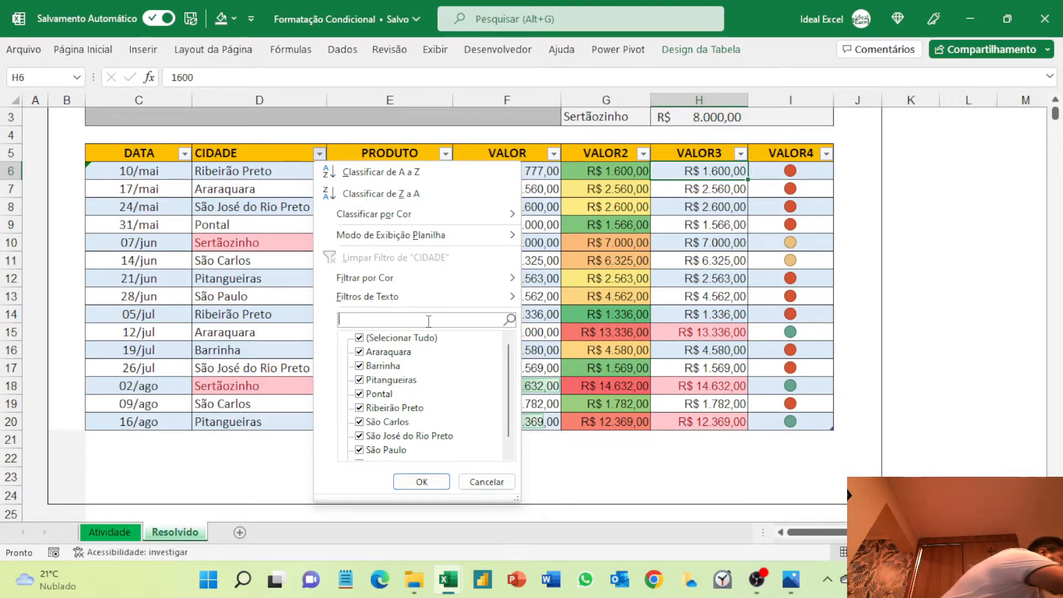
type("s")
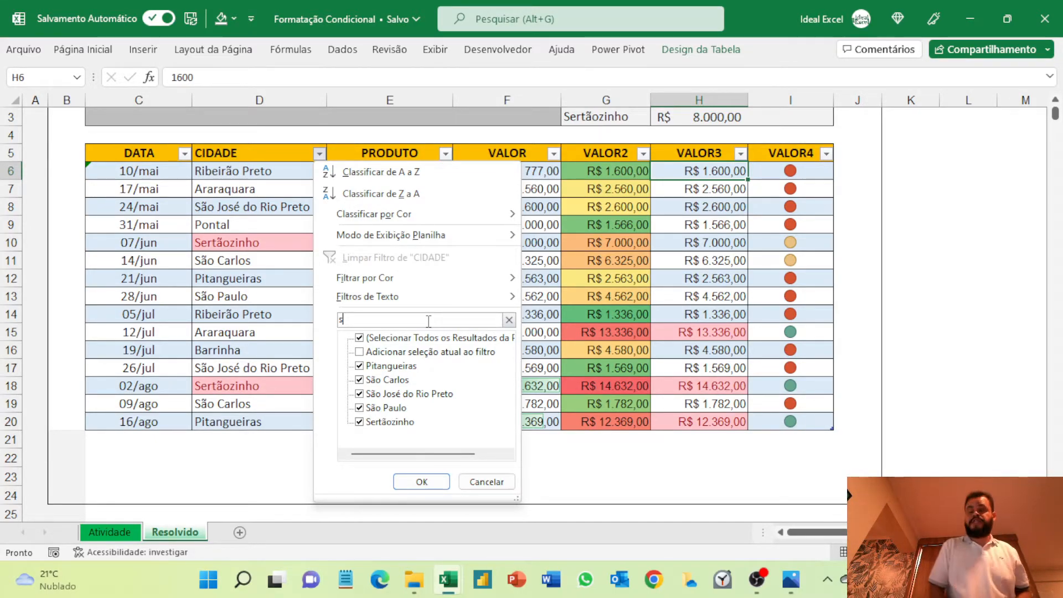
type("e")
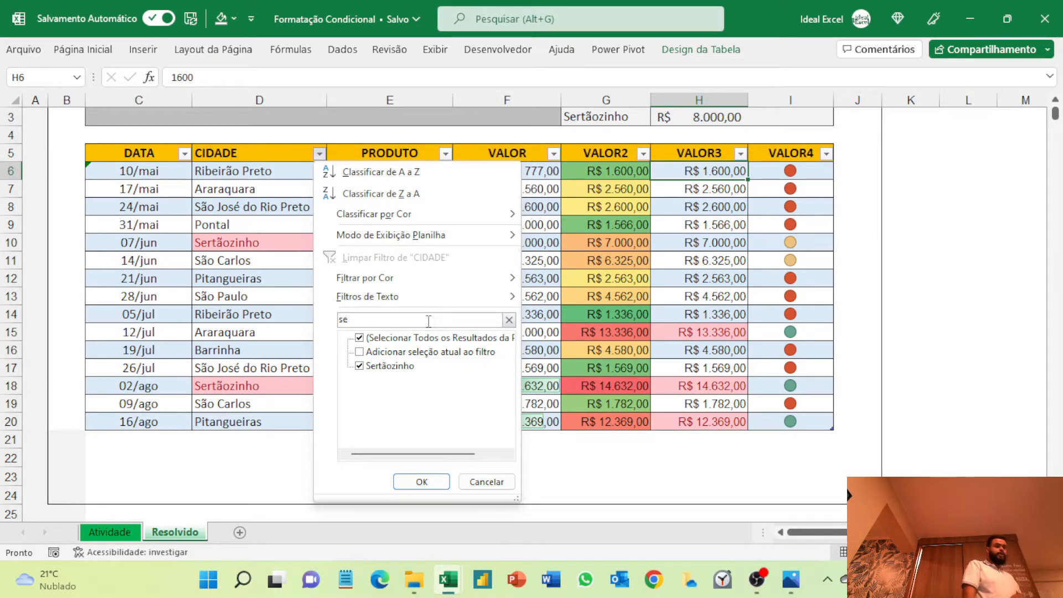
key("Return")
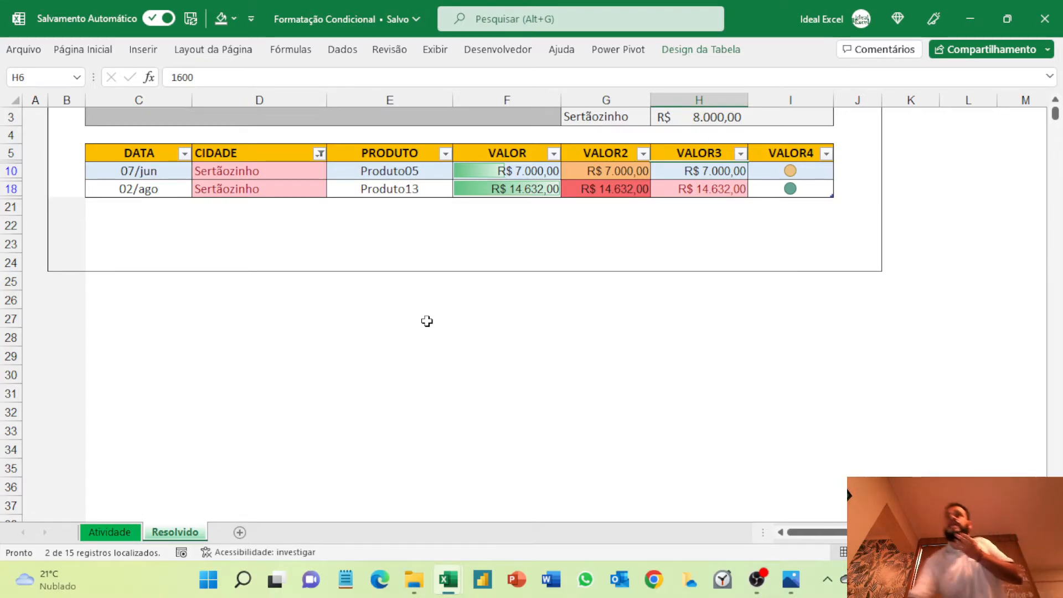
left_click(320, 152)
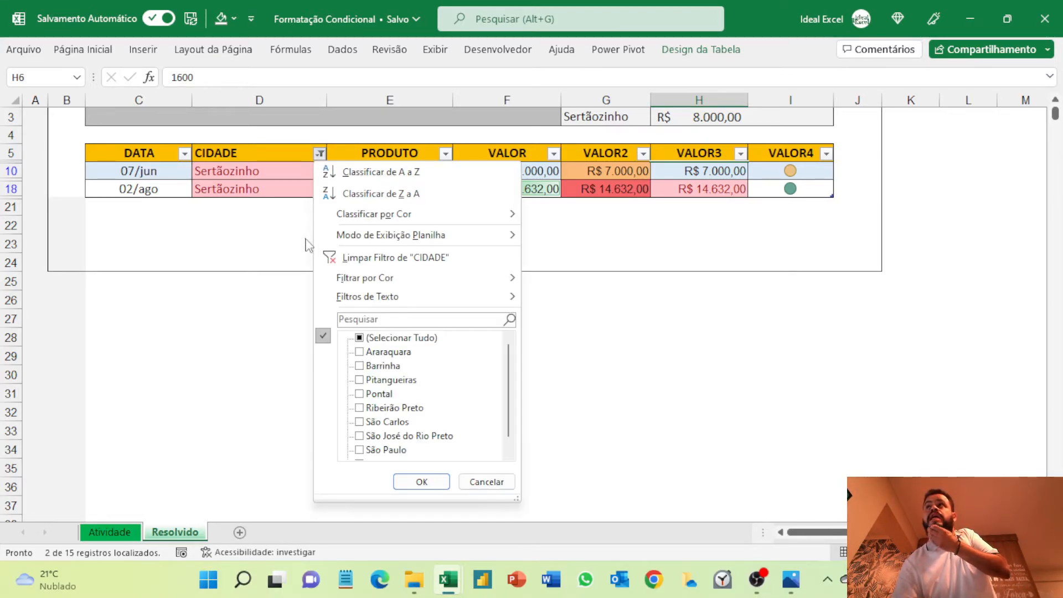
left_click(381, 257)
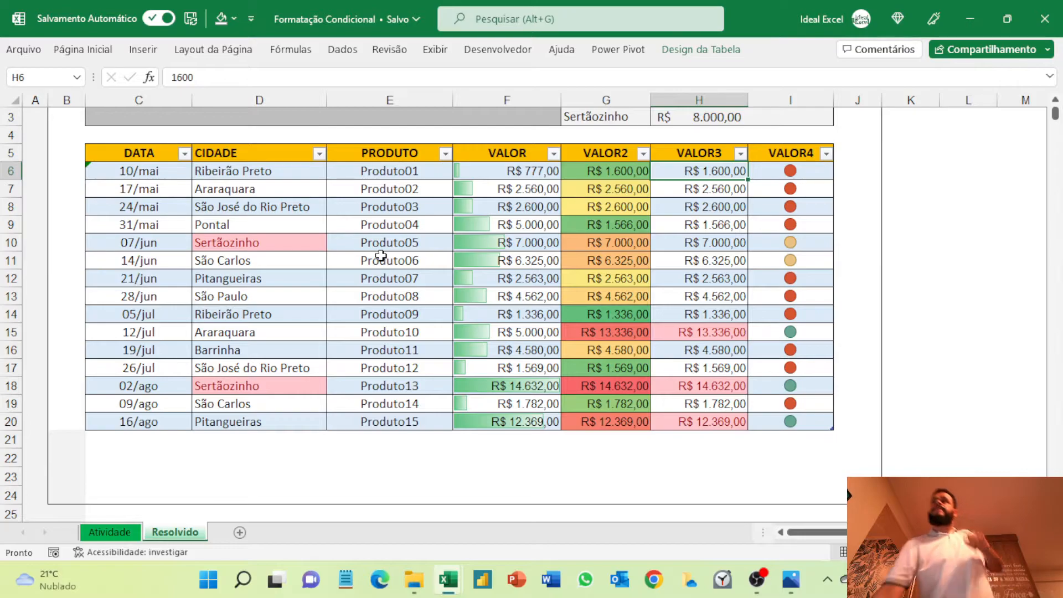
Sort the table by the VALOR column from largest to smallest
left_click(554, 154)
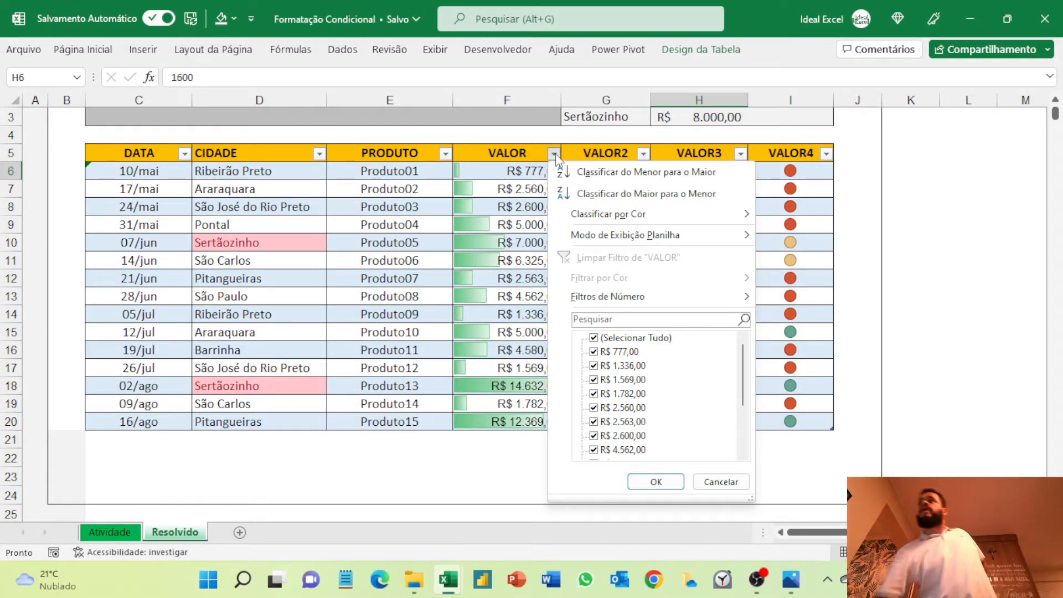
left_click(629, 189)
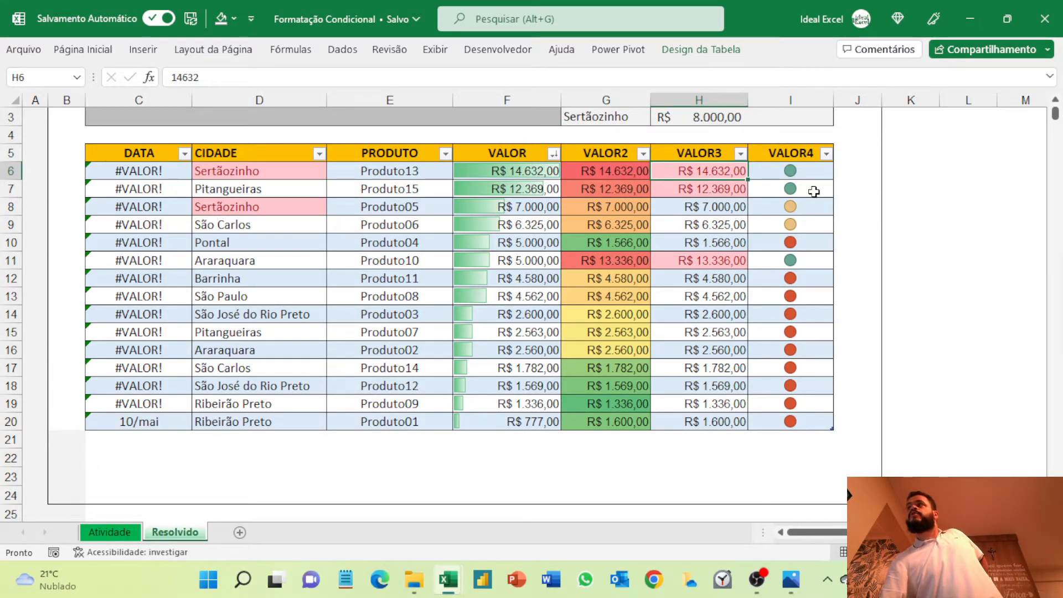
left_click_drag(719, 171, 717, 405)
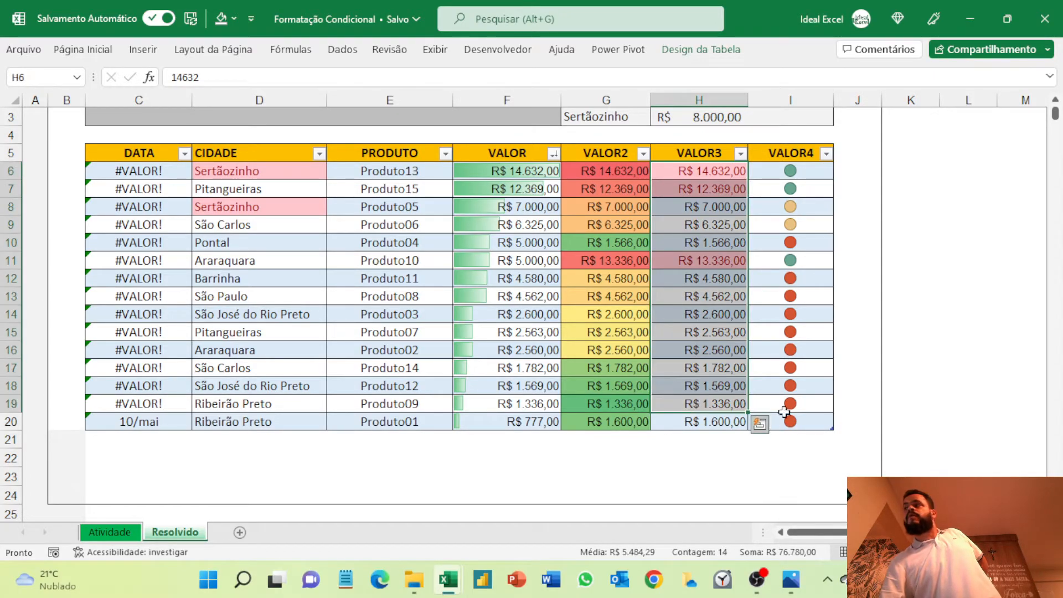
left_click(810, 390)
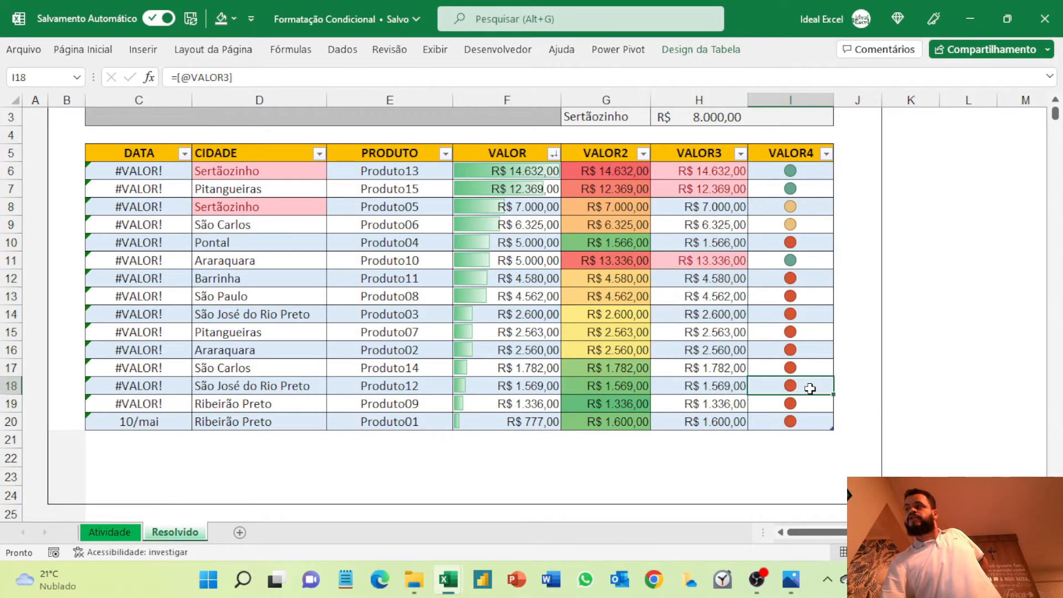
key("ctrl+a")
key("ctrl+a")
Enter 10000 in VALOR3 cell H20 to test the conditional formats, and undo the entry
left_click(700, 423)
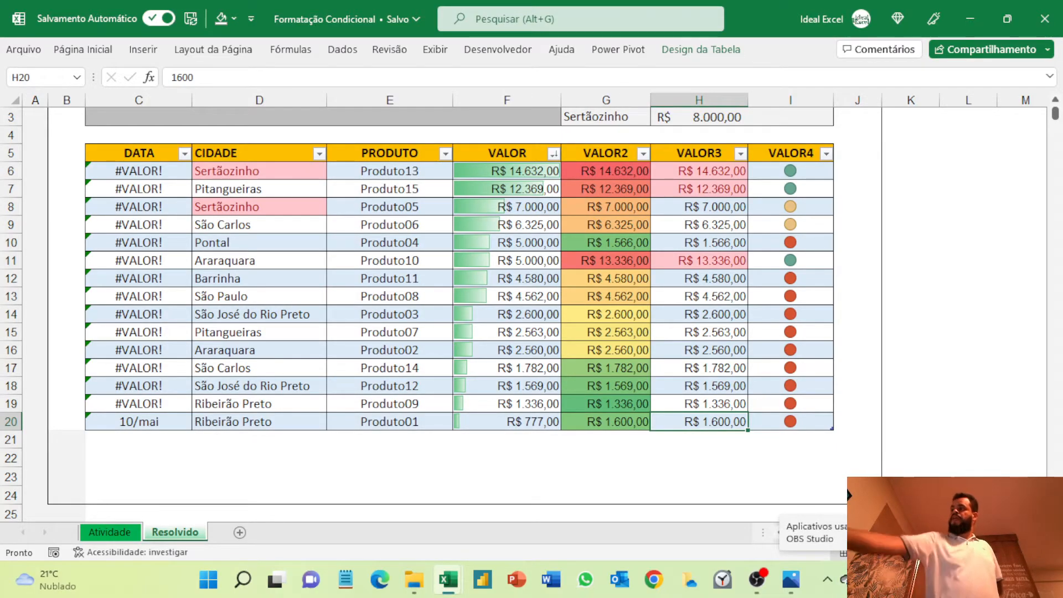
type("10000")
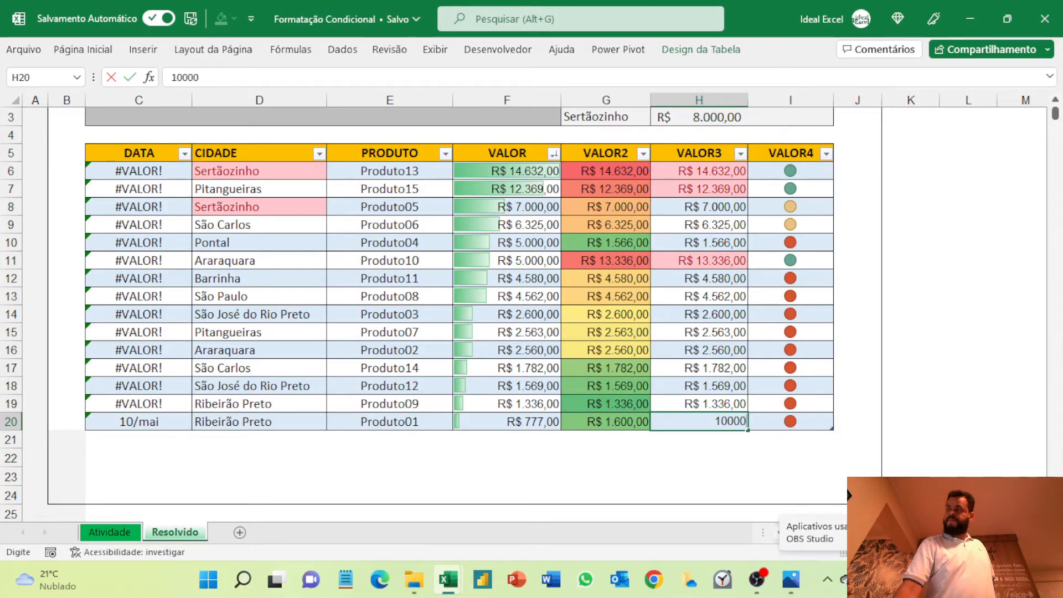
key("Return")
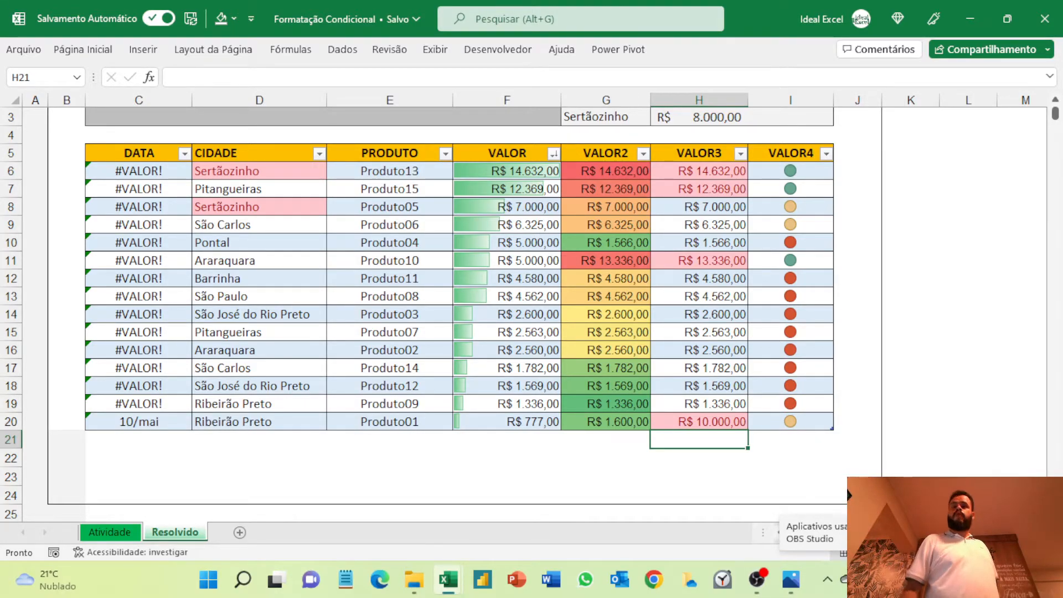
key("ctrl+z")
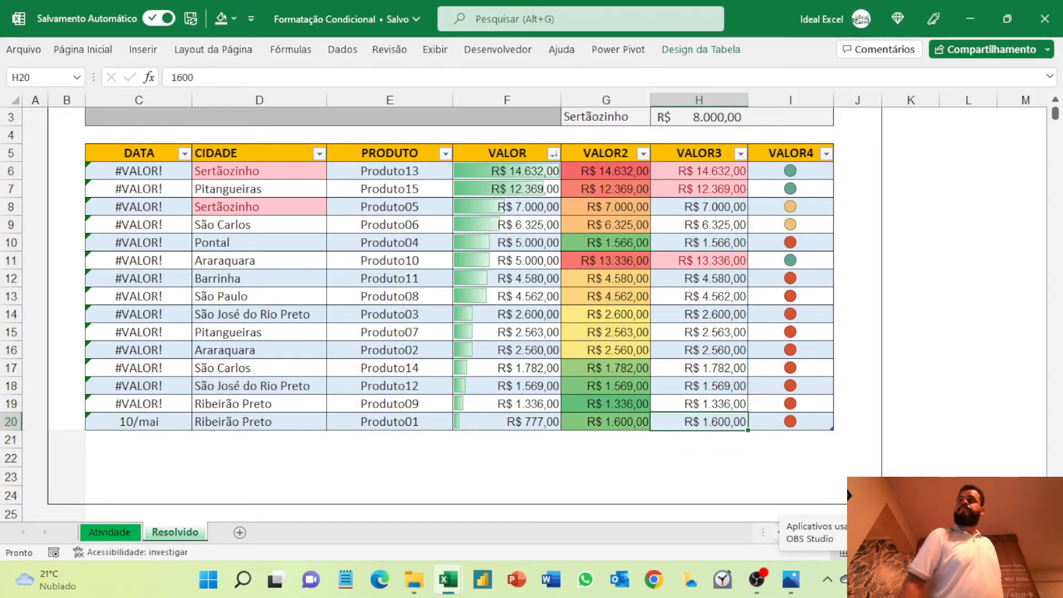
Sort the table by the DATA column from oldest to newest
left_click(184, 156)
left_click(185, 170)
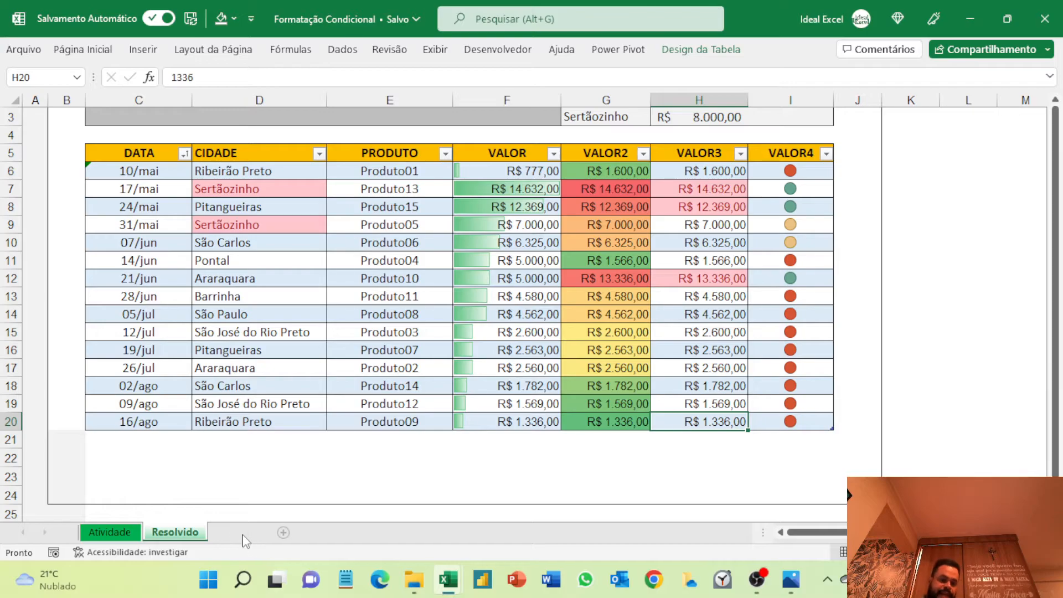
Add a new blank worksheet after Resolvido and return to the Atividade sheet
left_click(241, 532)
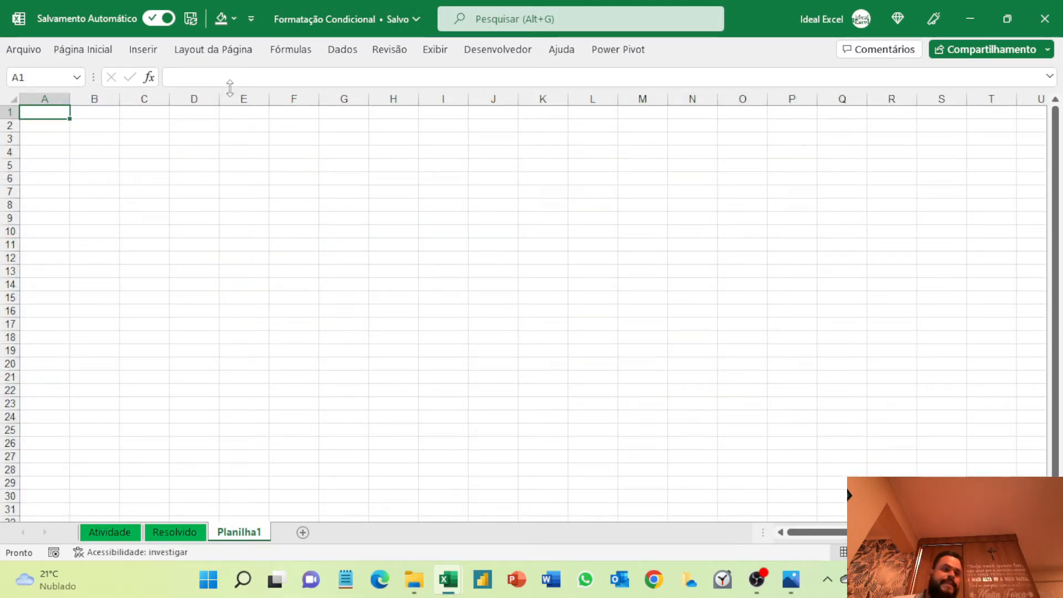
left_click(127, 535)
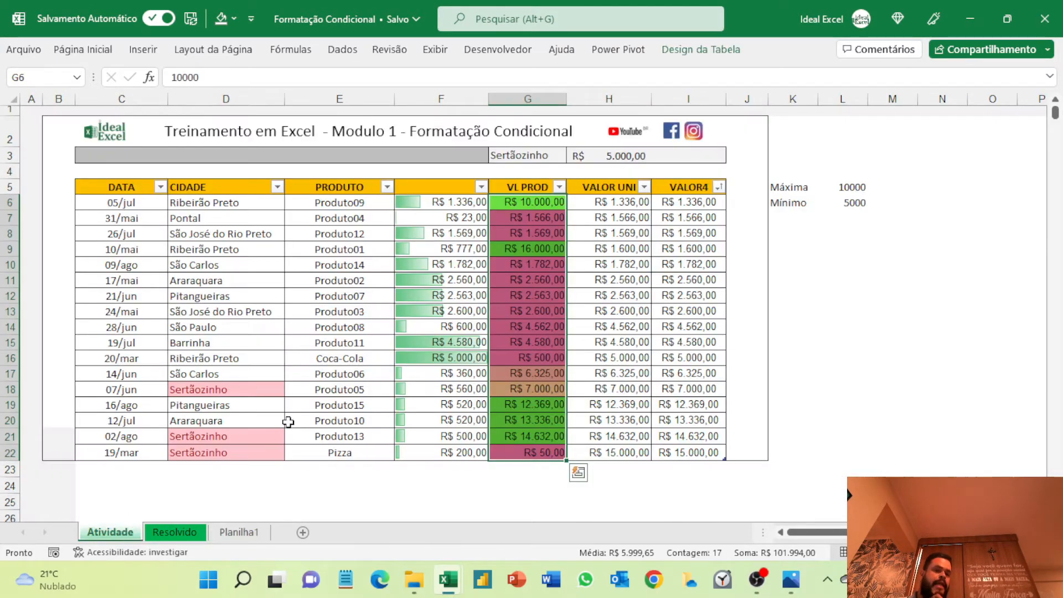
Check the table name assigned to the data table on the Atividade sheet
left_click(361, 282)
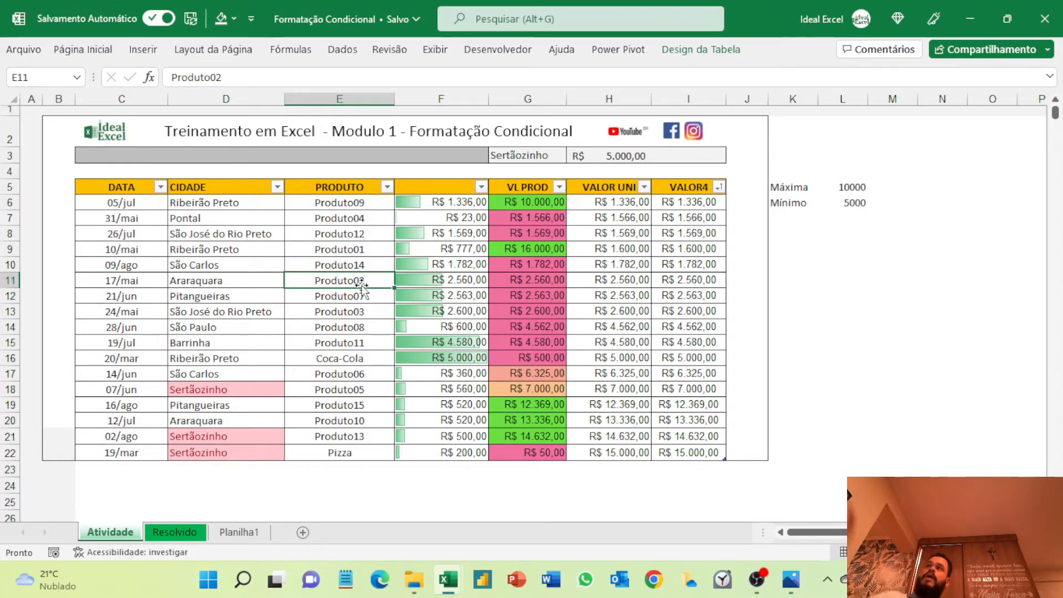
left_click(698, 50)
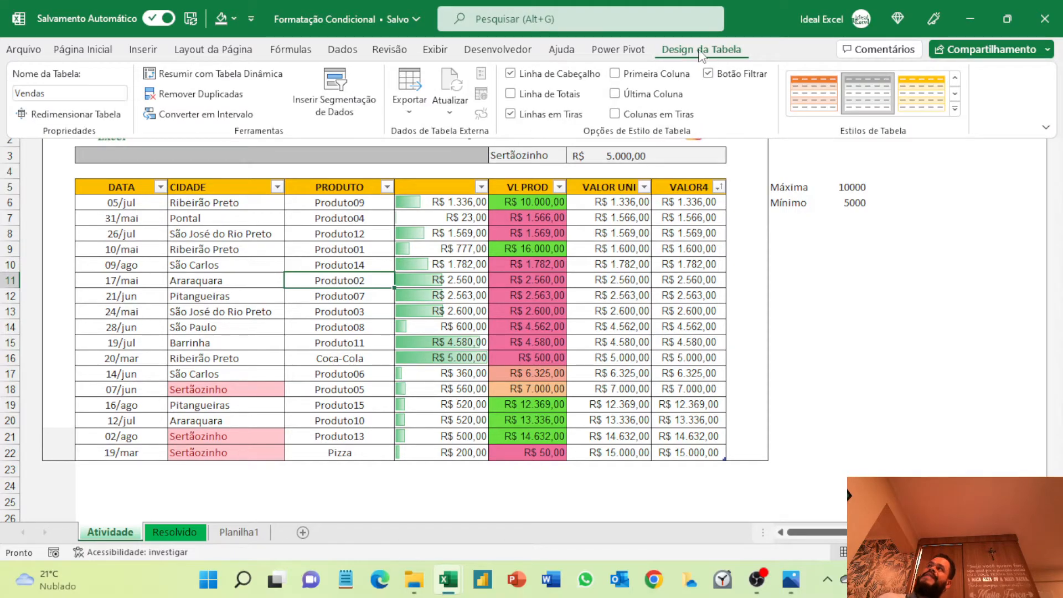
left_click(64, 94)
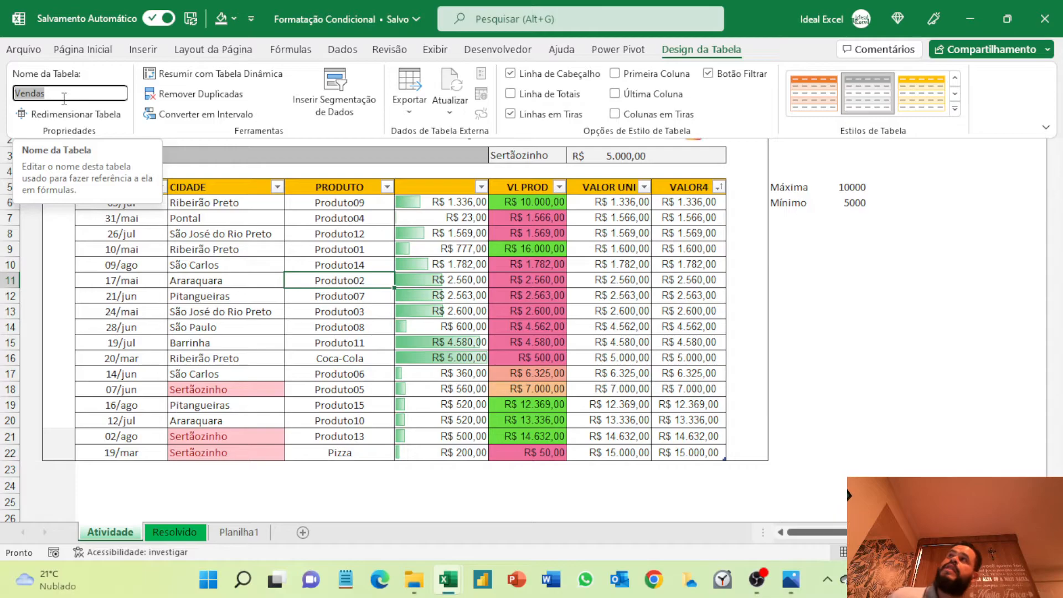
left_click(913, 328)
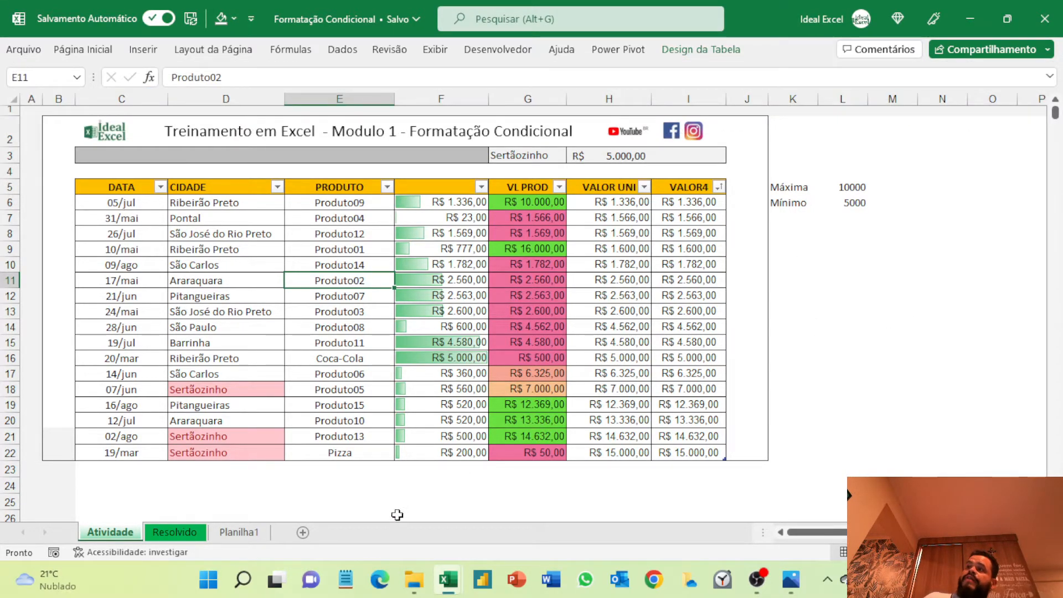
Select cell F5 on the blank Planilha1 sheet
left_click(255, 534)
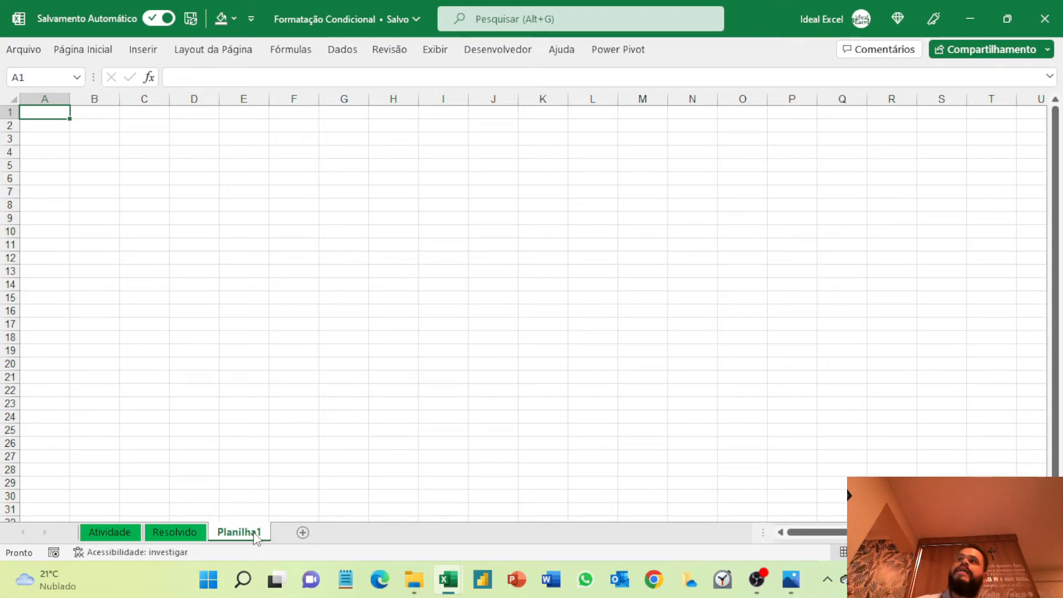
left_click(290, 167)
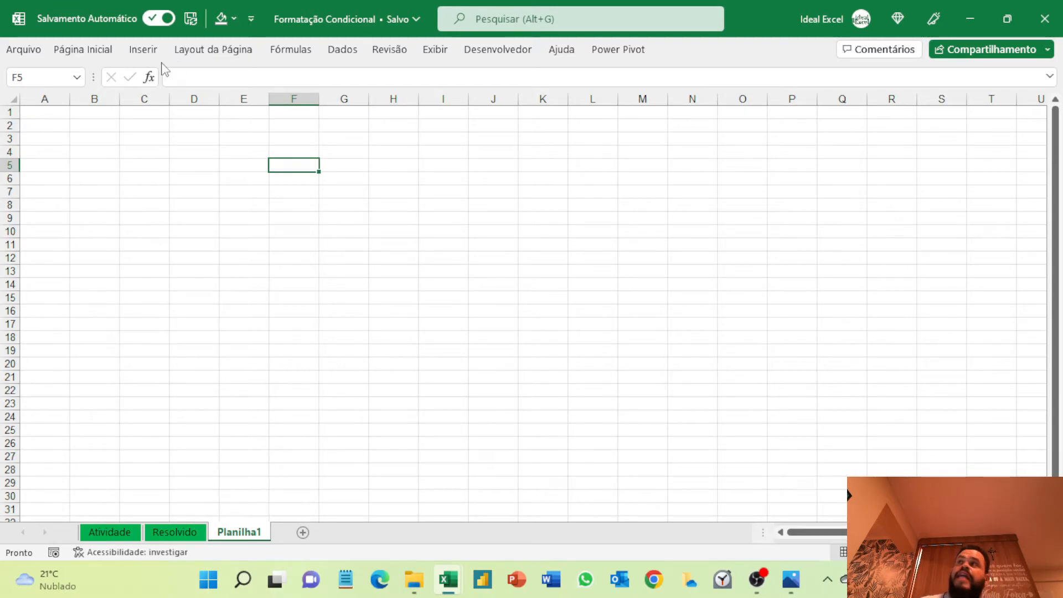
Try to create a PivotTable at Planilha1 cell F5 from the range C5:I21 of the Atividade sheet
left_click(143, 49)
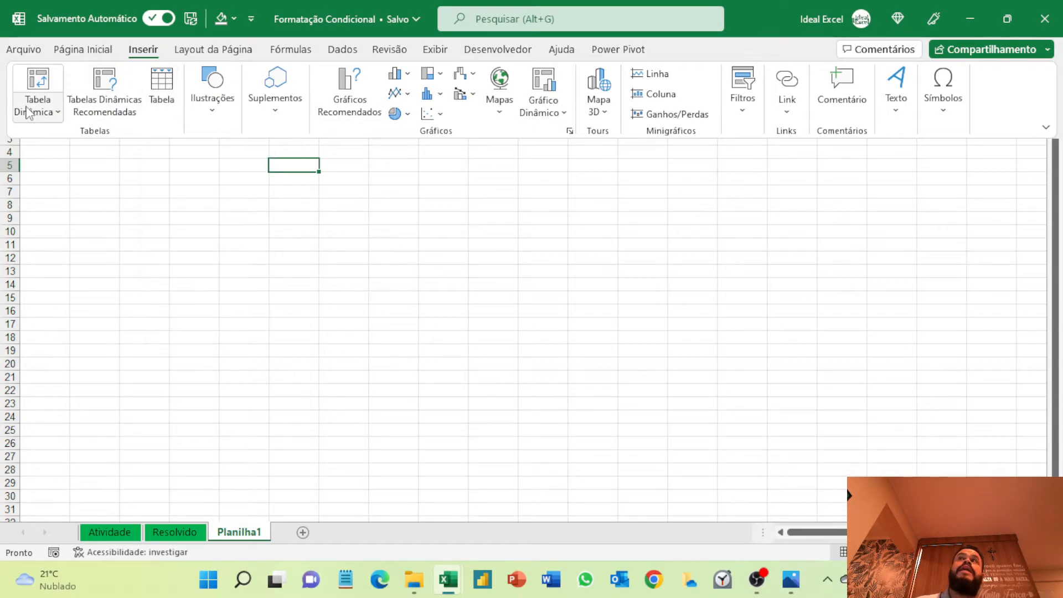
left_click(37, 80)
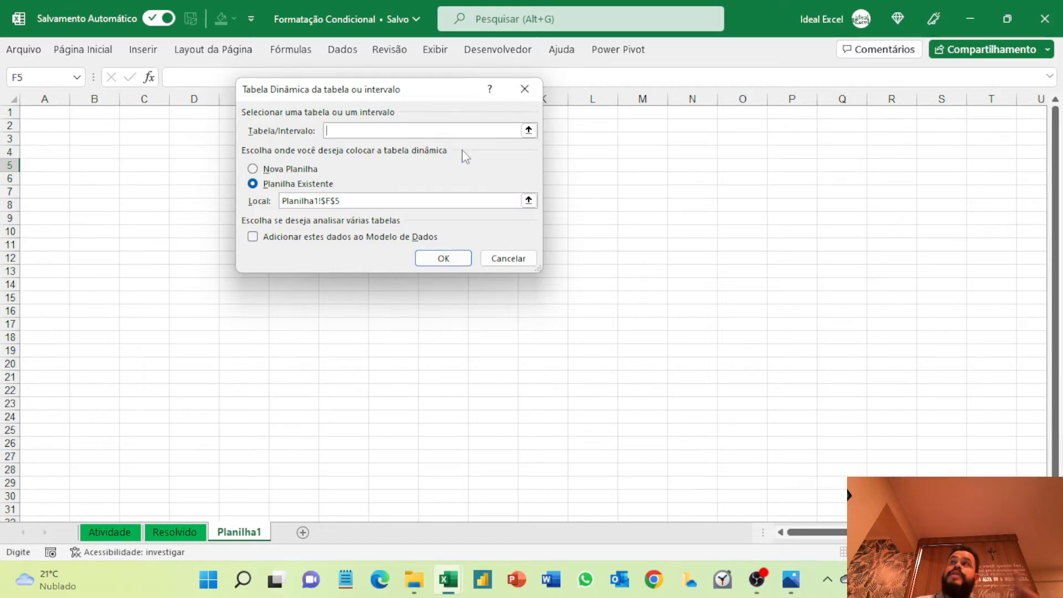
left_click(529, 130)
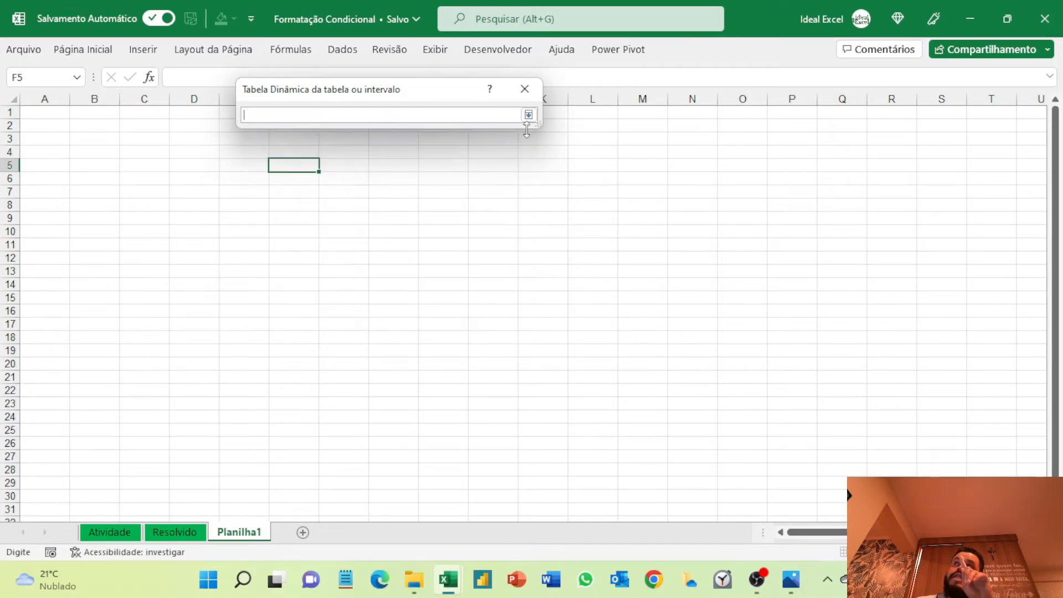
left_click(116, 532)
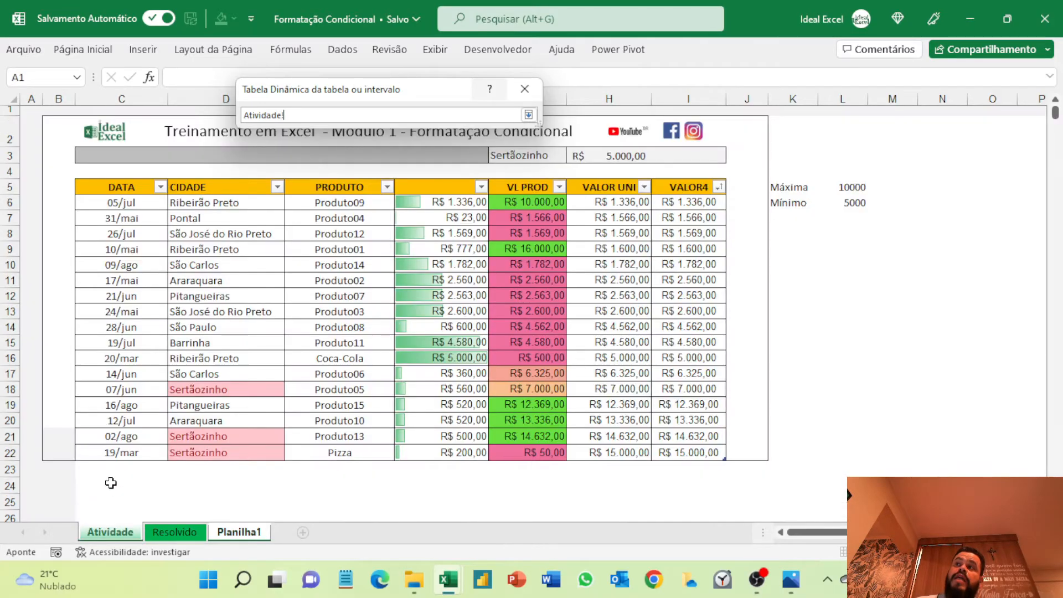
left_click_drag(112, 189, 696, 437)
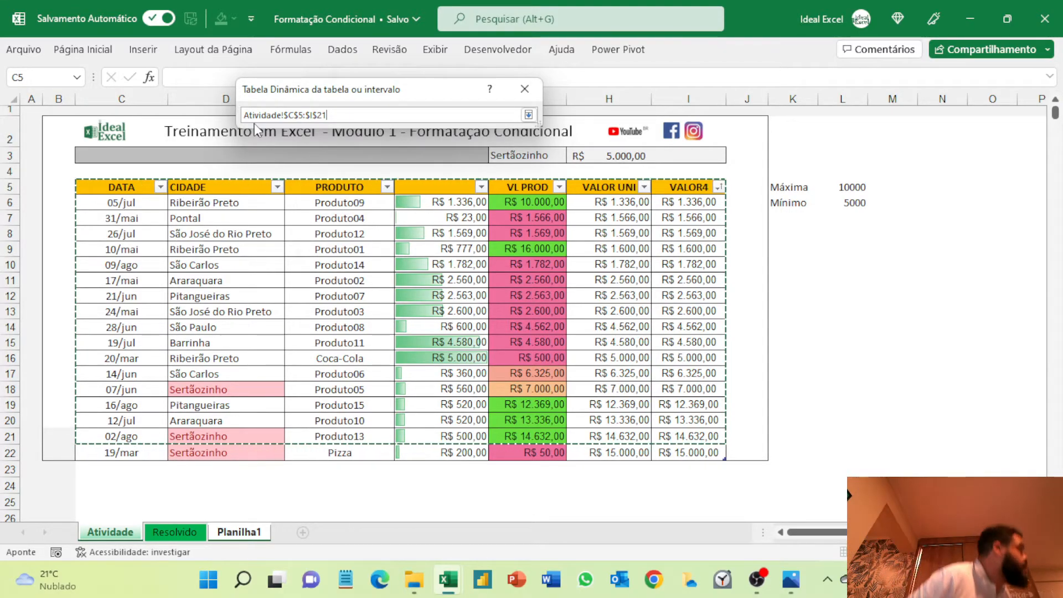
key("Return")
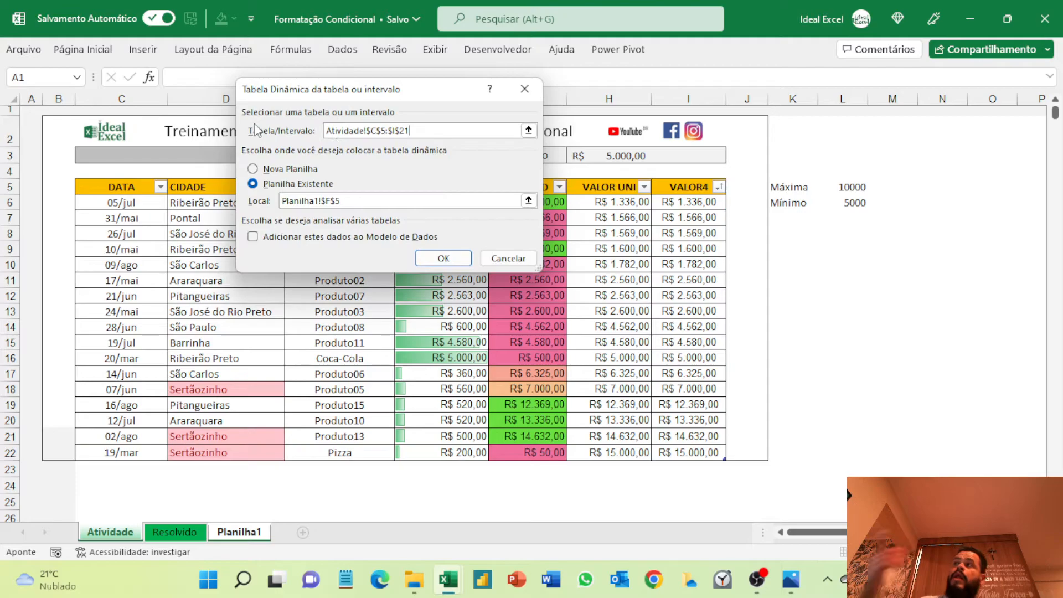
key("Return")
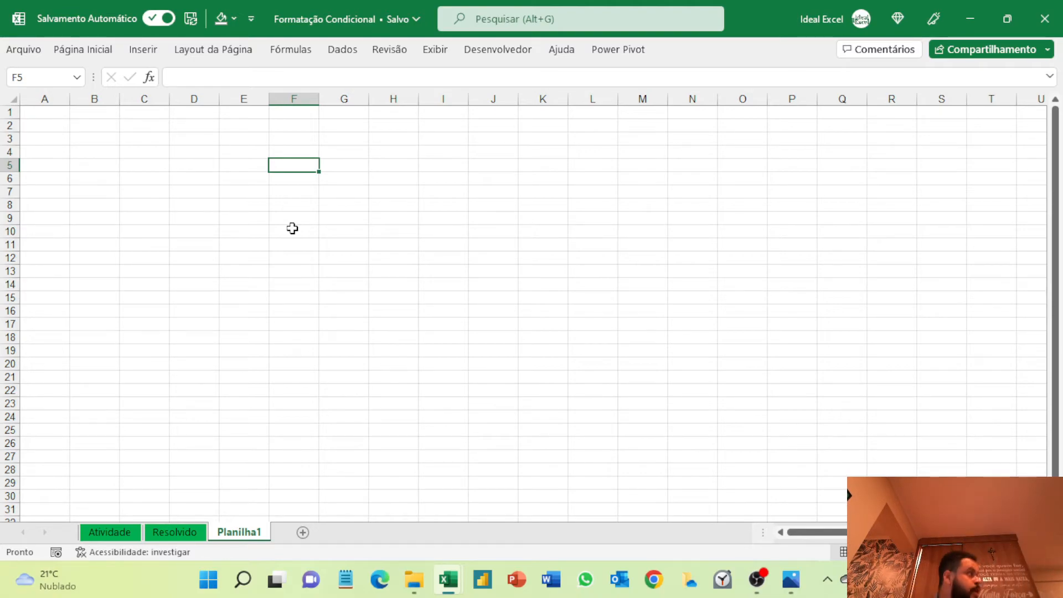
Create a PivotTable at cell F5 of Planilha1 using the table name Vendas as its source
left_click(143, 50)
left_click(36, 81)
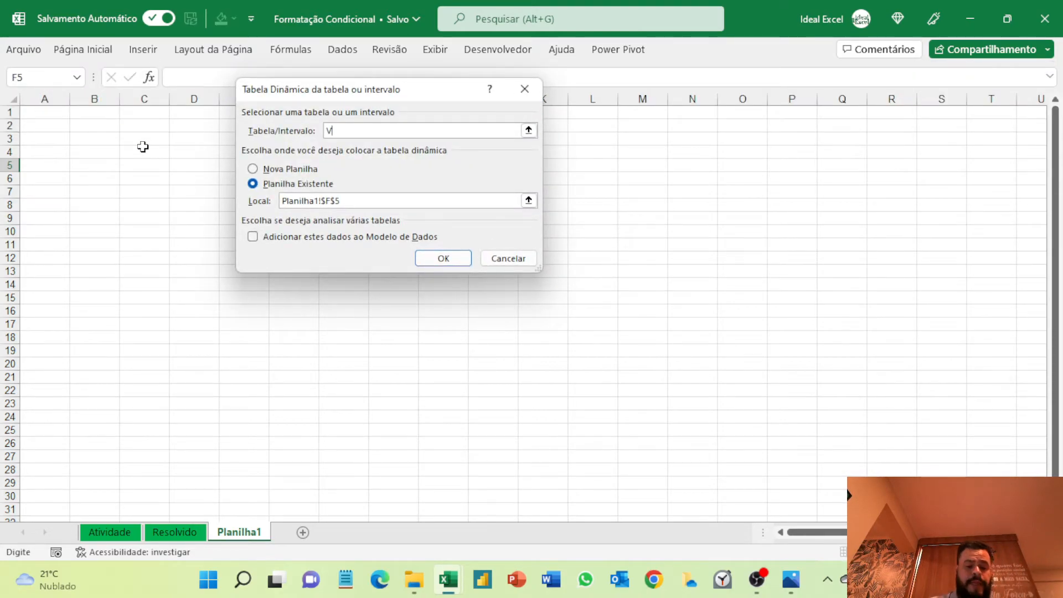
type("Vendas")
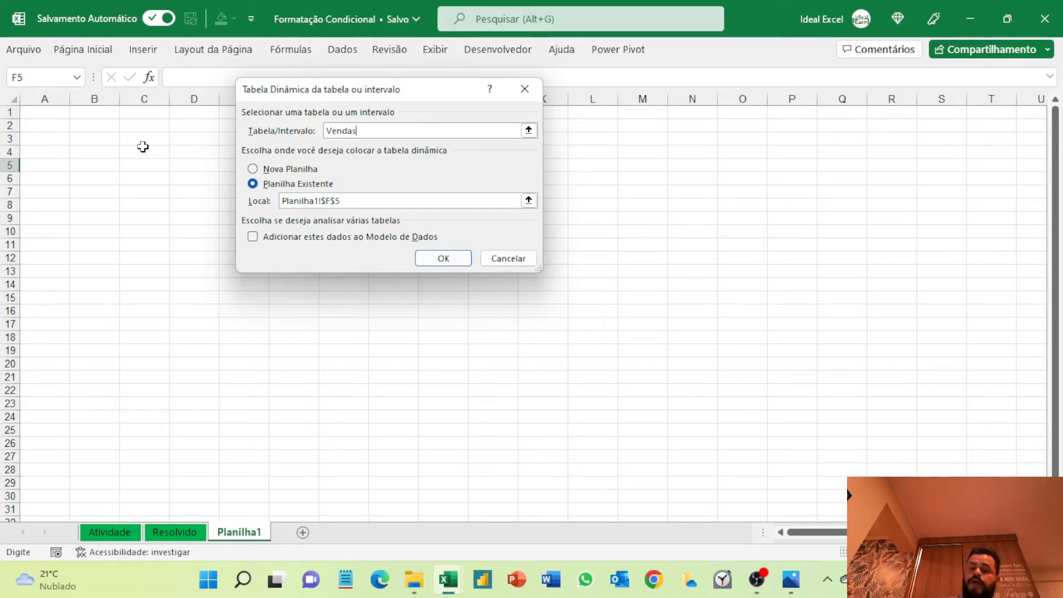
key("Return")
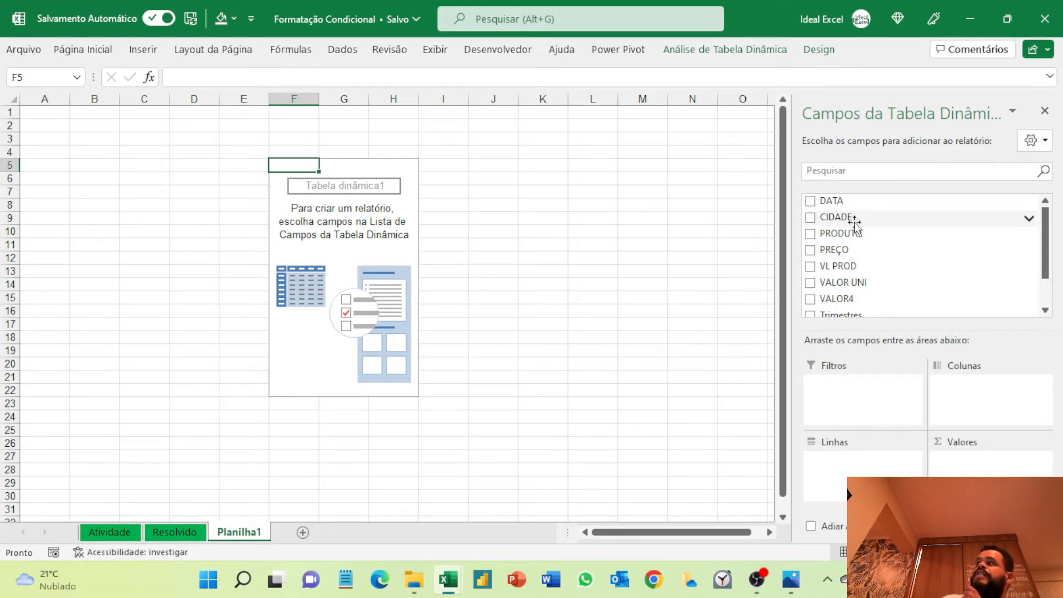
Add CIDADE as the PivotTable's row field and delete the empty worksheet columns B to D
left_click_drag(857, 220, 822, 459)
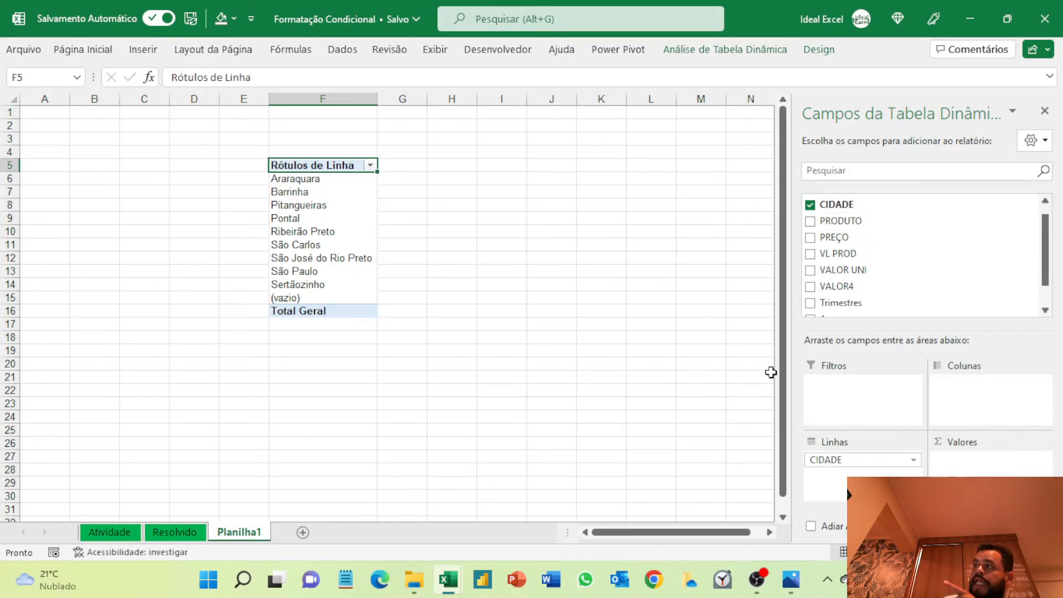
left_click_drag(787, 366, 576, 287)
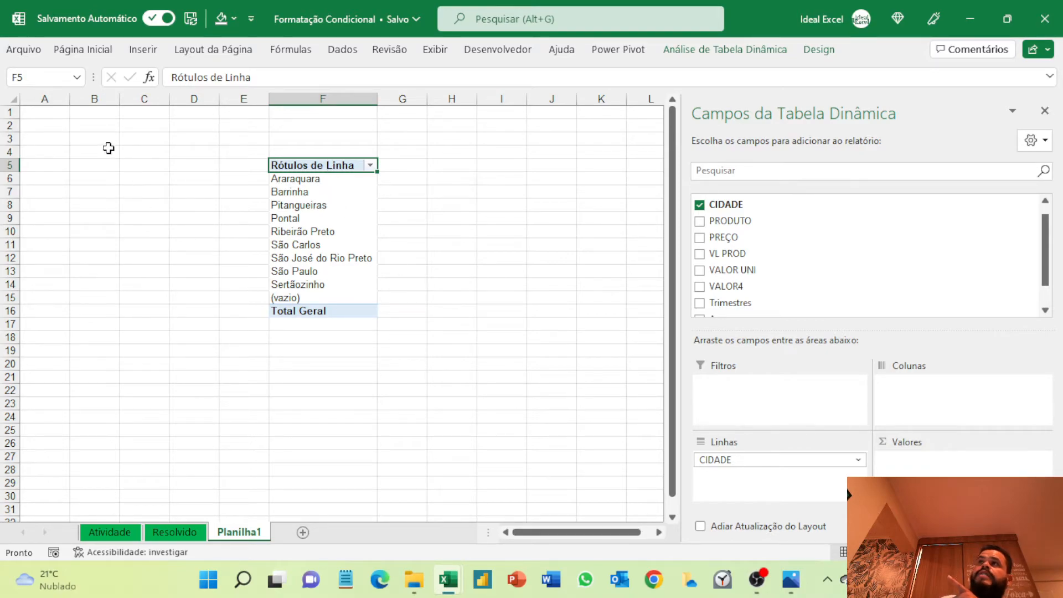
left_click_drag(94, 98, 173, 83)
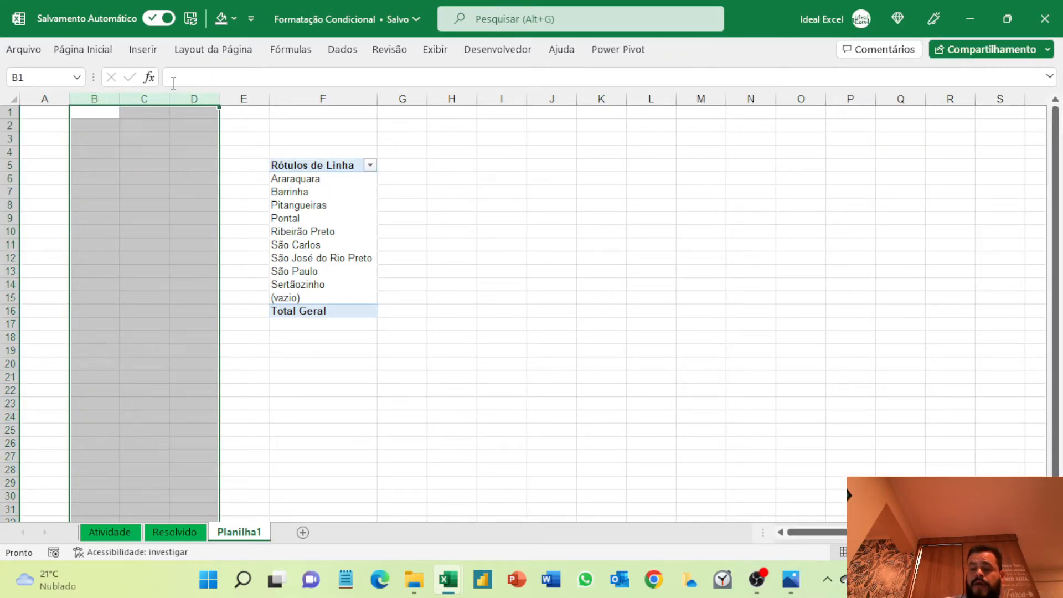
key("ctrl+minus")
Add VALOR4 to the PivotTable values as a sum per city
left_click(166, 218)
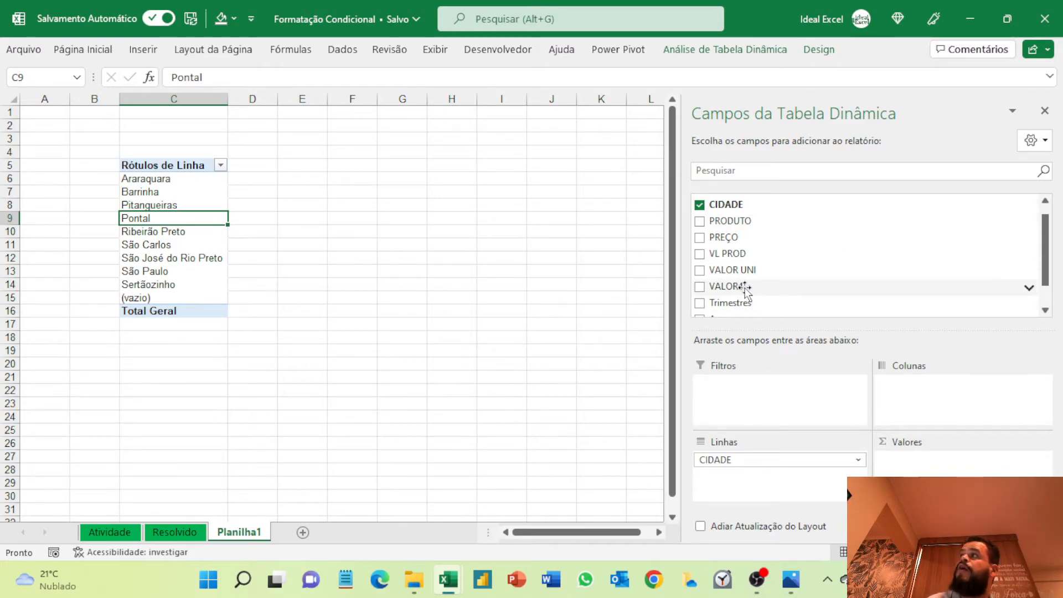
left_click_drag(742, 287, 939, 471)
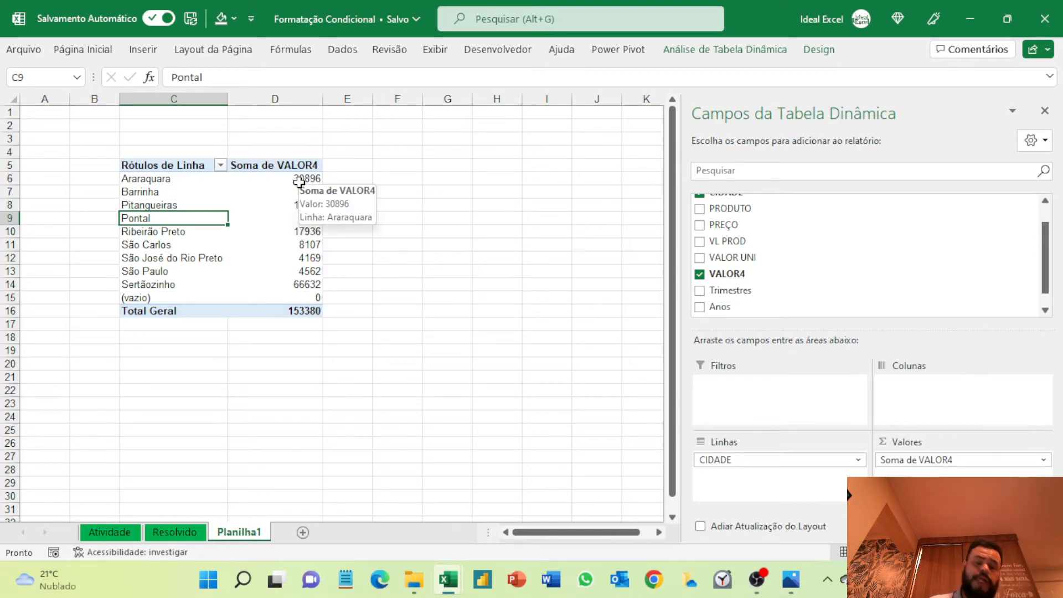
scroll(310, 177, "up", 3)
left_click(468, 202)
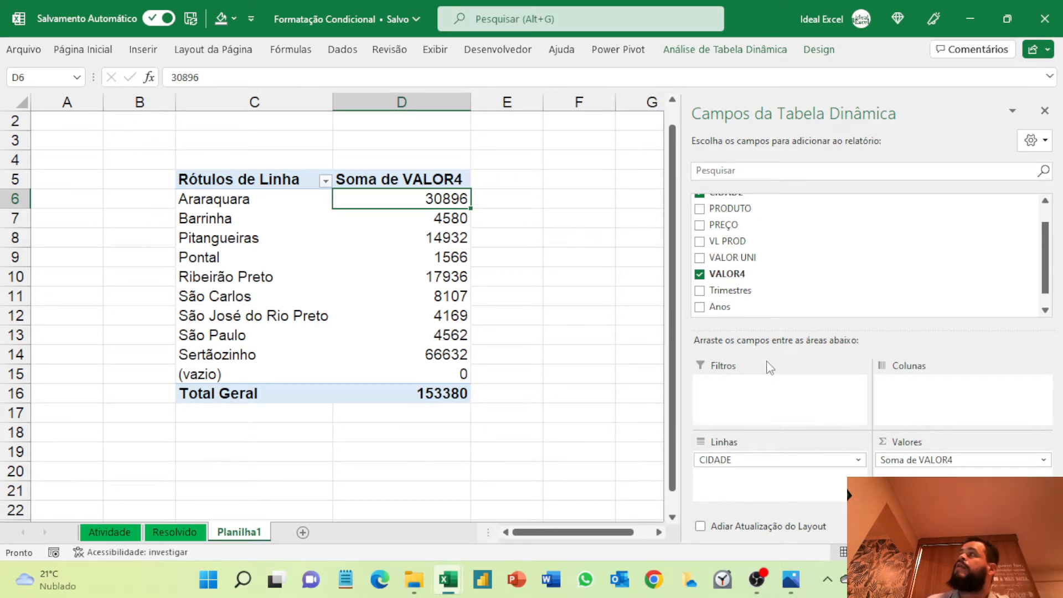
Replace CIDADE with PRODUTO as the PivotTable's row field and review the product list
left_click_drag(795, 461, 541, 439)
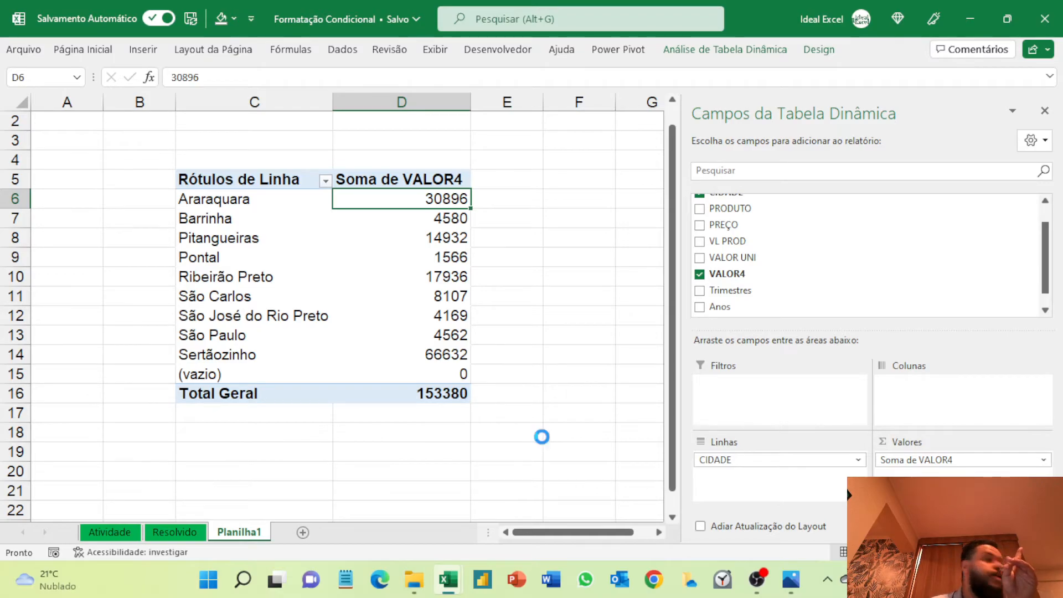
left_click_drag(756, 213, 761, 476)
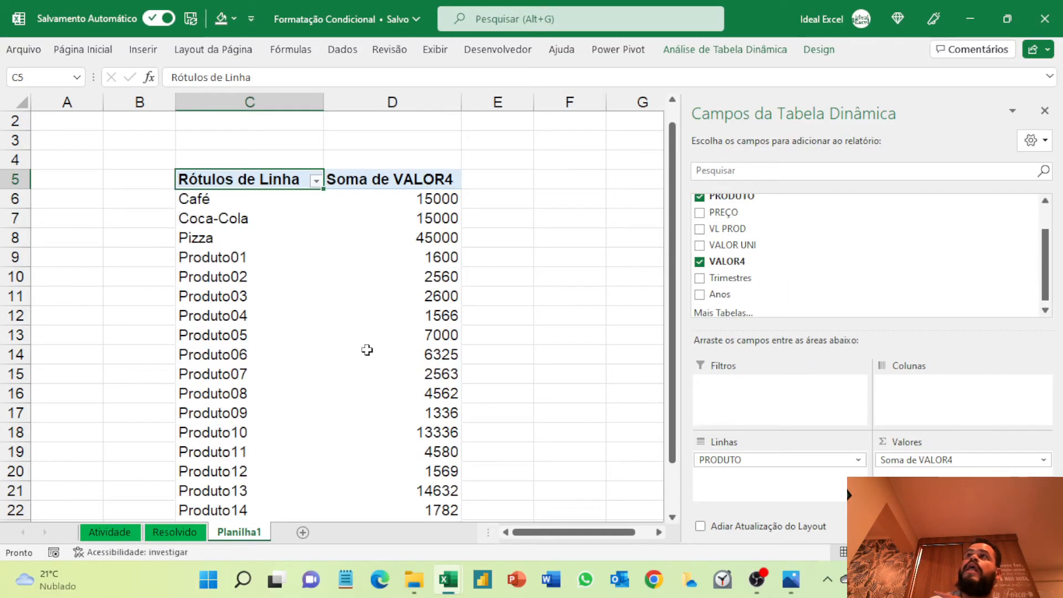
scroll(245, 242, "down", 3)
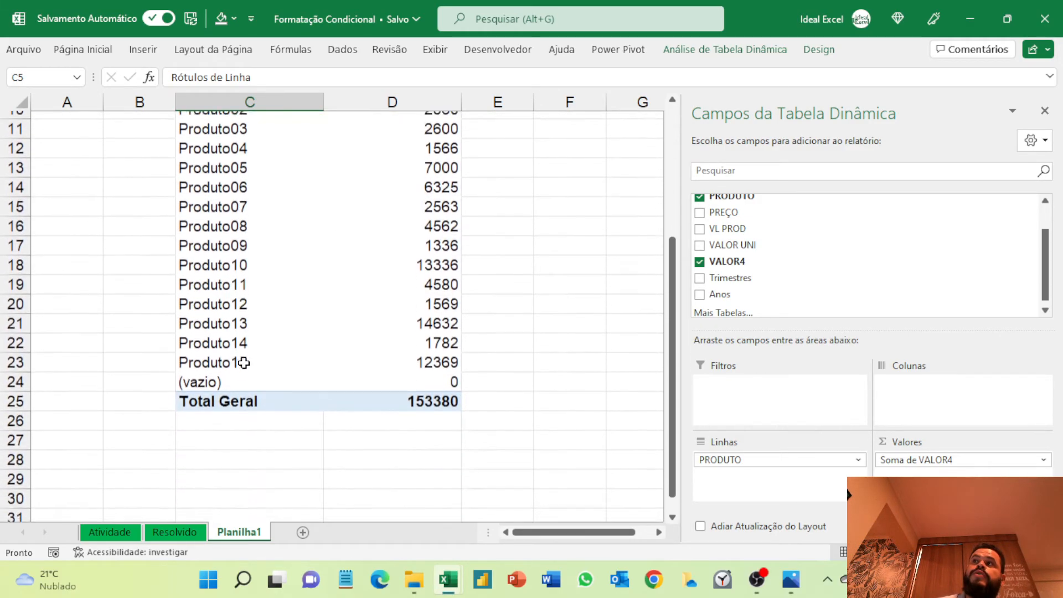
scroll(244, 368, "up", 3)
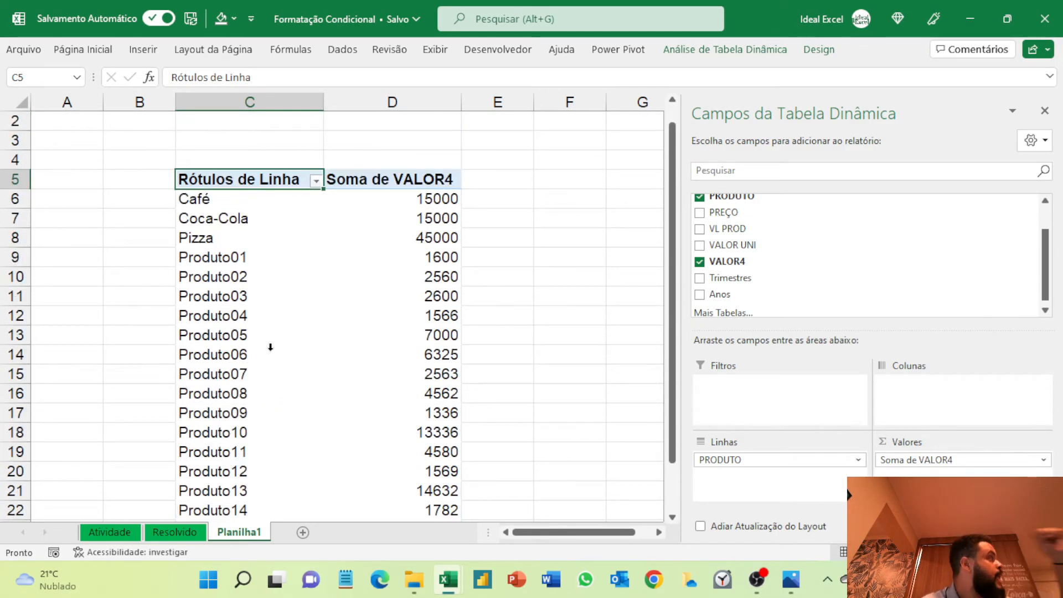
Add CIDADE to the rows, nest PRODUTO beneath it, and remove PRODUTO from the PivotTable
scroll(735, 217, "up", 2)
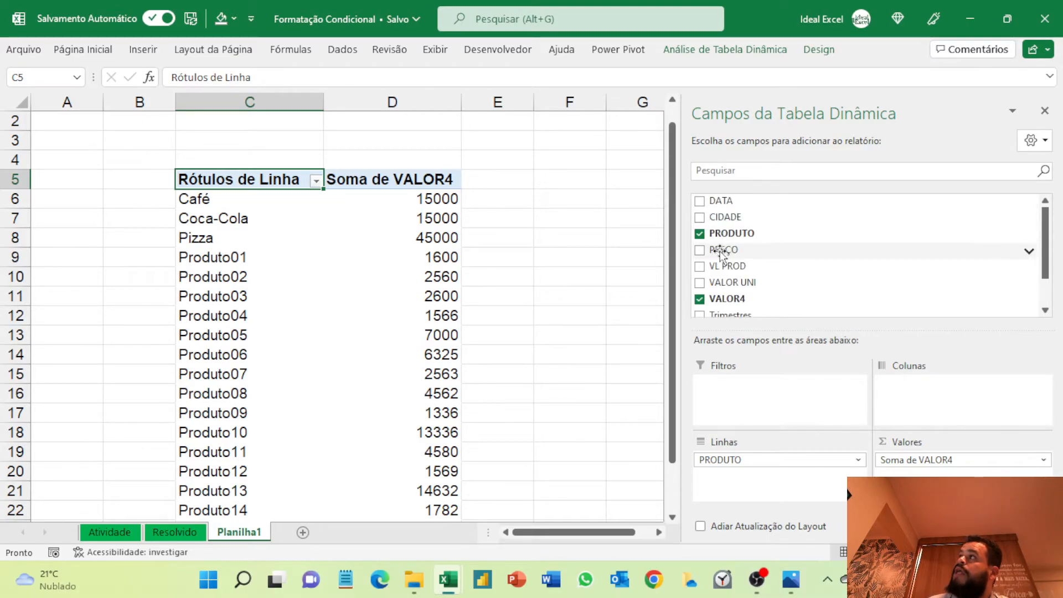
left_click_drag(744, 218, 751, 476)
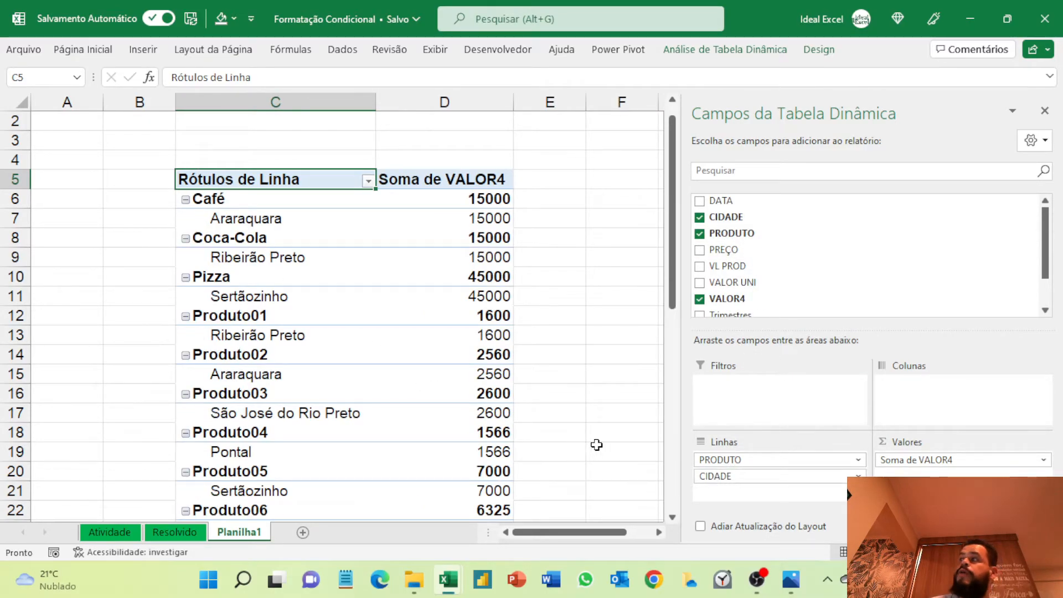
left_click_drag(784, 460, 774, 504)
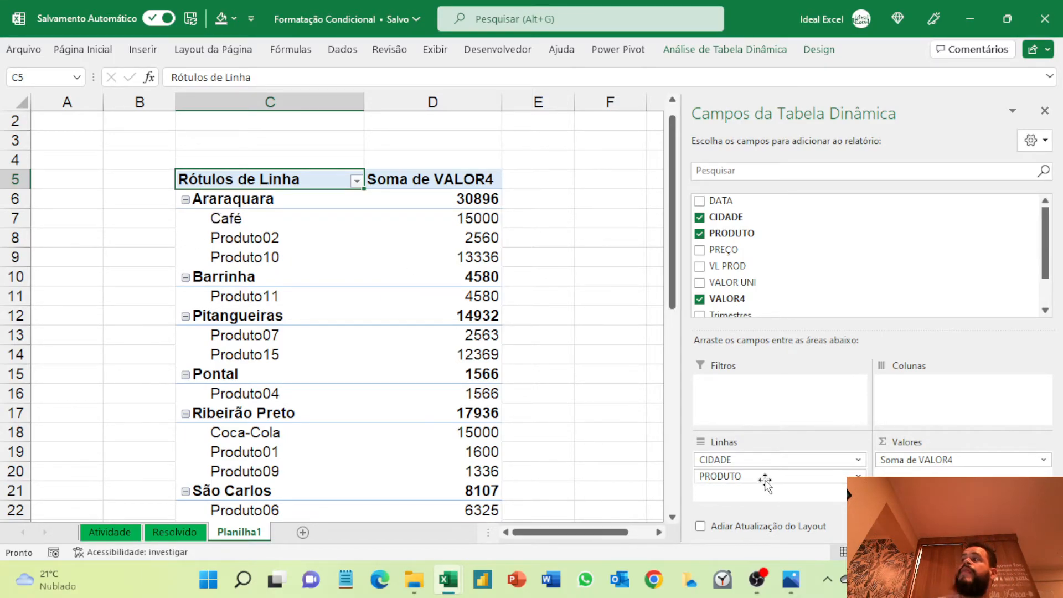
left_click_drag(765, 481, 592, 334)
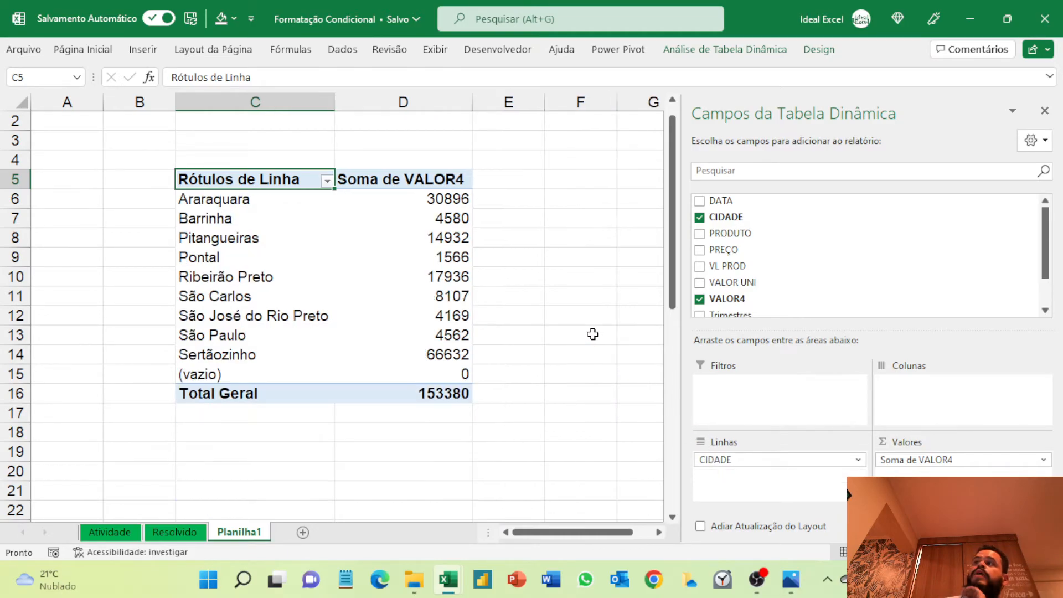
Replace the sum of VALOR4 with a count of CIDADE in the PivotTable values
scroll(739, 285, "down", 1)
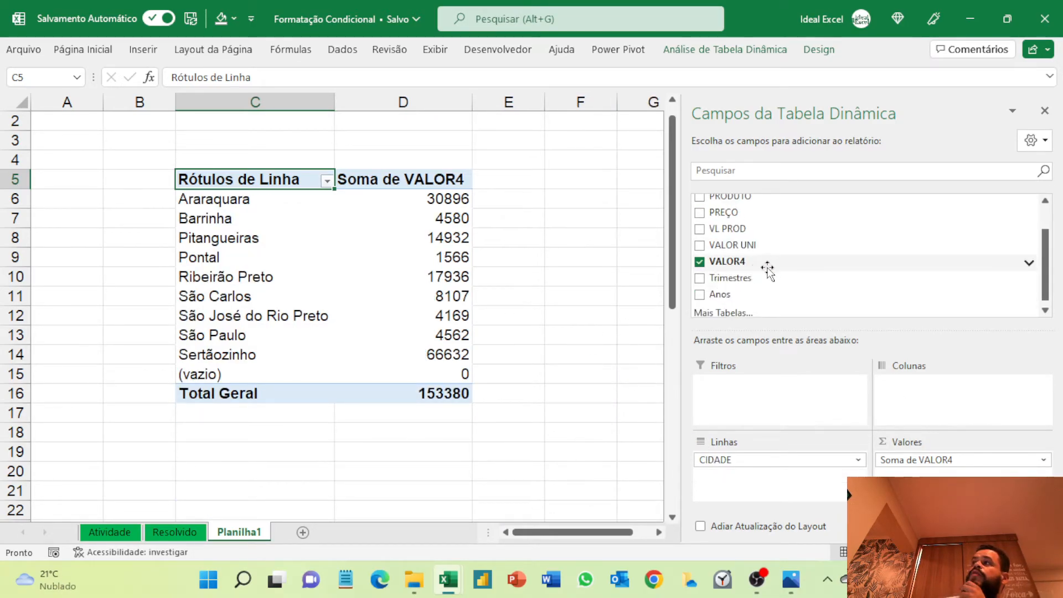
left_click_drag(967, 460, 517, 331)
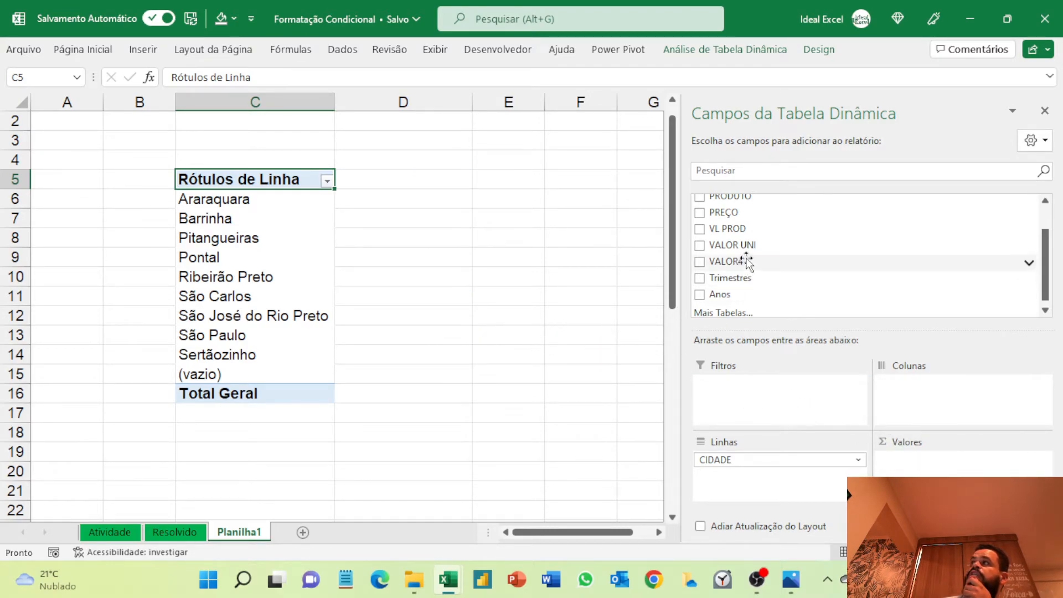
scroll(754, 242, "up", 1)
left_click_drag(751, 221, 947, 464)
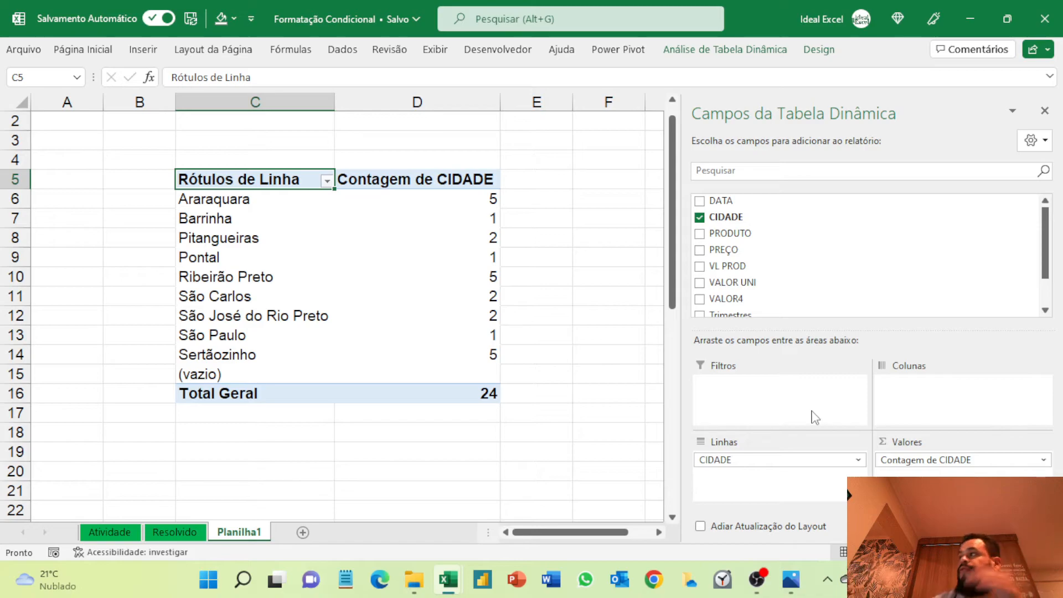
Replace the city count with the sum of PREÇO and add DATA as the PivotTable's column field
left_click_drag(749, 249, 560, 459)
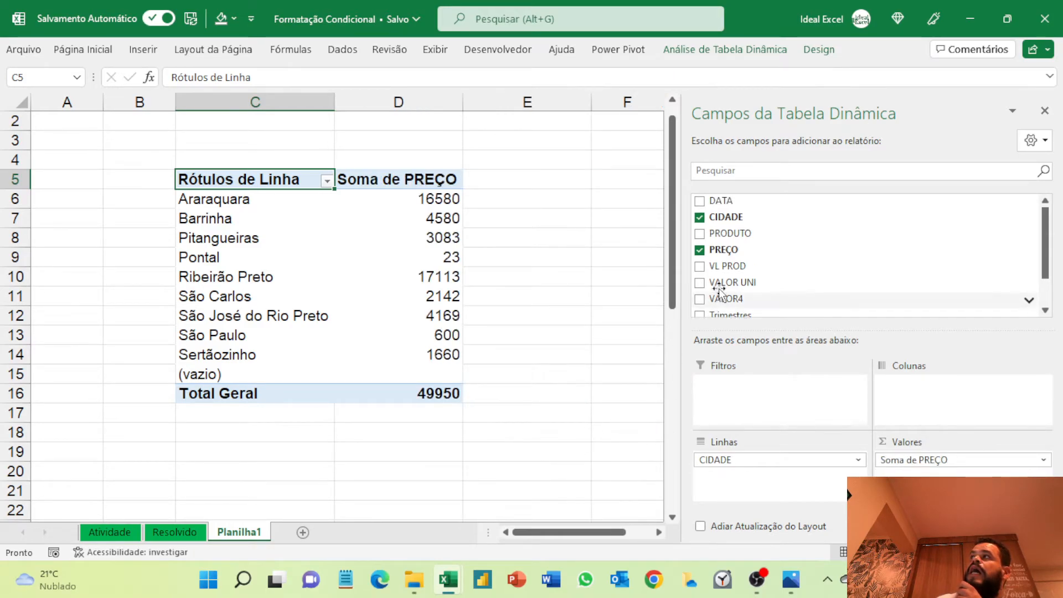
left_click_drag(744, 196, 948, 405)
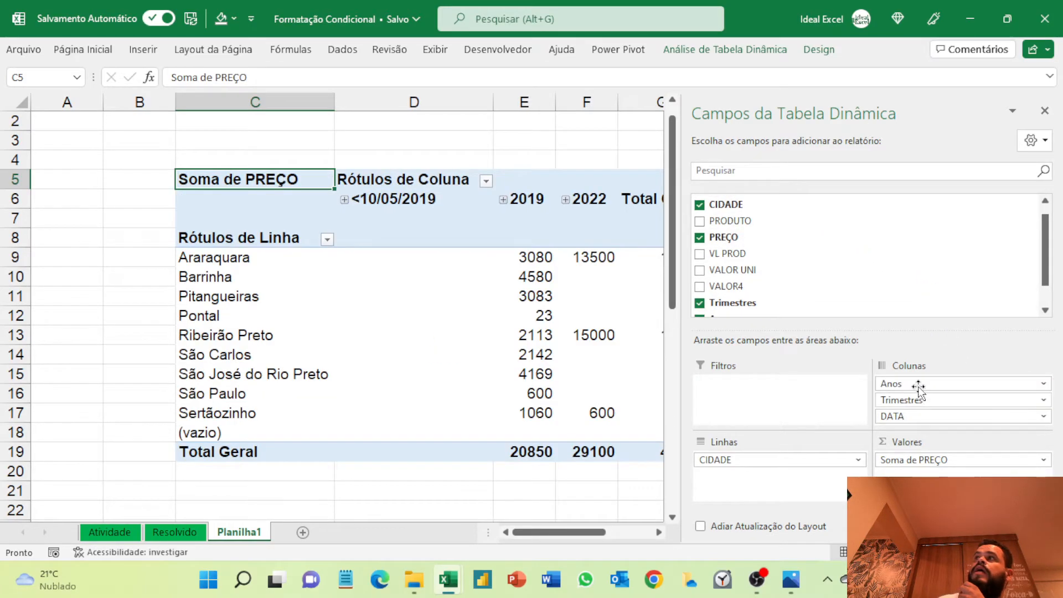
left_click(658, 533)
left_click(657, 532)
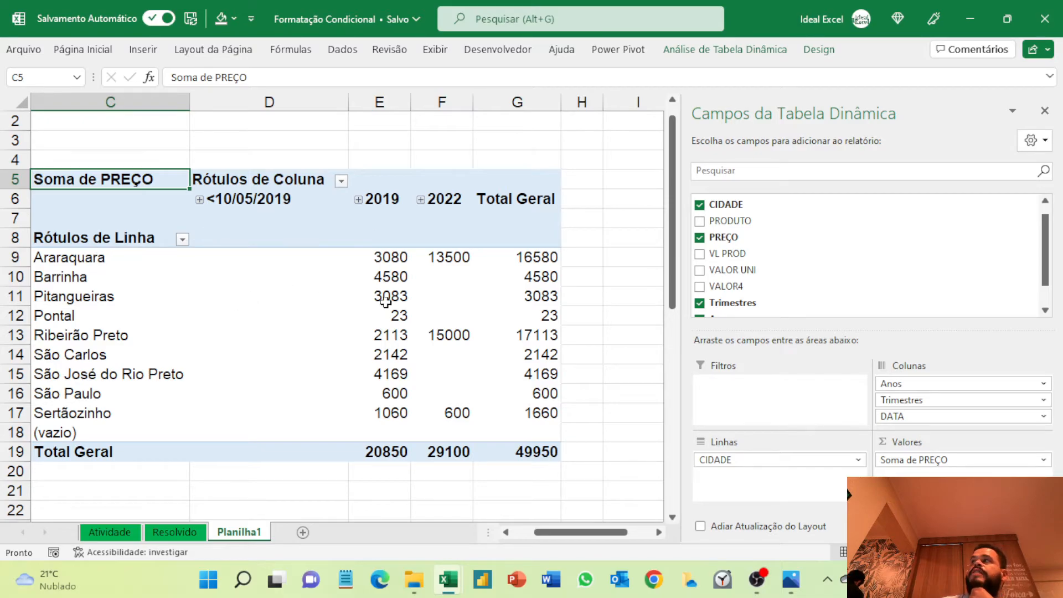
Close the PivotTable field list and bring the whole PivotTable into view
mouse_move(272, 454)
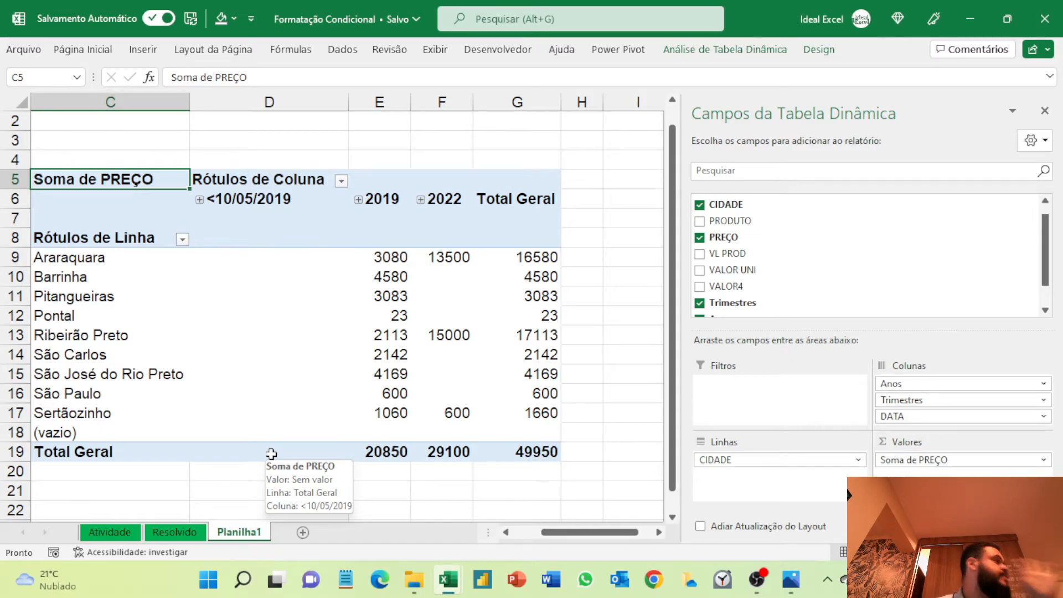
left_click(1045, 113)
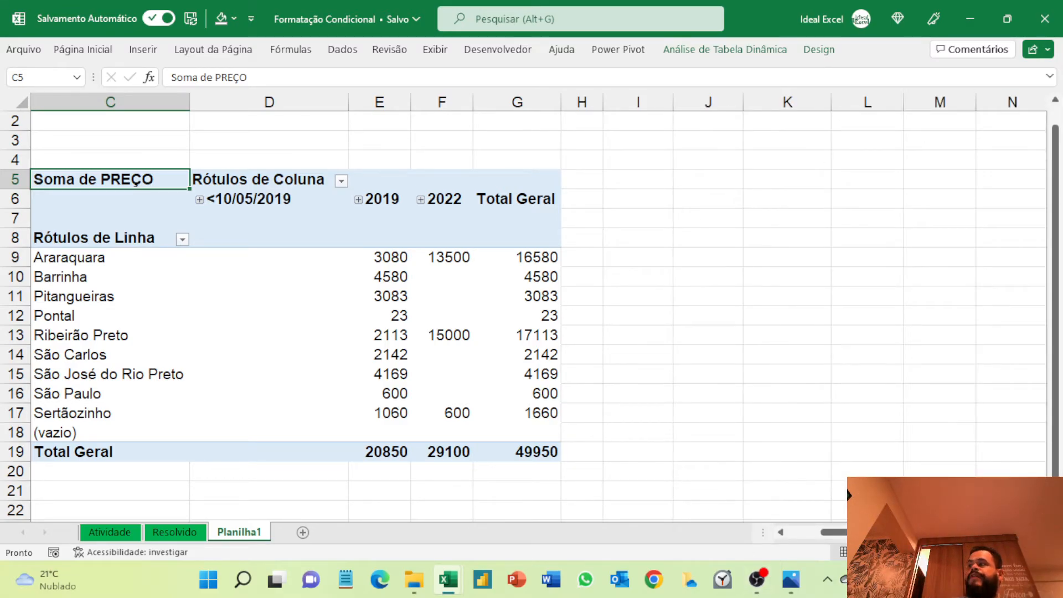
left_click_drag(908, 532, 869, 532)
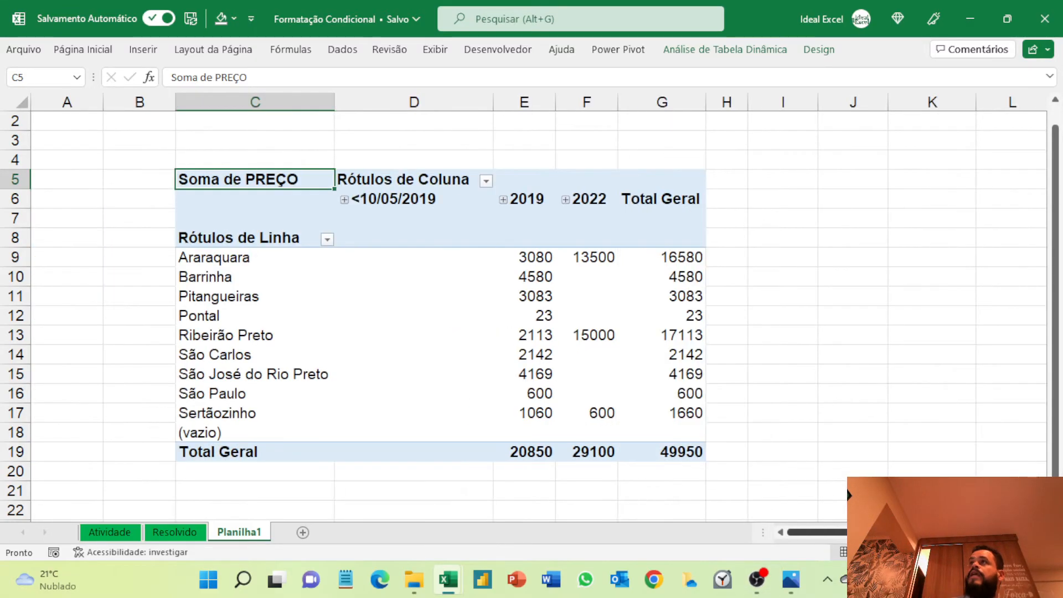
Apply a light PivotTable style with black cell borders to the city table and hide the worksheet gridlines
left_click(818, 51)
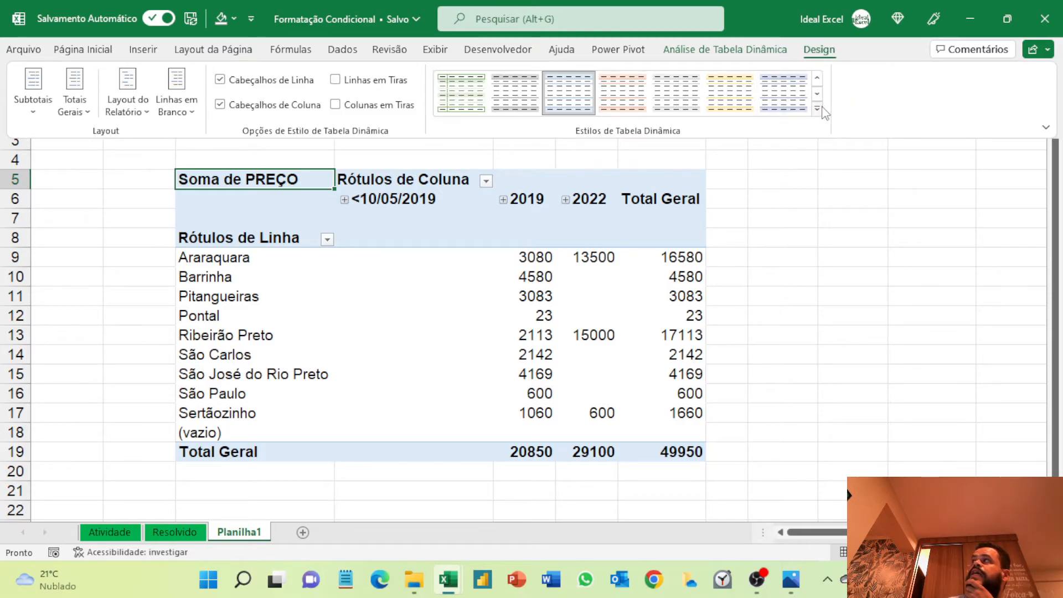
left_click(817, 109)
left_click(525, 255)
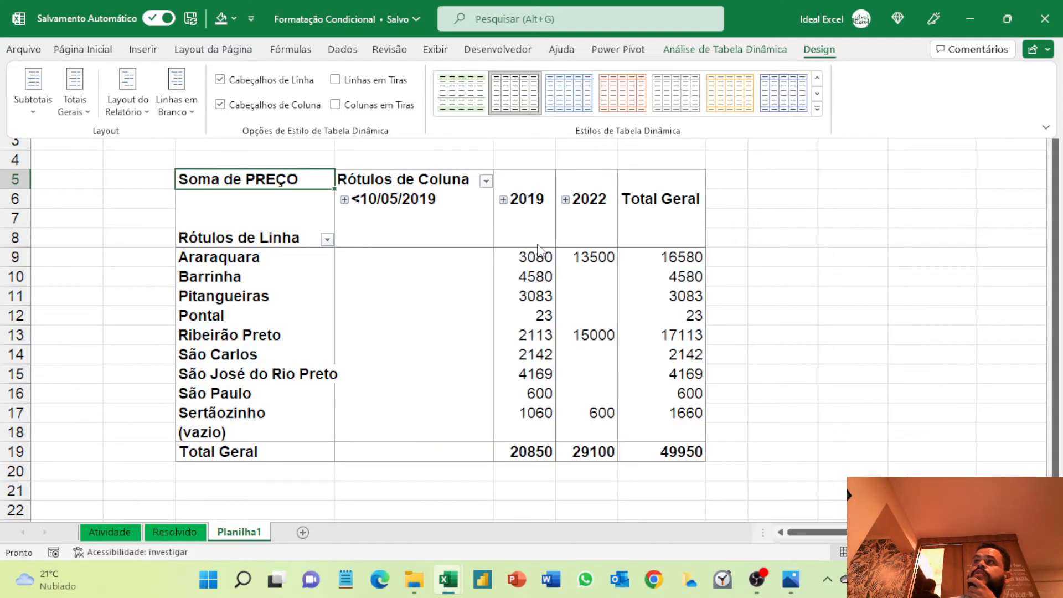
left_click(689, 50)
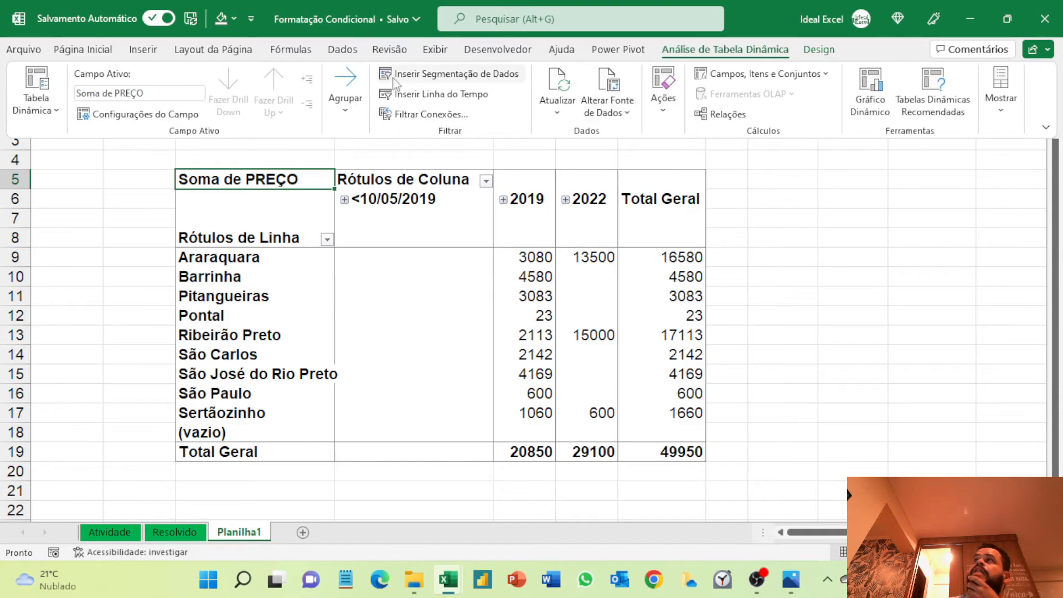
left_click(435, 49)
left_click(464, 105)
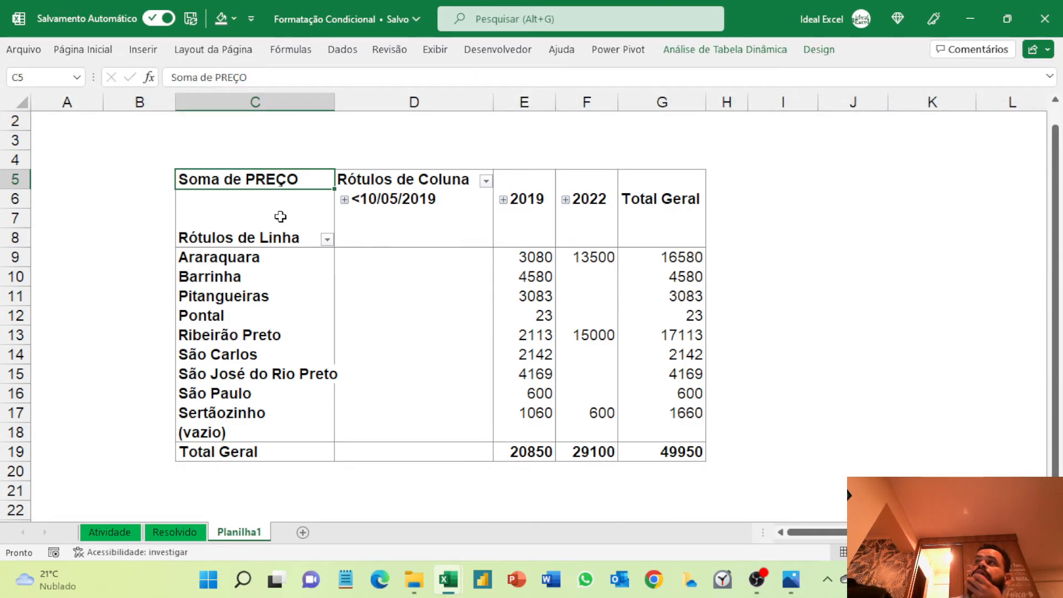
Hide rows 4 and 5 above the PivotTable's year headings
left_click_drag(298, 207, 662, 192)
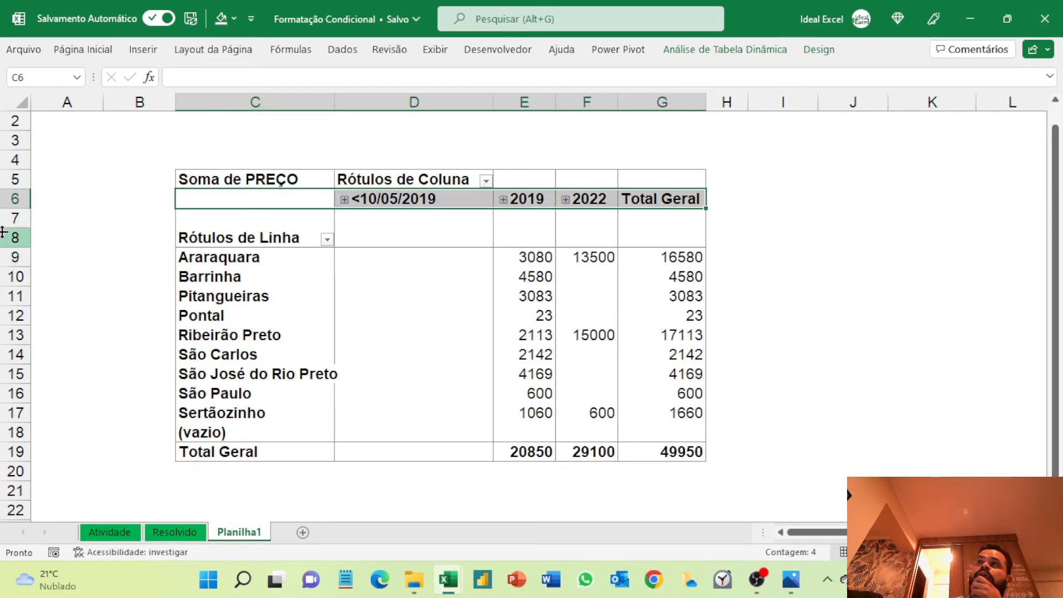
left_click_drag(15, 160, 17, 207)
left_click_drag(15, 159, 15, 186)
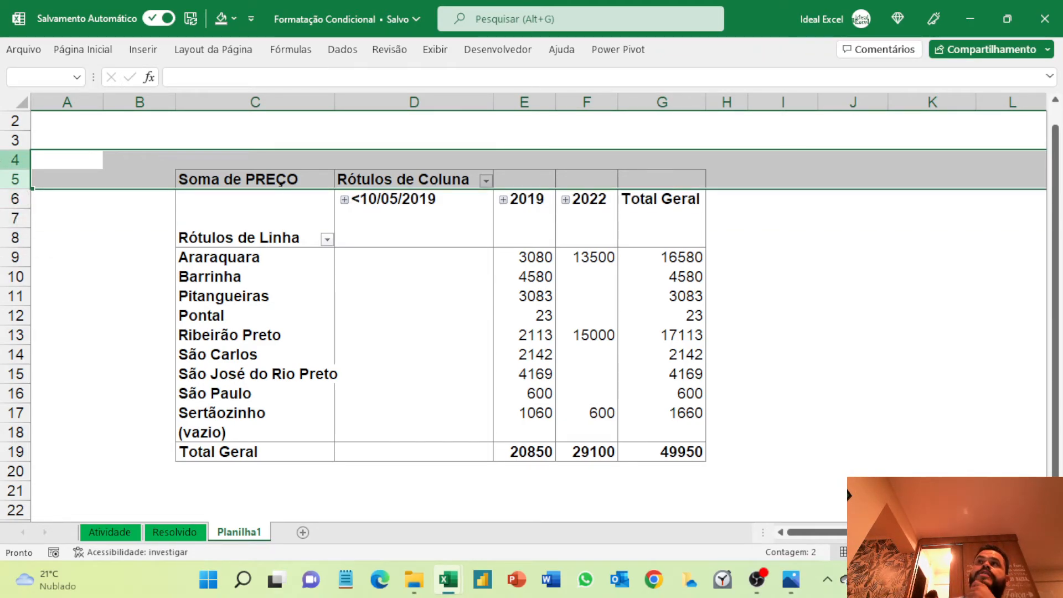
right_click(16, 182)
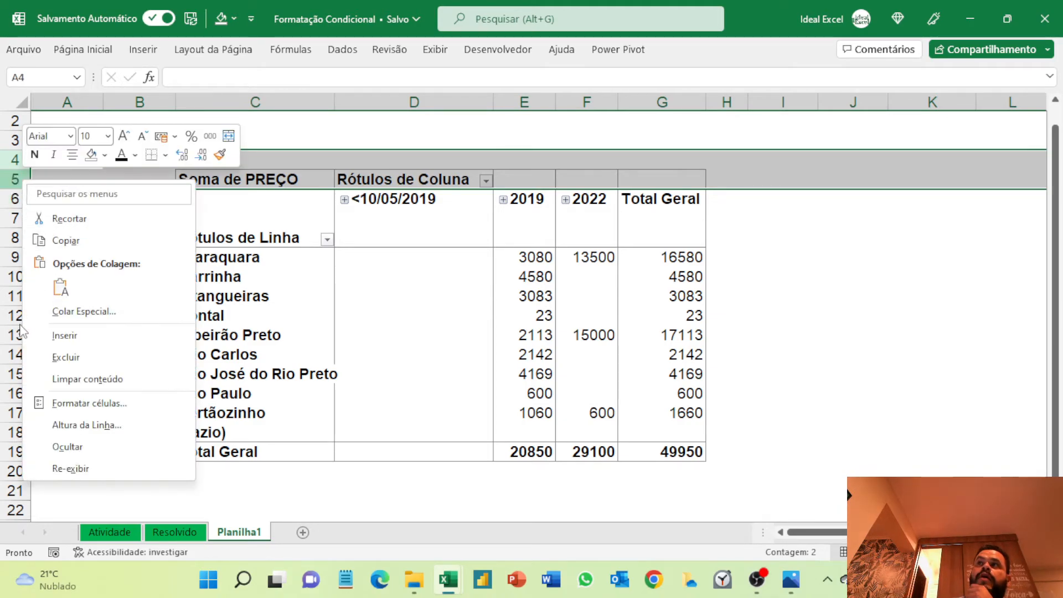
left_click(67, 446)
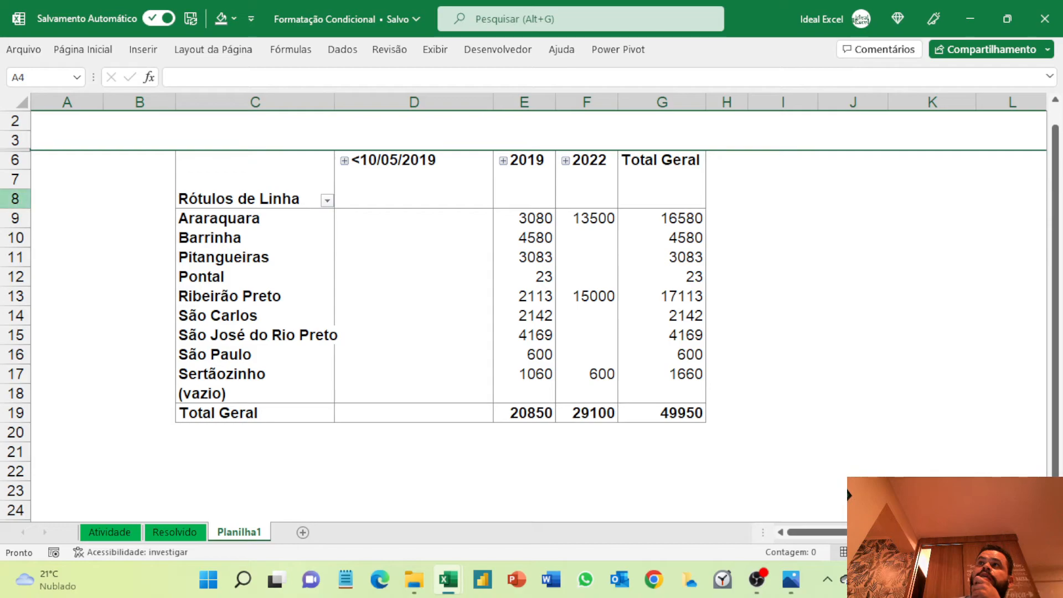
Hide row 8 with the row labels heading and auto-fit column C to the city names
left_click(15, 198)
right_click(15, 198)
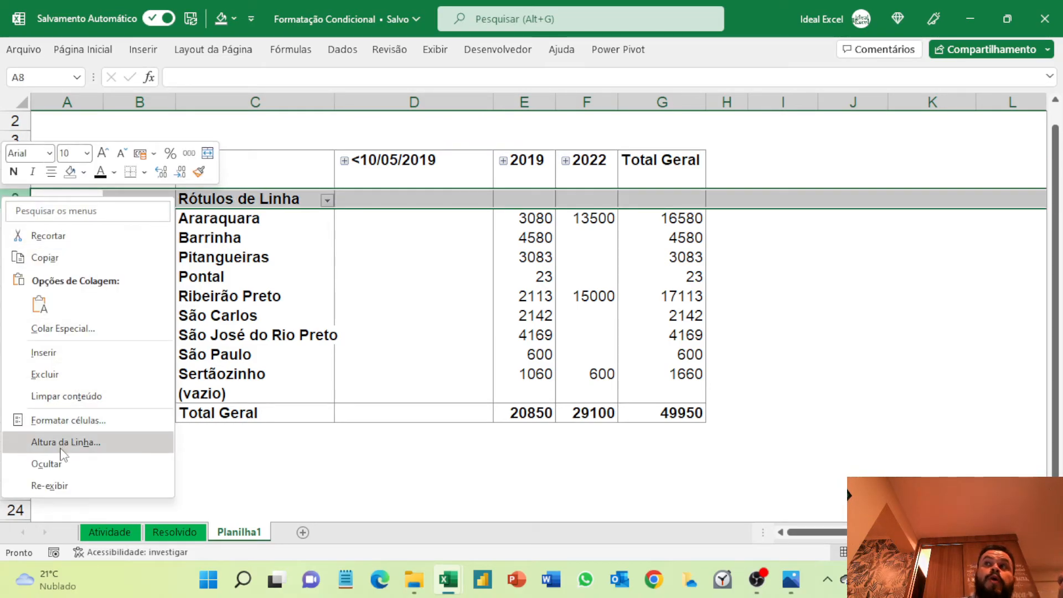
left_click(46, 464)
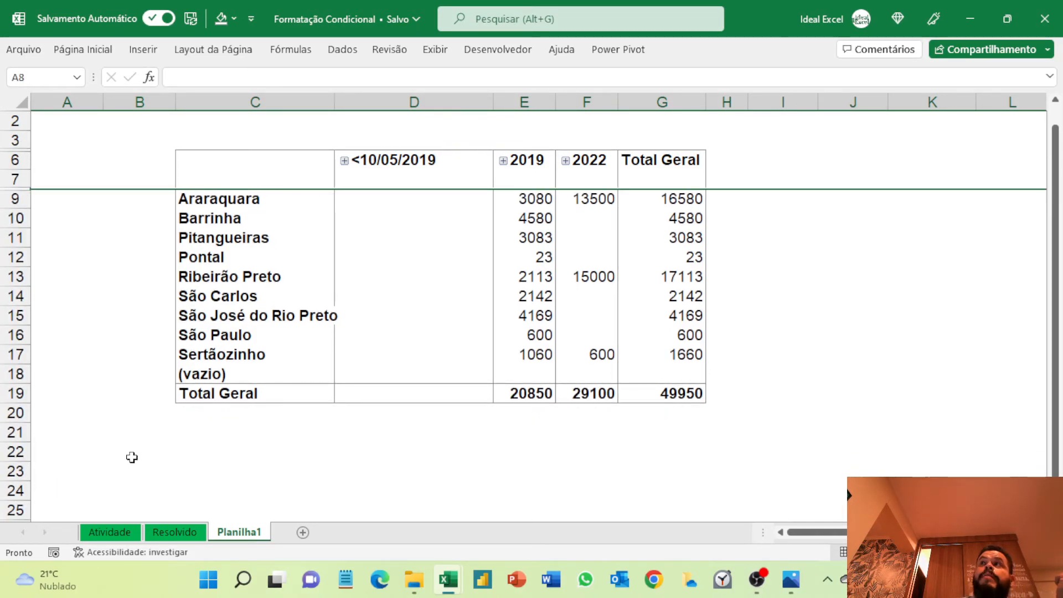
left_click(398, 412)
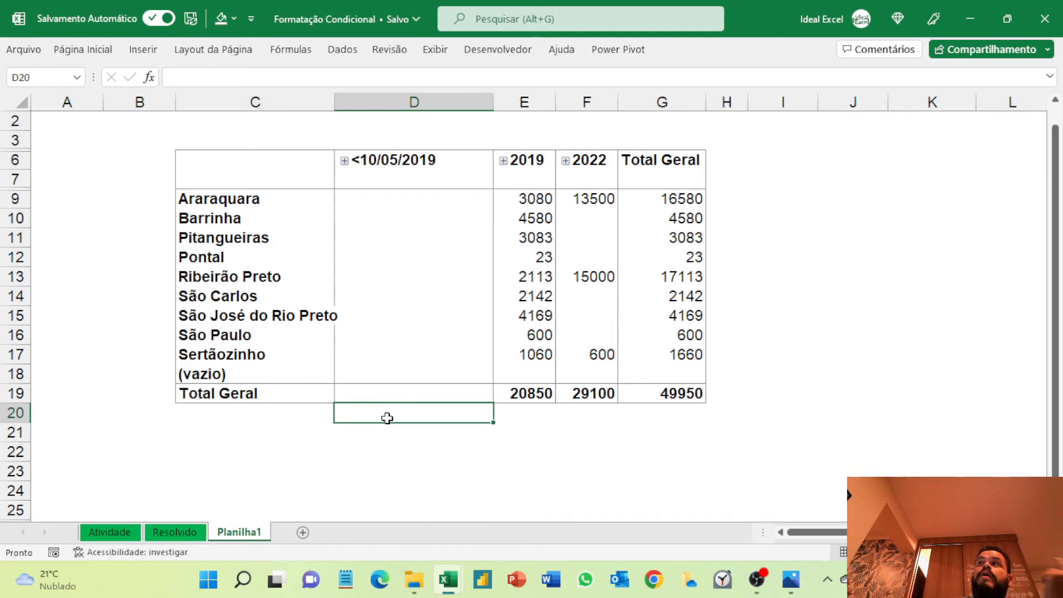
double_click(333, 104)
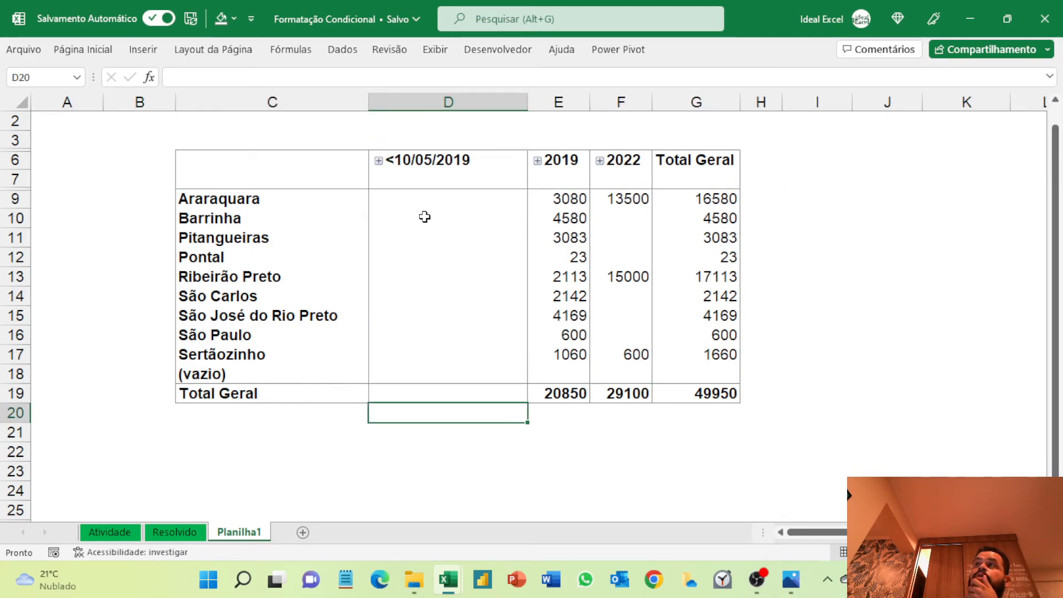
Insert a clustered bar (Barras Agrupadas) PivotChart from the city PivotTable
left_click(270, 286)
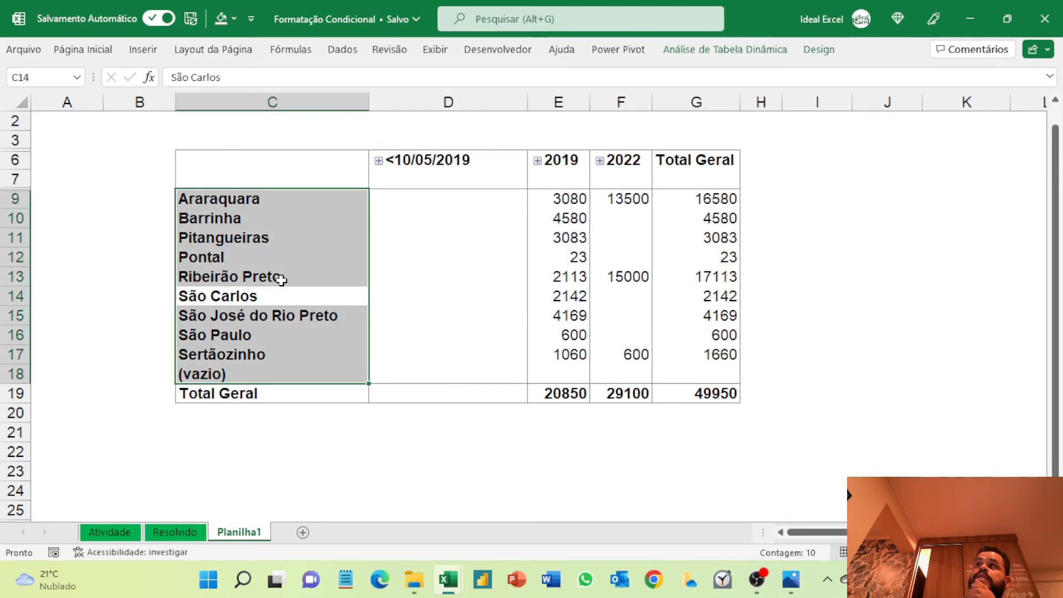
left_click(679, 49)
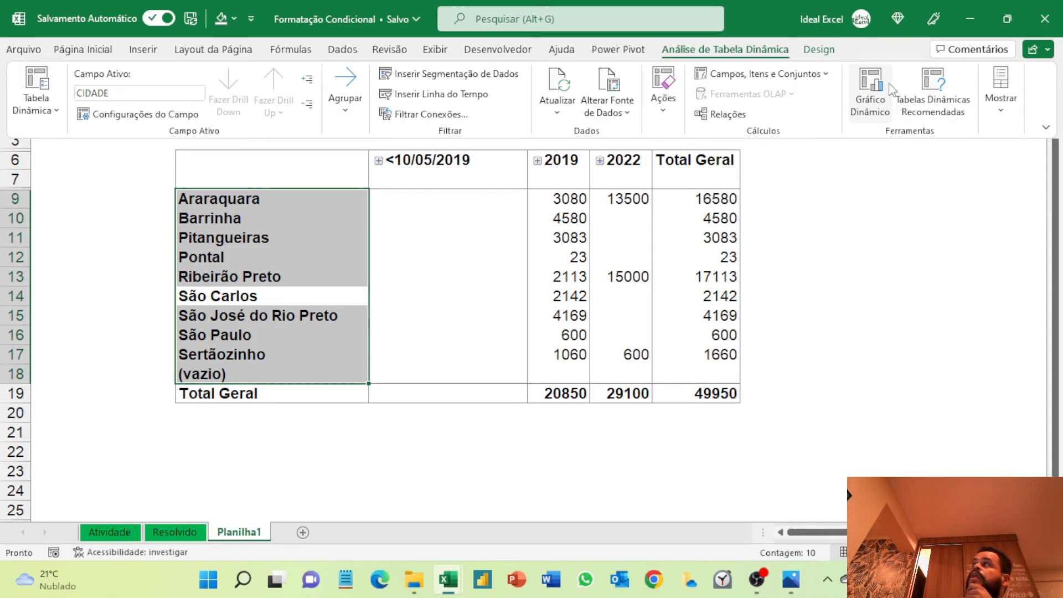
left_click(869, 88)
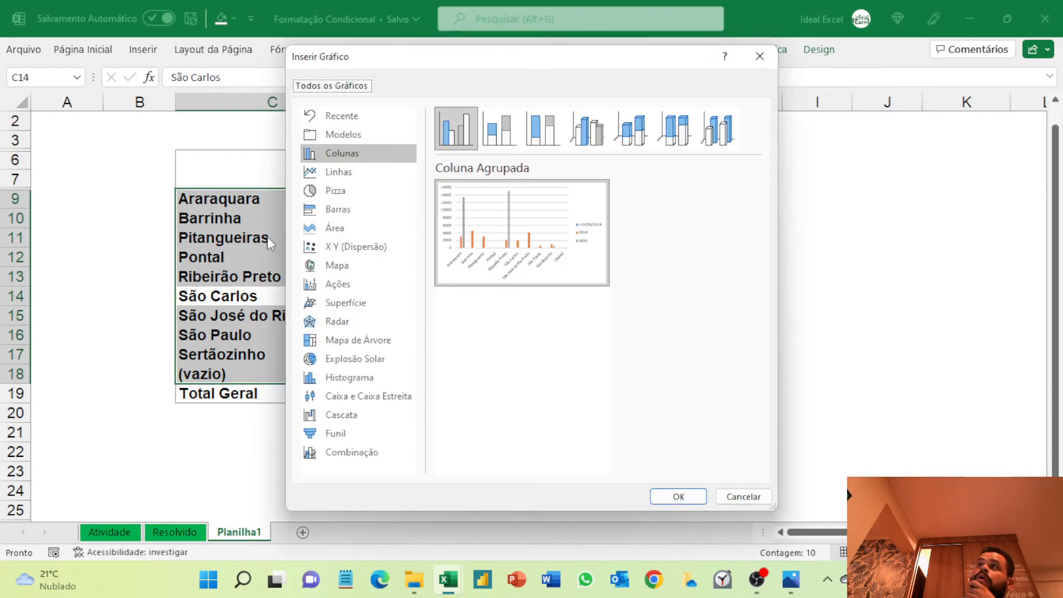
left_click(375, 212)
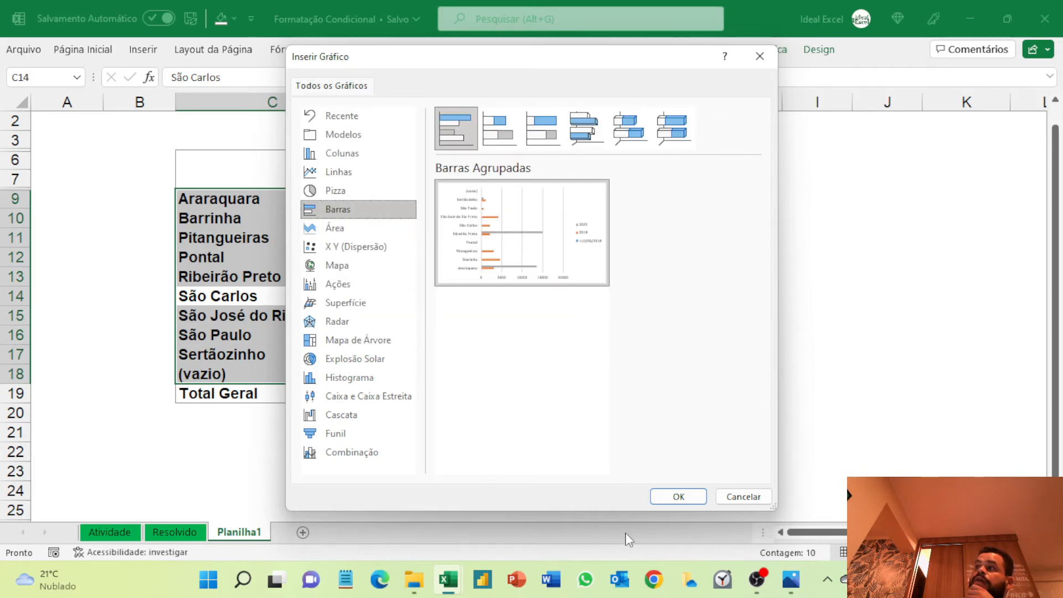
left_click(679, 495)
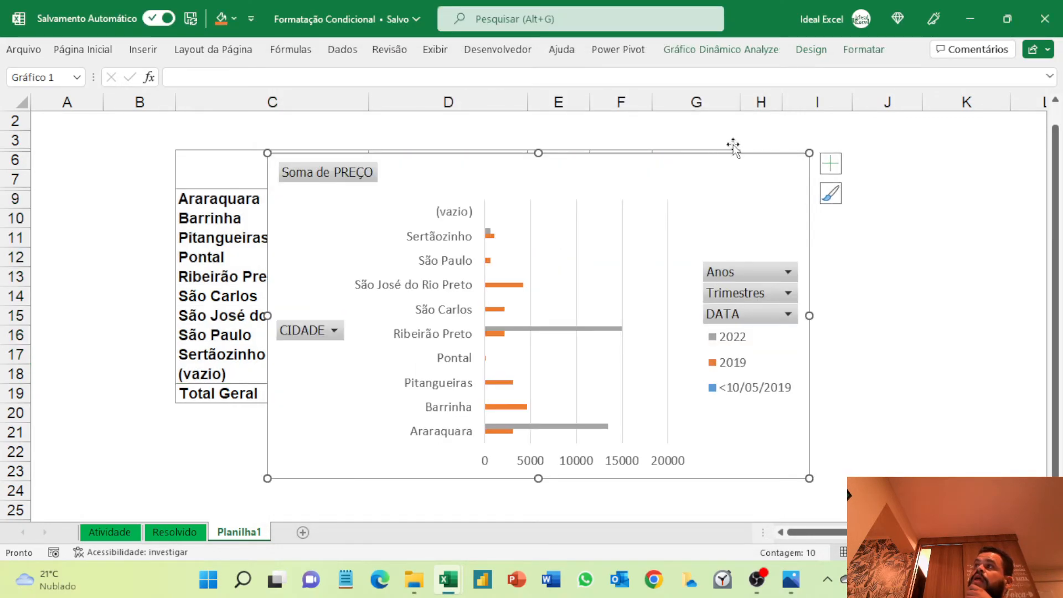
Hide all field buttons on the PivotChart, then shrink it and place it beside the Total Geral column
right_click(300, 326)
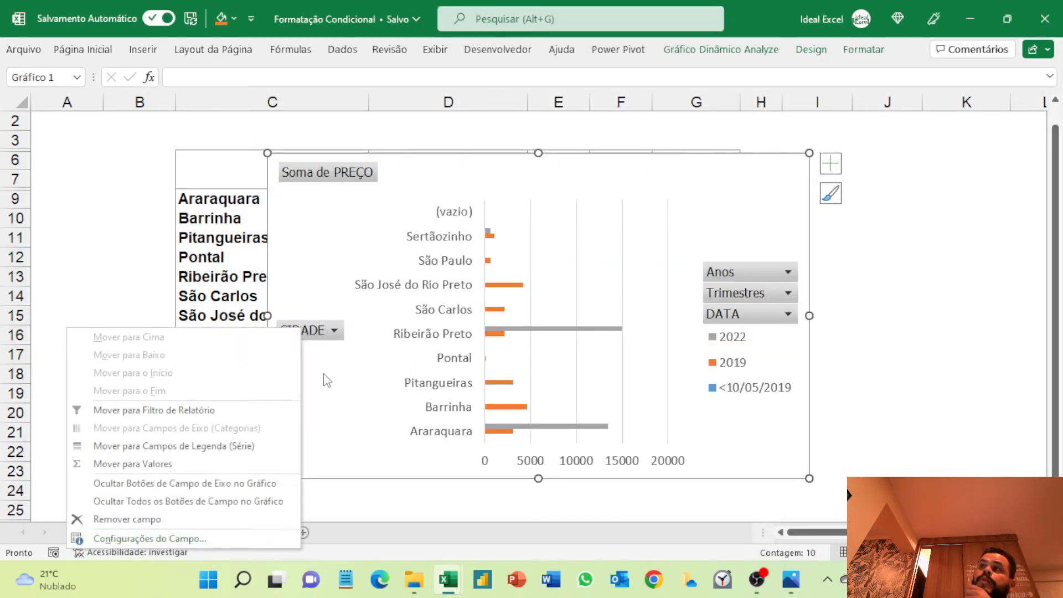
left_click(149, 500)
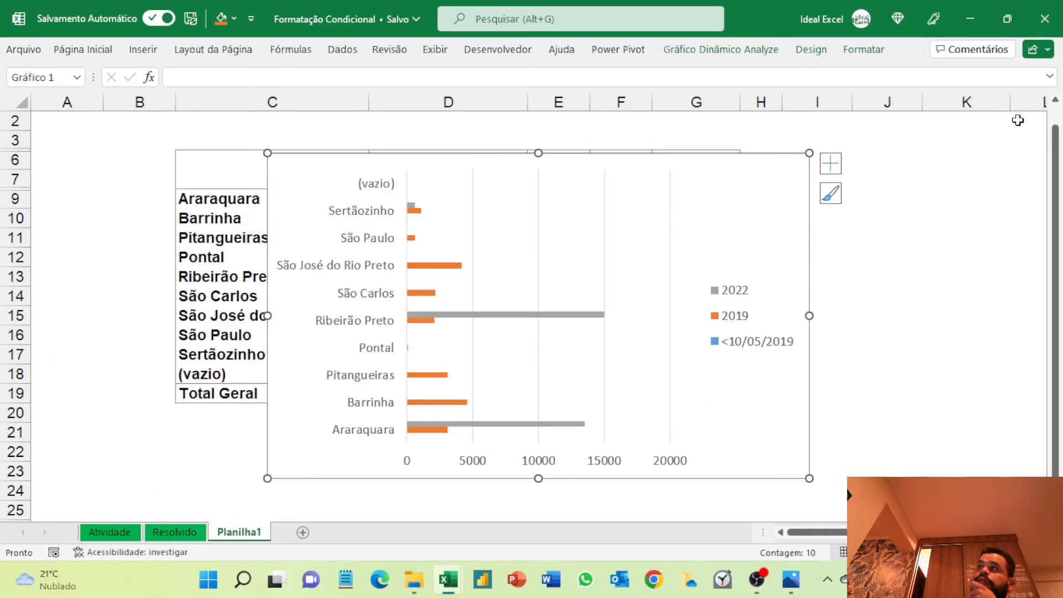
mouse_move(808, 152)
left_mouse_down()
mouse_move(602, 233)
mouse_move(608, 215)
mouse_move(1033, 173)
mouse_move(832, 183)
mouse_move(901, 158)
left_mouse_up()
left_click_drag(939, 283, 1022, 284)
Delete the vertical gridlines, the horizontal value axis and the legend from the PivotChart
left_click(846, 249)
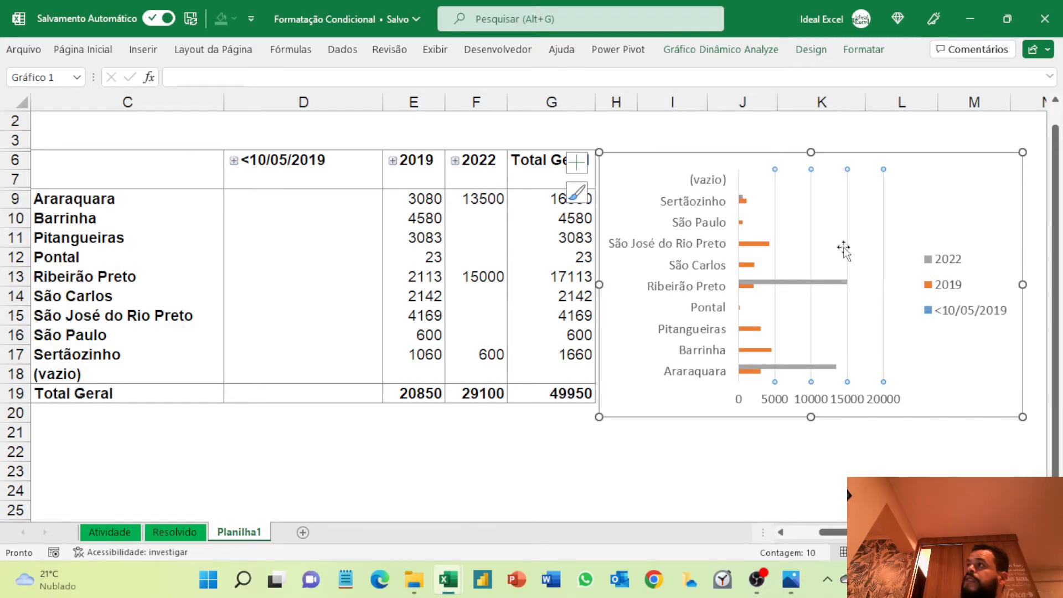
key("Delete")
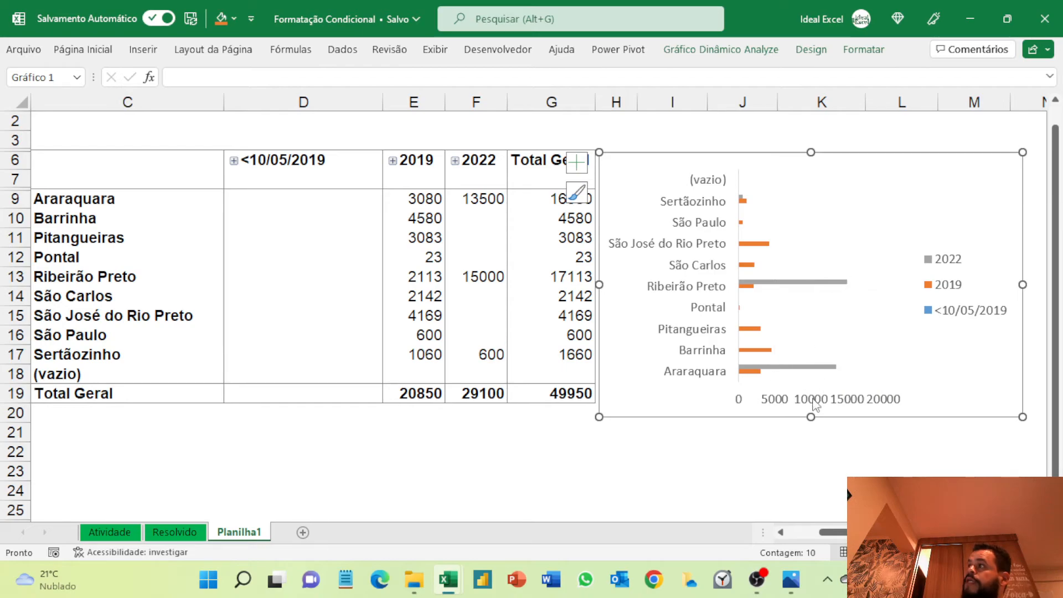
left_click(972, 307)
key("Delete")
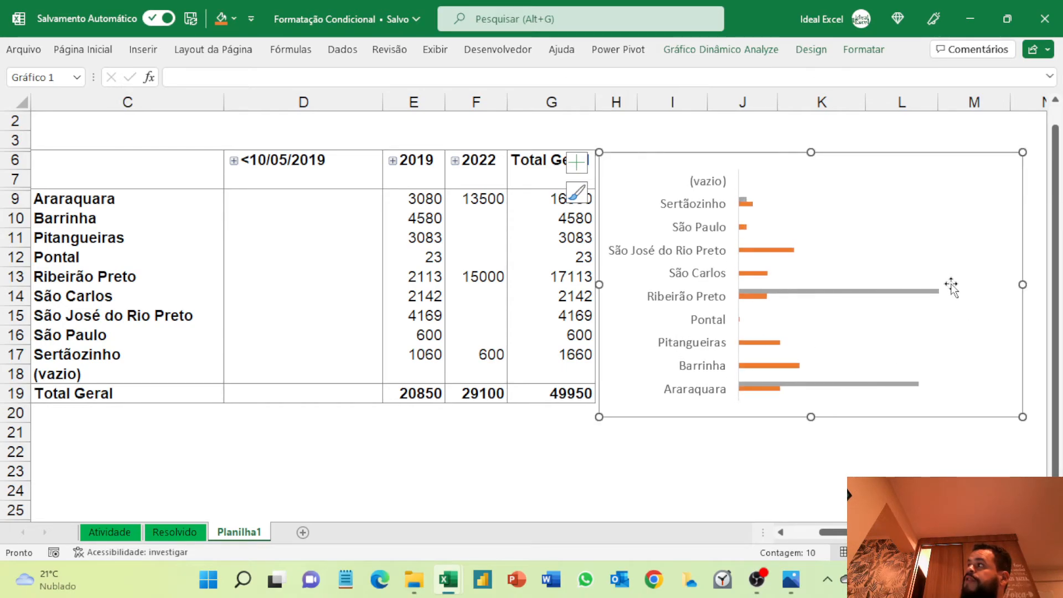
left_click(950, 285)
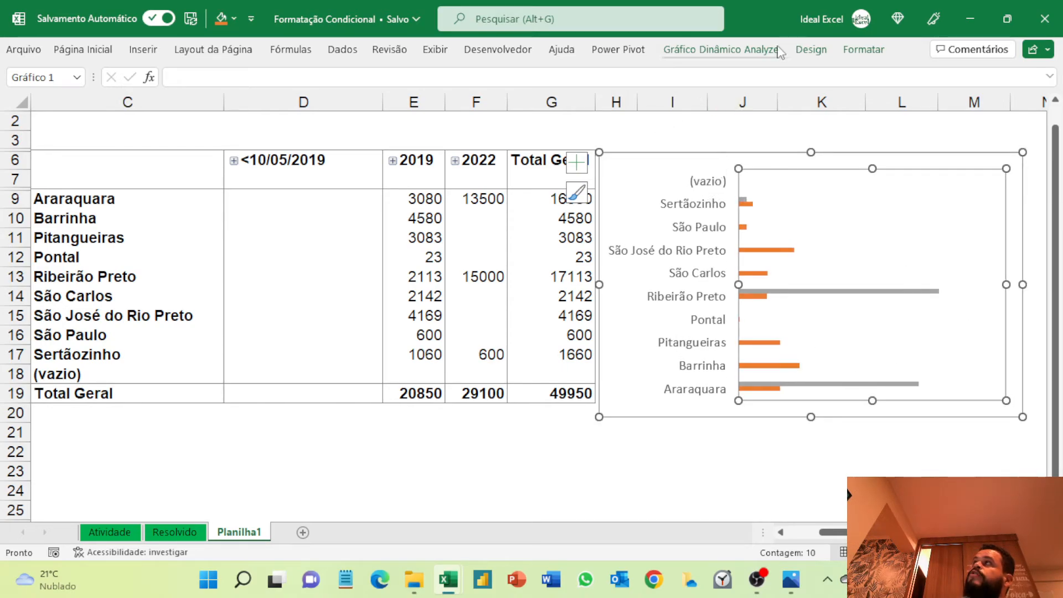
Fill the entire worksheet with a medium blue-gray theme colour
left_click(19, 103)
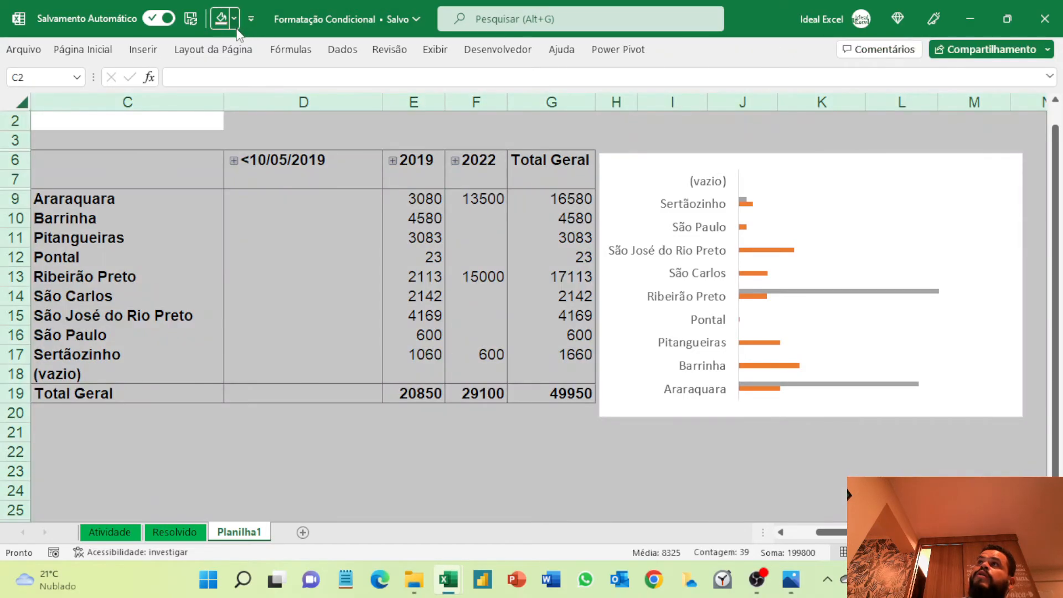
left_click(234, 19)
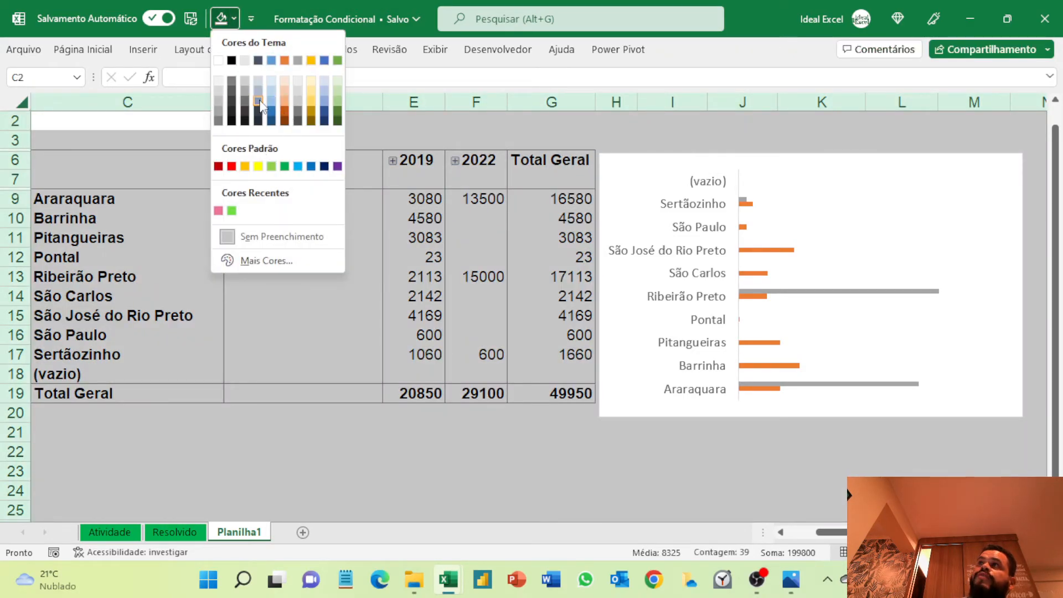
left_click(258, 109)
Remove the fill (Sem Preenchimento) from PivotTable range C6:G18
left_click_drag(120, 167, 560, 374)
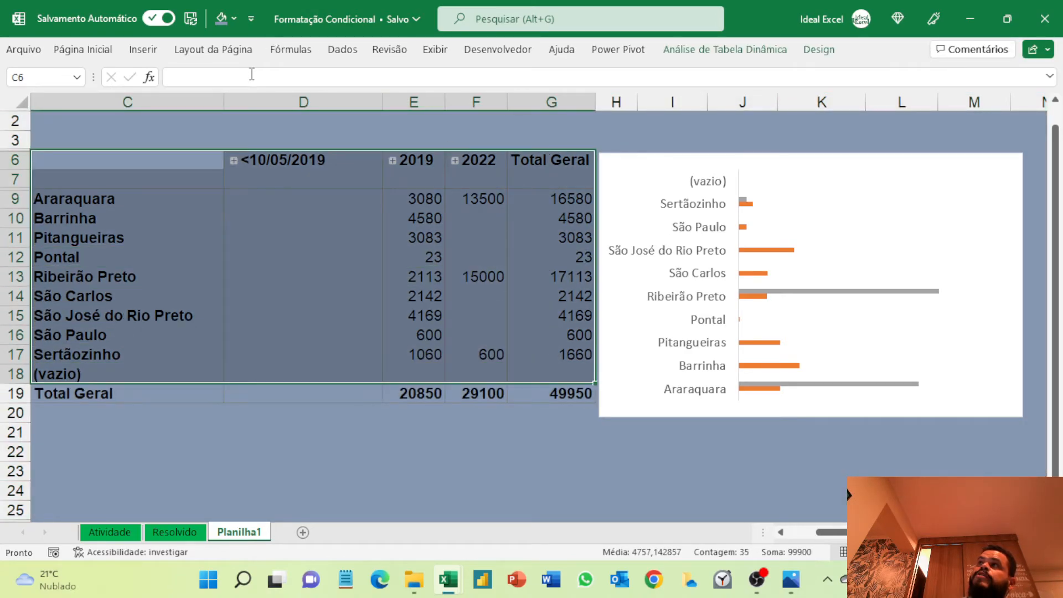
left_click(234, 20)
left_click(242, 236)
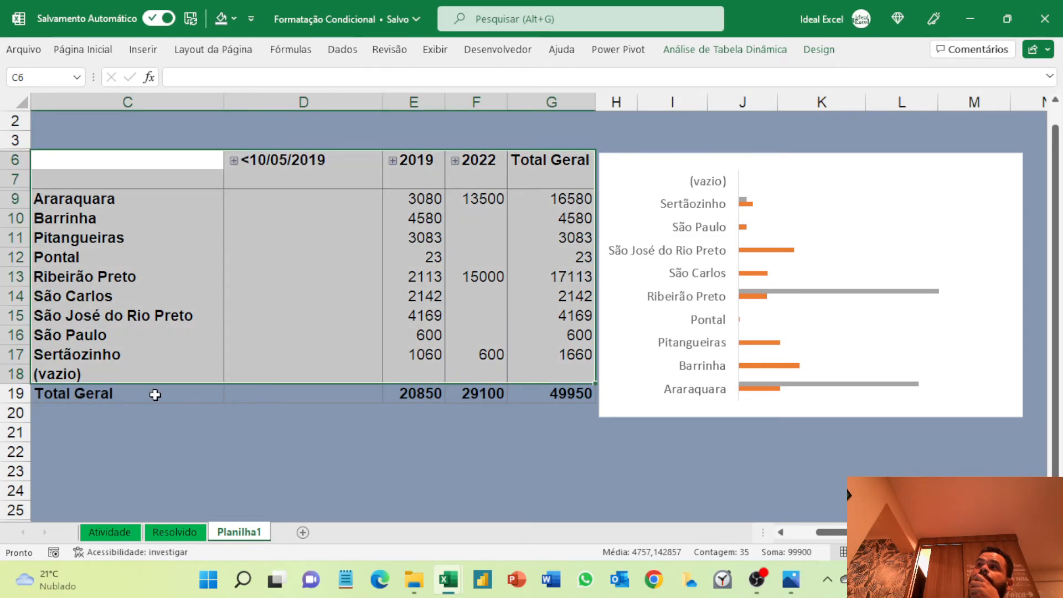
Fill the Total Geral row, C19:G19, with the standard orange colour
left_click_drag(127, 401, 582, 398)
left_click(234, 20)
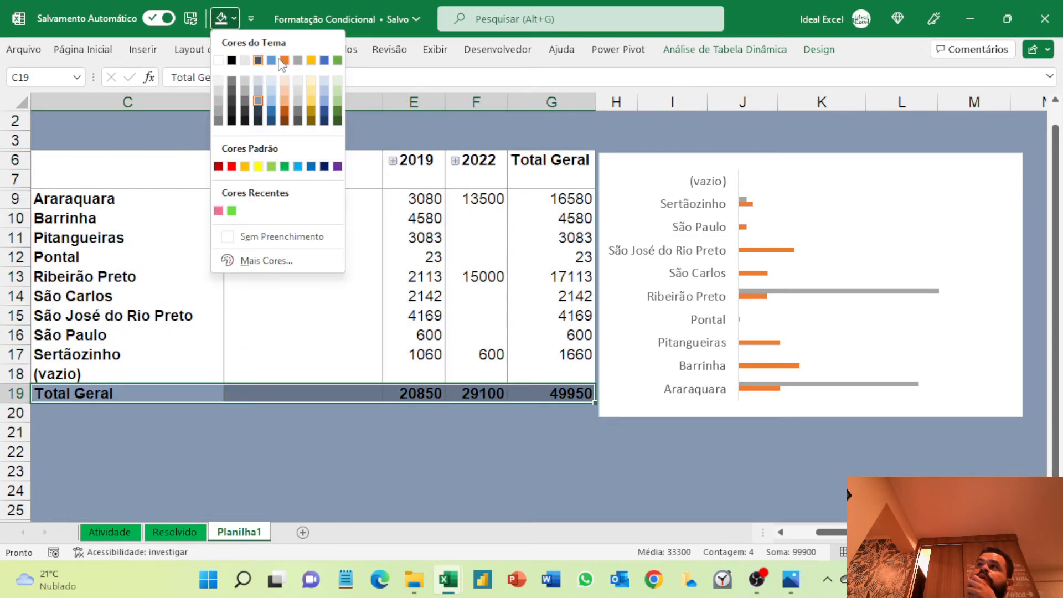
left_click(245, 166)
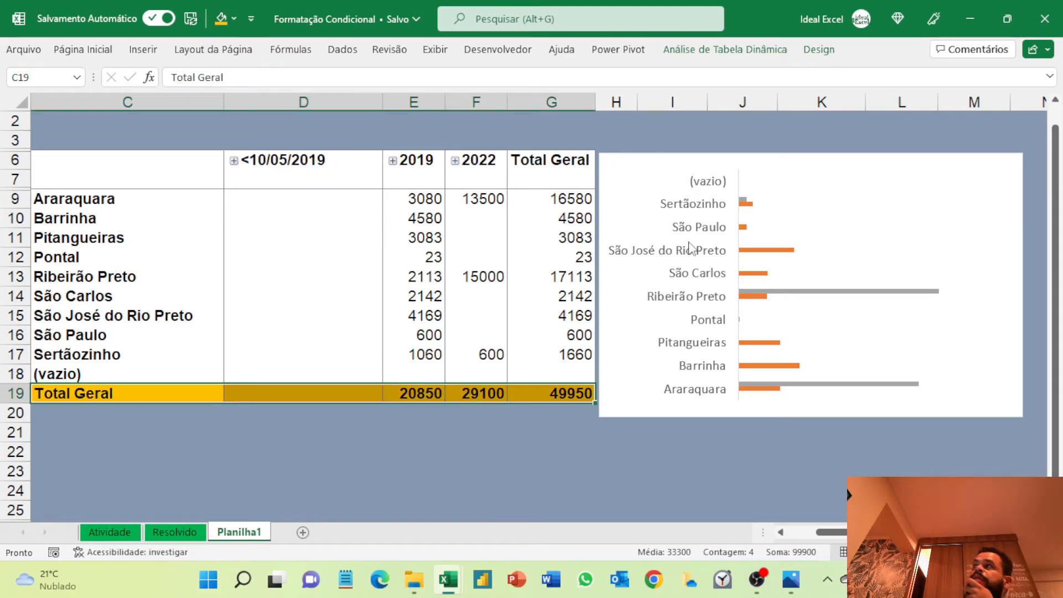
Add data labels to the PivotChart bars at the outside end (Extremidade Externa)
left_click(716, 158)
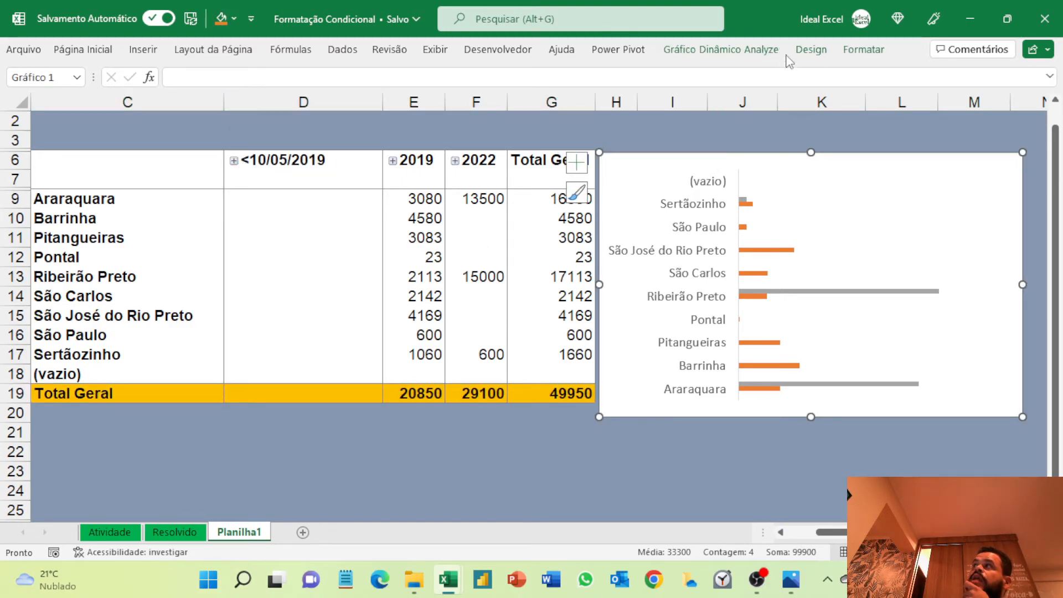
left_click(721, 49)
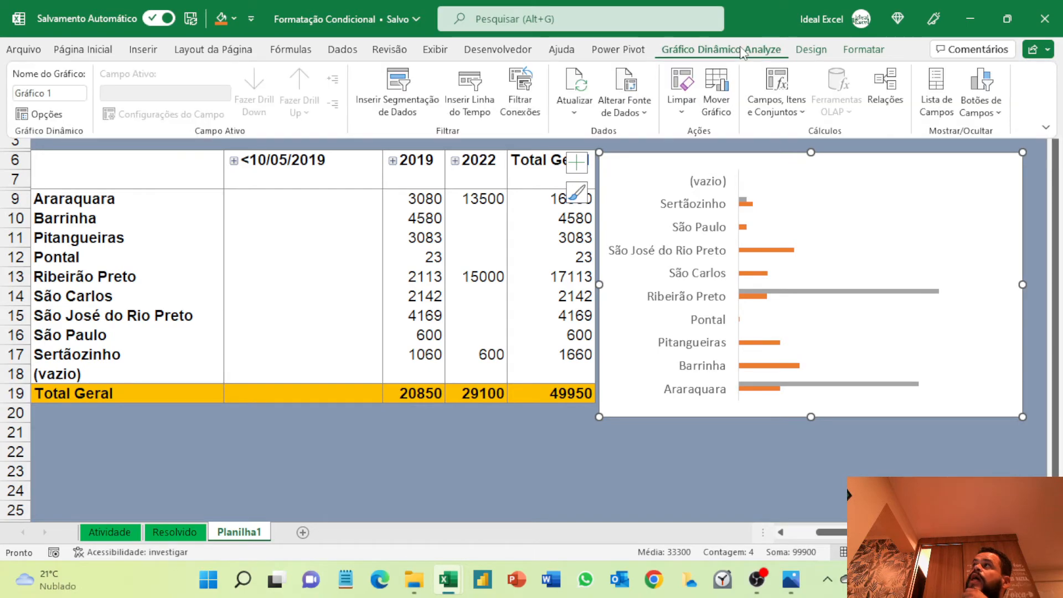
left_click(810, 49)
left_click(119, 105)
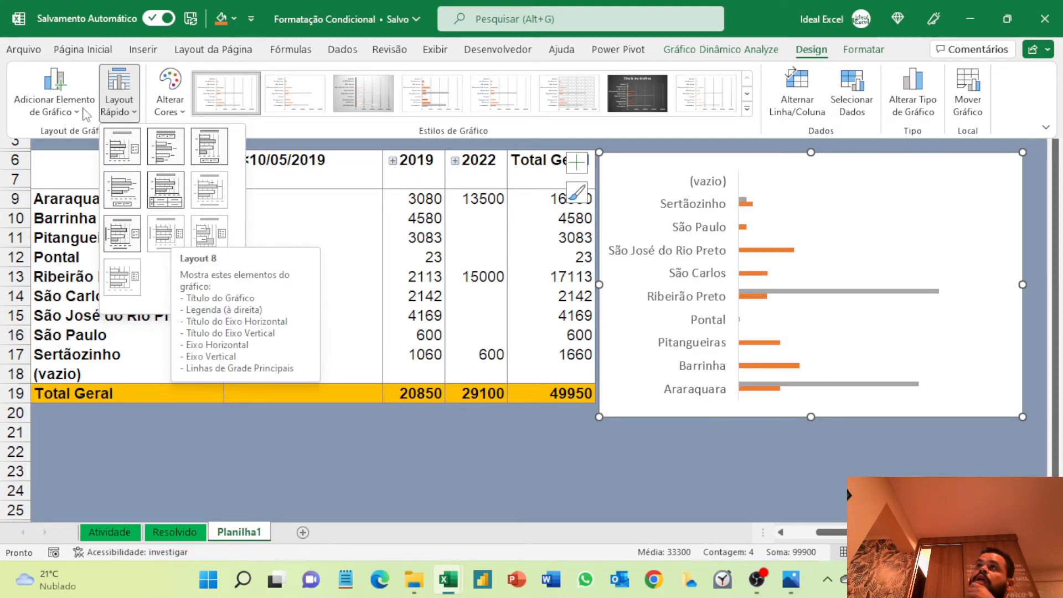
left_click(55, 91)
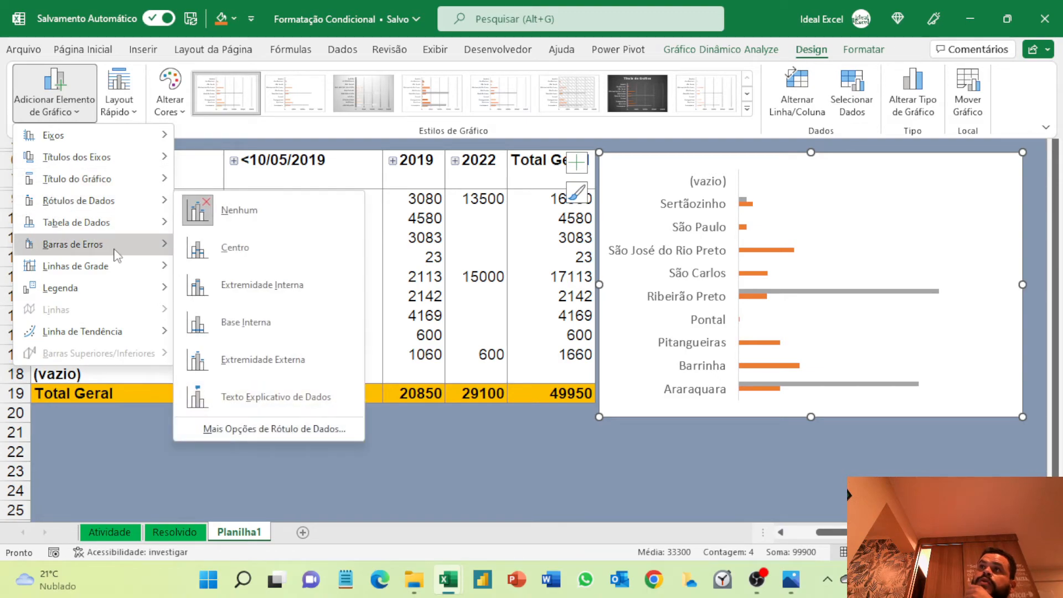
mouse_move(145, 200)
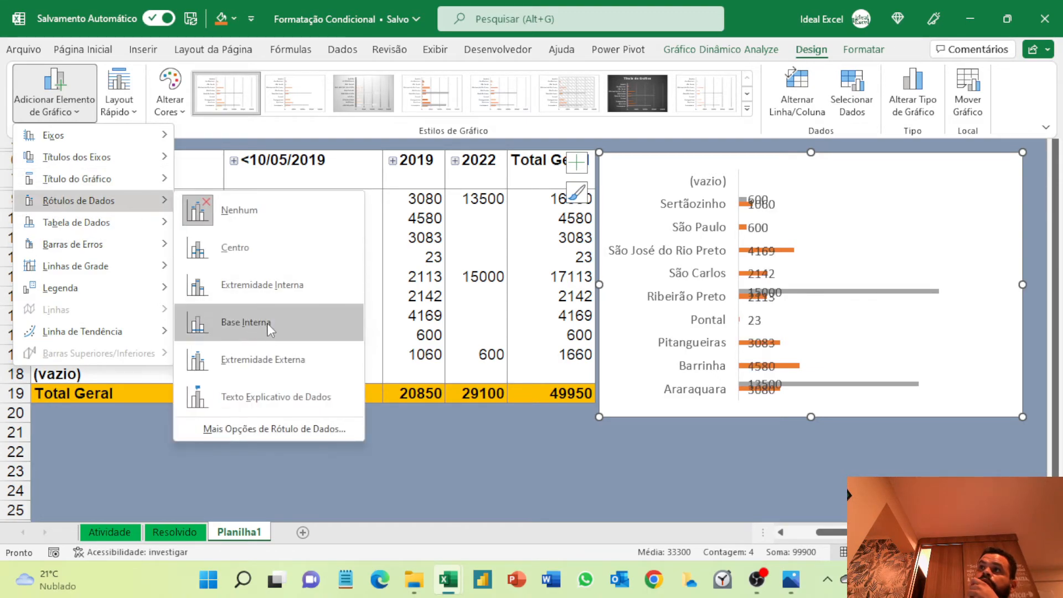
left_click(264, 361)
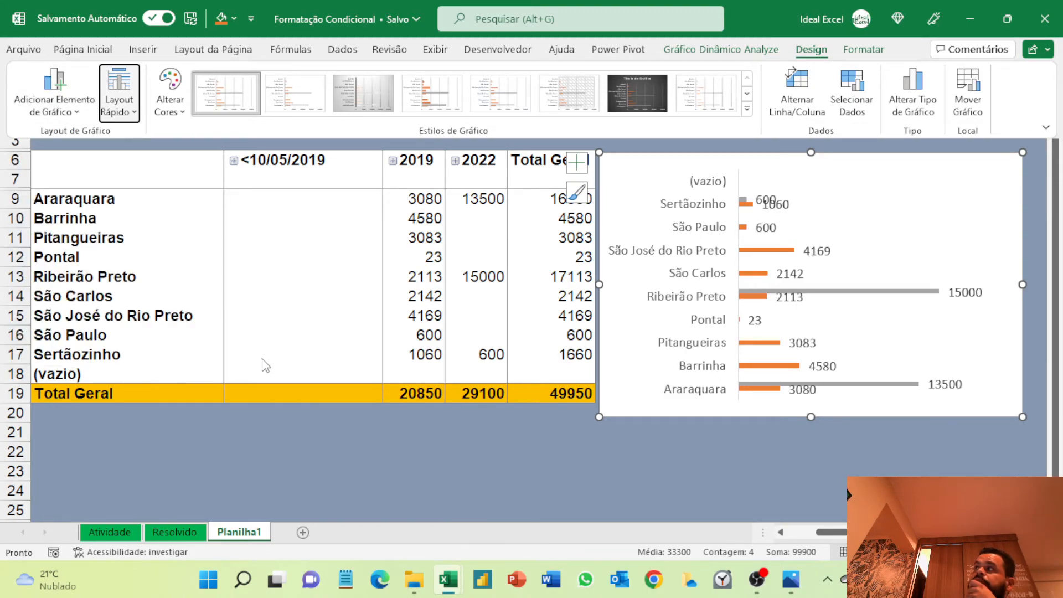
Apply the dark-background chart style to the bar PivotChart
left_click(811, 149)
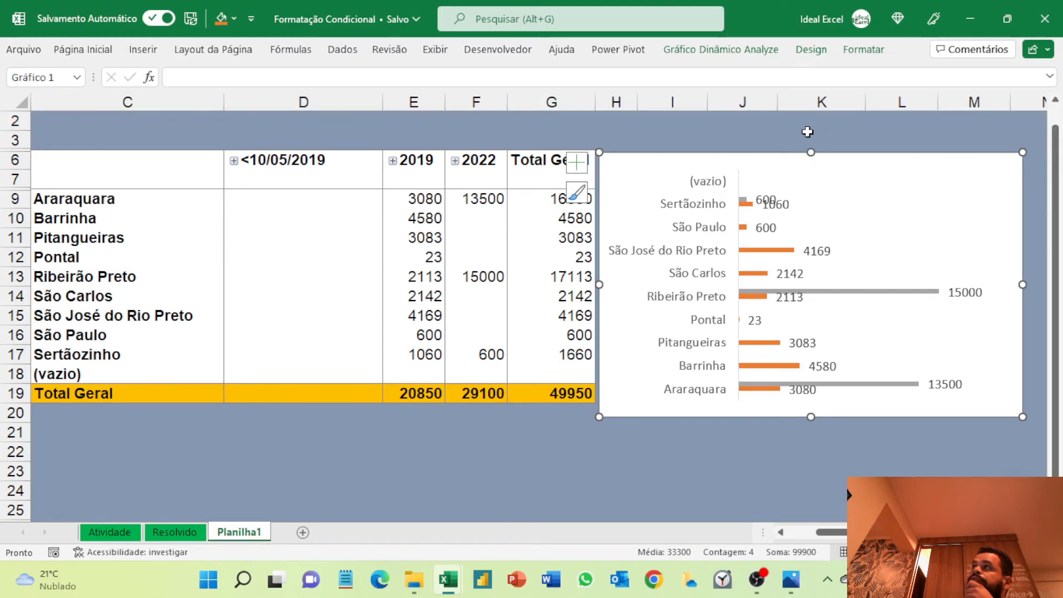
left_click(811, 49)
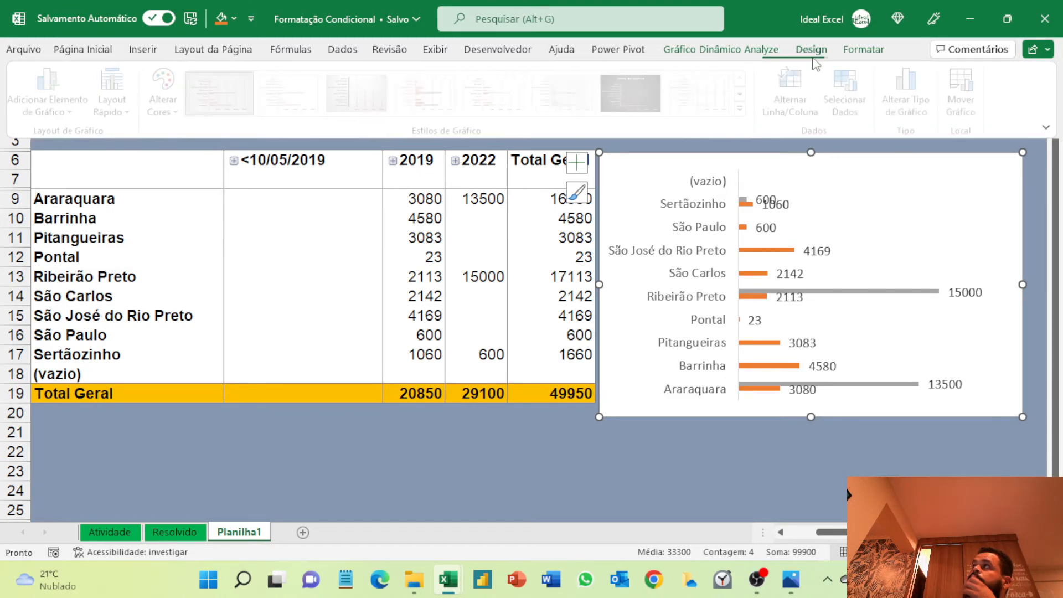
left_click(631, 95)
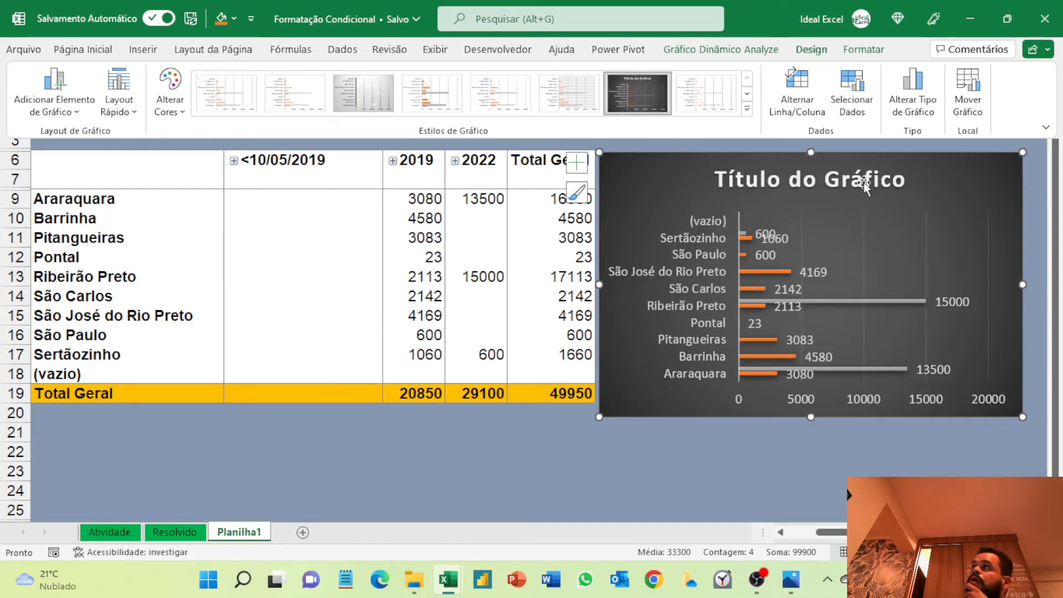
Delete the chart title, the horizontal value axis and the vertical gridlines from the bar PivotChart
left_click(861, 191)
left_click(861, 190)
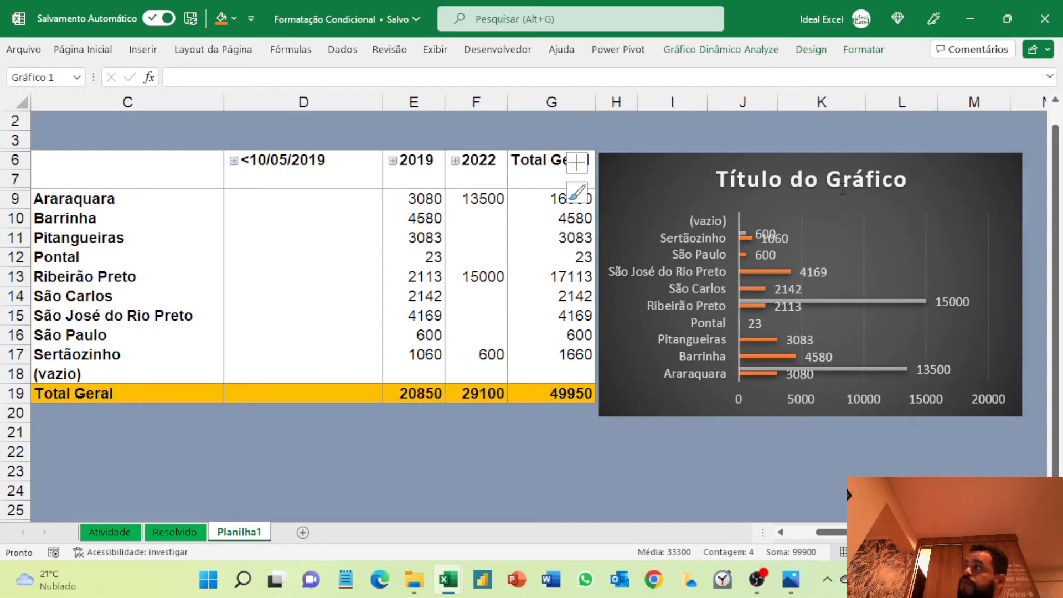
key("Delete")
left_click(803, 403)
key("Delete")
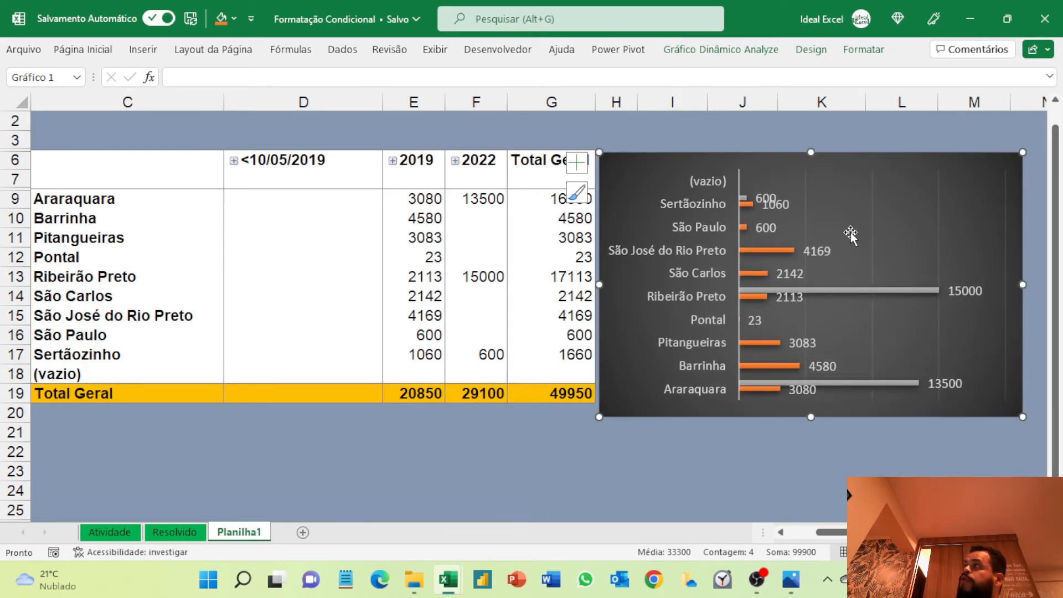
left_click(873, 228)
key("Delete")
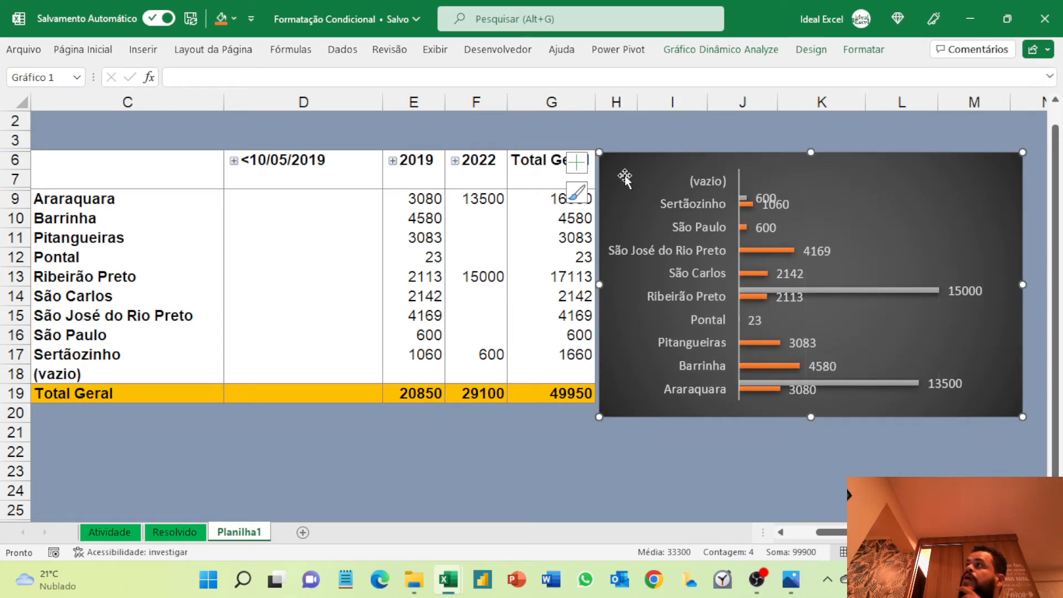
Hide the formula bar, the row and column headings, and the sheet tabs in the Planilha1 view
left_click(821, 50)
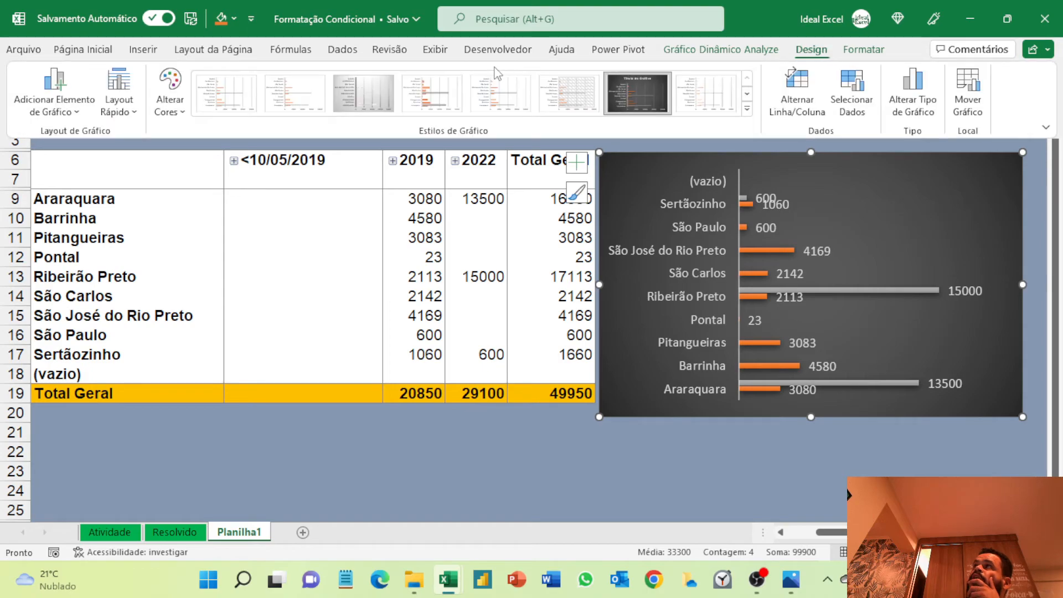
left_click(435, 50)
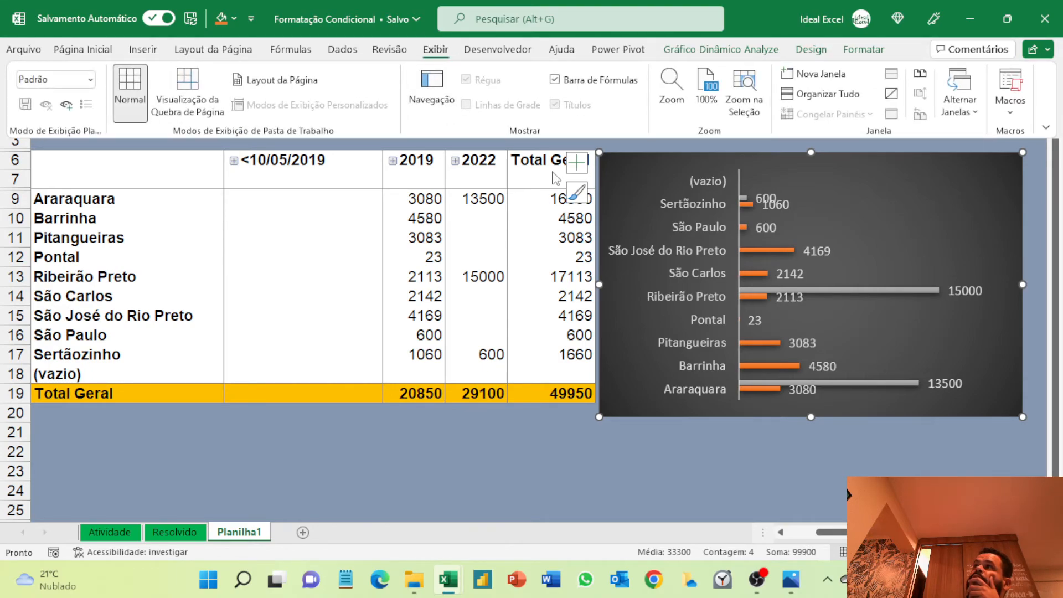
left_click(570, 79)
left_click(551, 419)
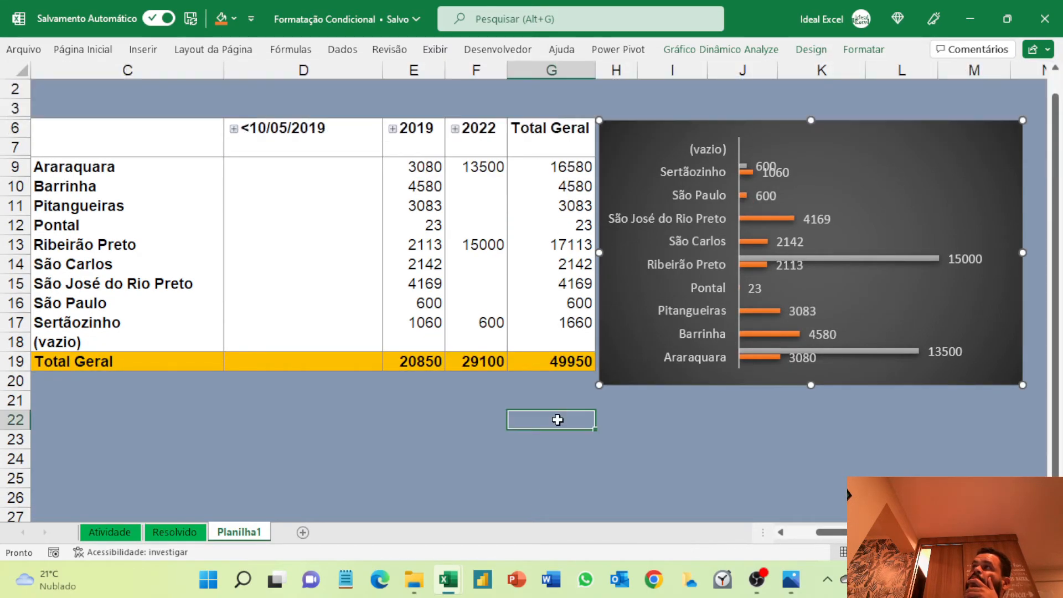
left_click(449, 53)
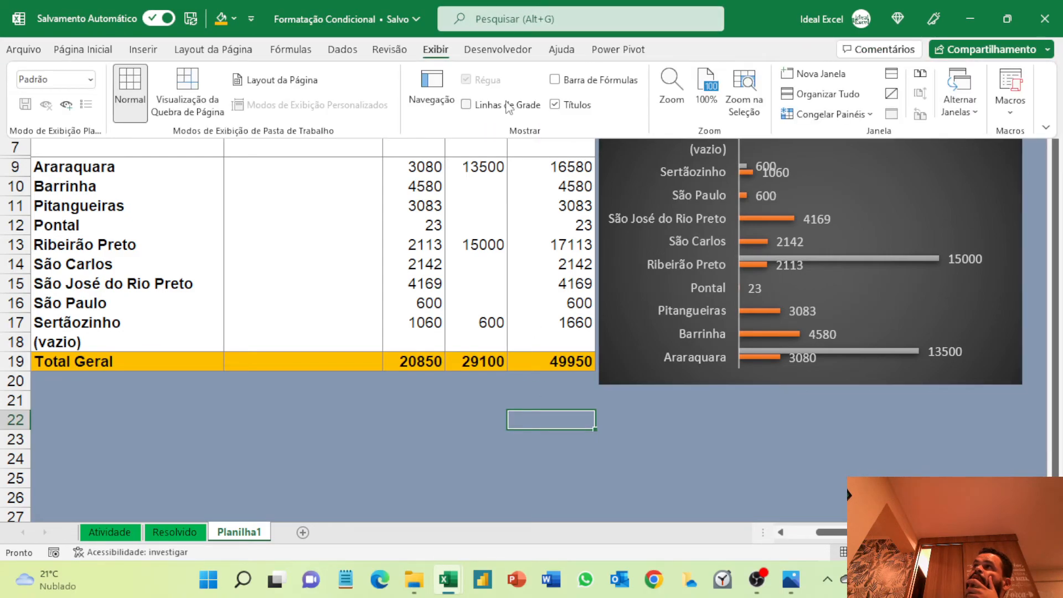
left_click(554, 104)
left_click(480, 469)
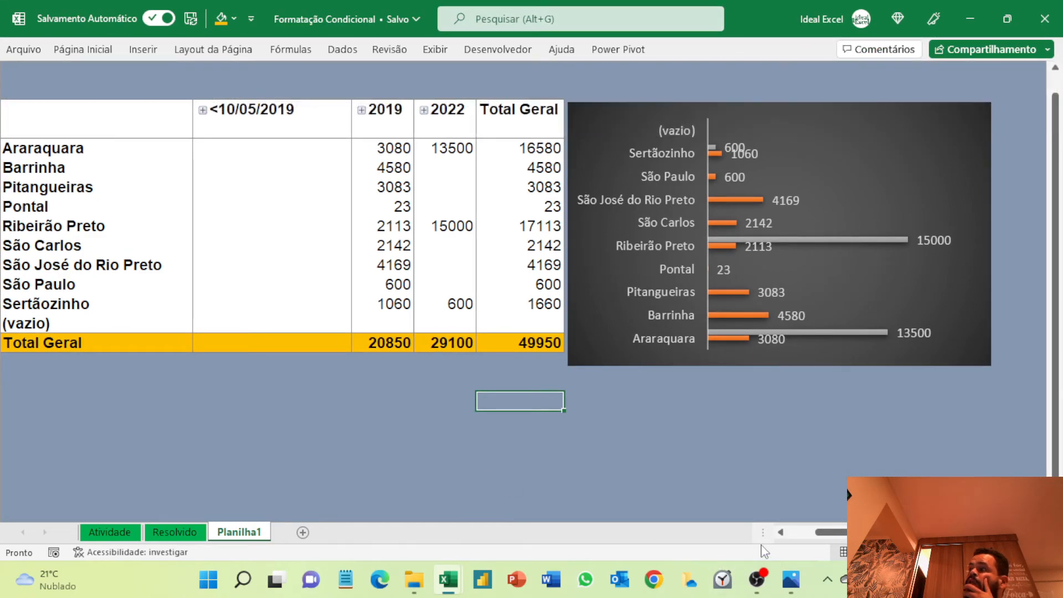
left_click_drag(766, 530, 10, 531)
left_click(432, 380)
Move the bar PivotChart slightly up, away from the PivotTable, and stretch its lower edge to make it taller
left_click_drag(876, 111, 886, 85)
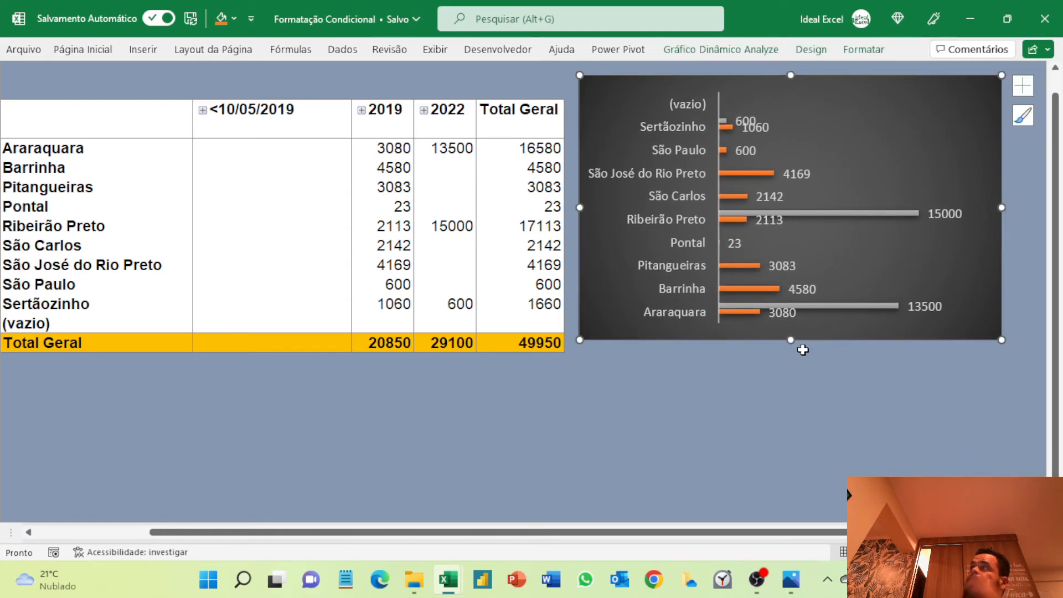
left_click_drag(792, 340, 752, 496)
left_click(439, 478)
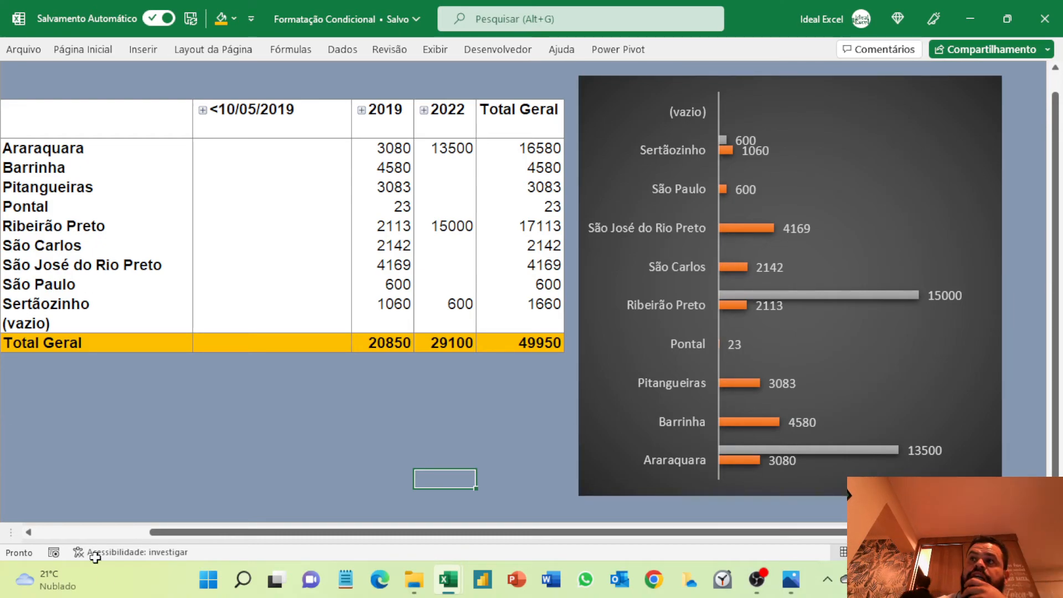
Bring back the sheet tabs, open the Atividade sheet, and return to Planilha1
left_click_drag(15, 529, 181, 531)
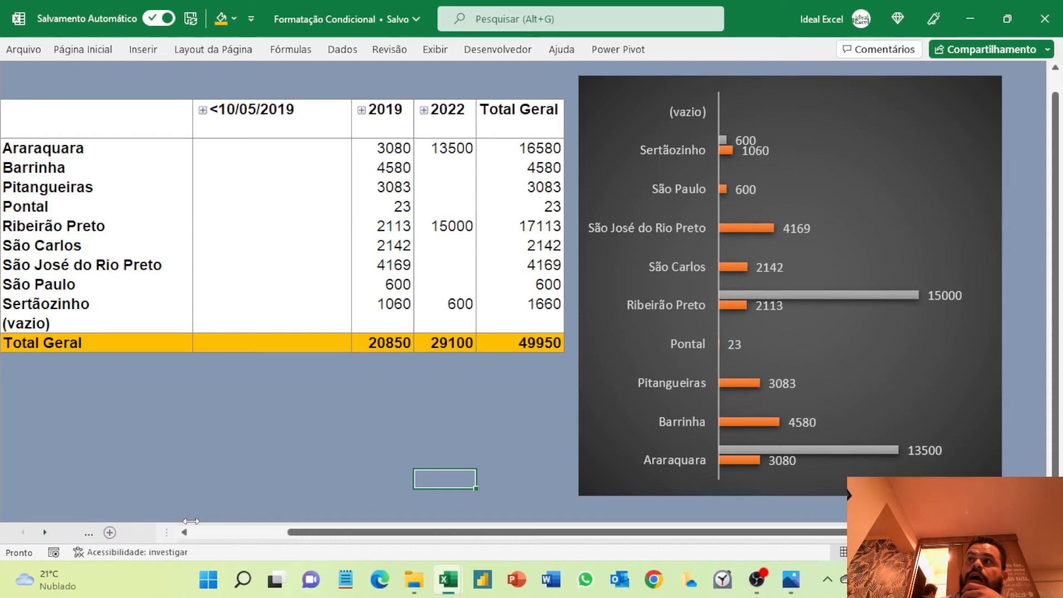
left_click(106, 532)
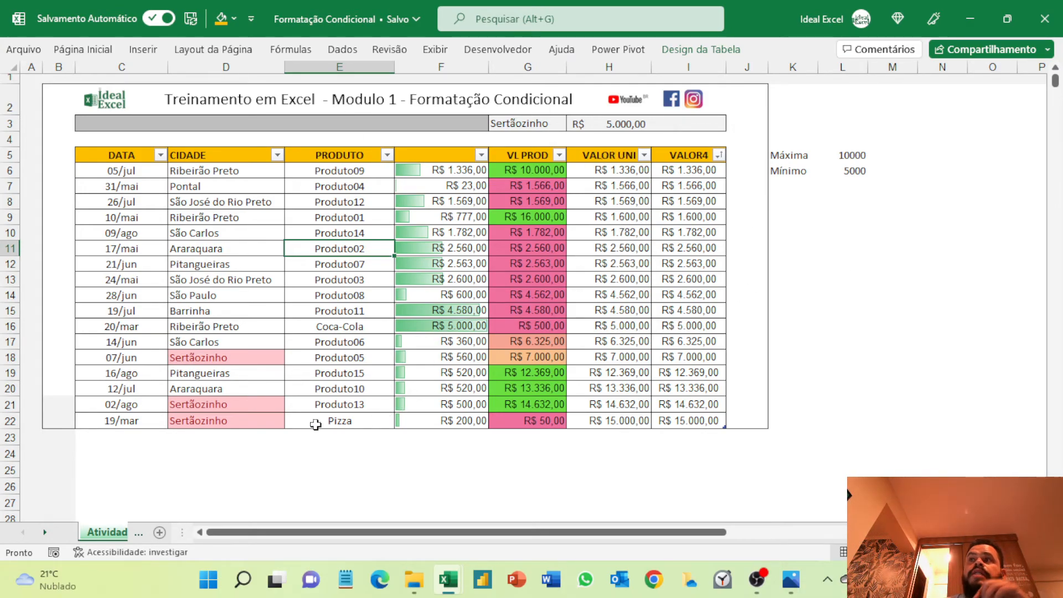
double_click(181, 532)
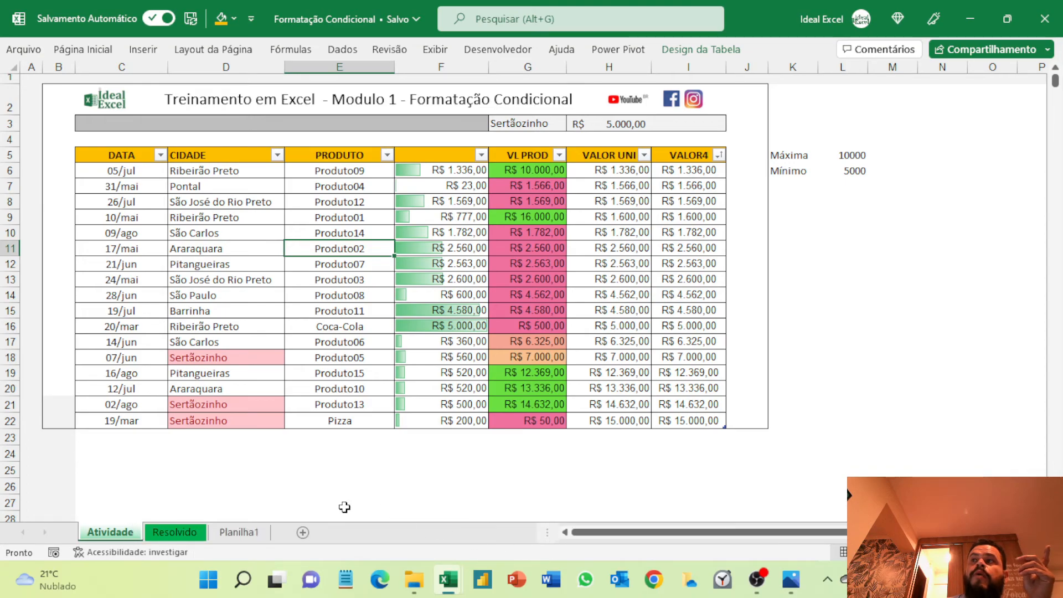
left_click(239, 531)
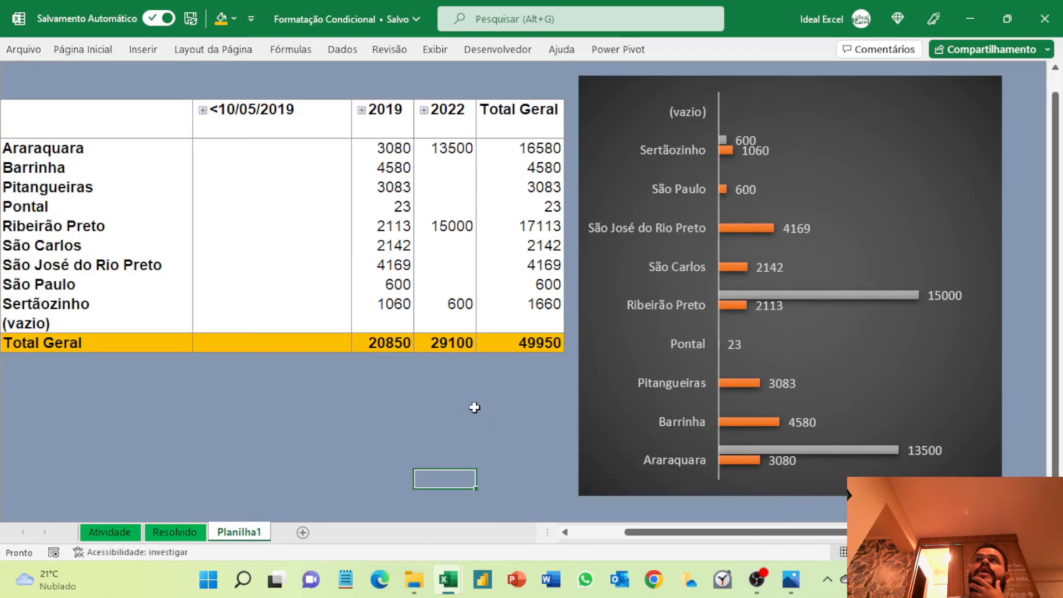
Insert a doughnut PivotChart (Pizza category) based on the PivotTable
left_click(294, 203)
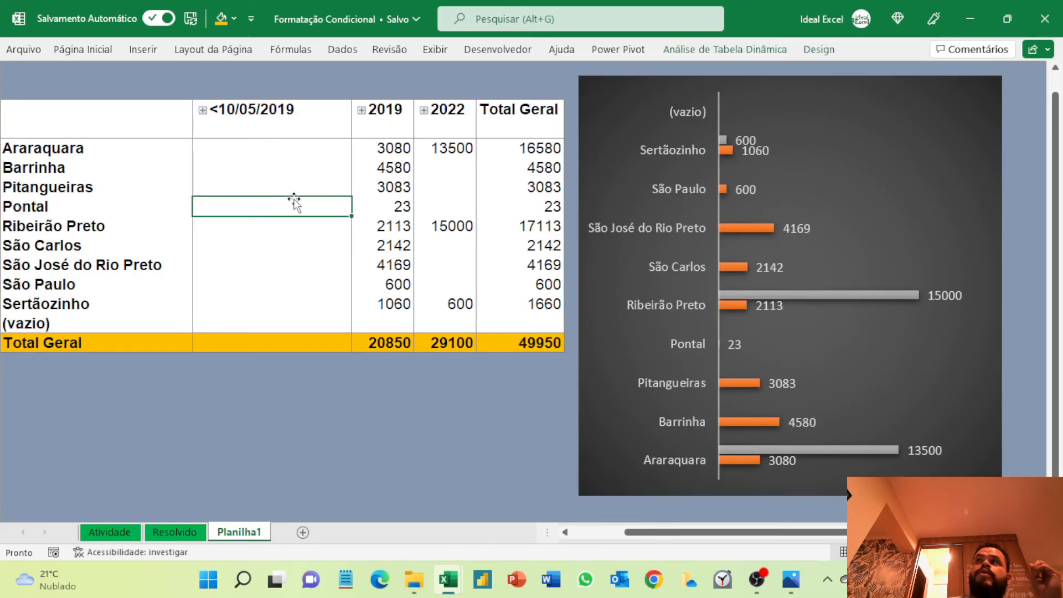
left_click(730, 49)
left_click(870, 92)
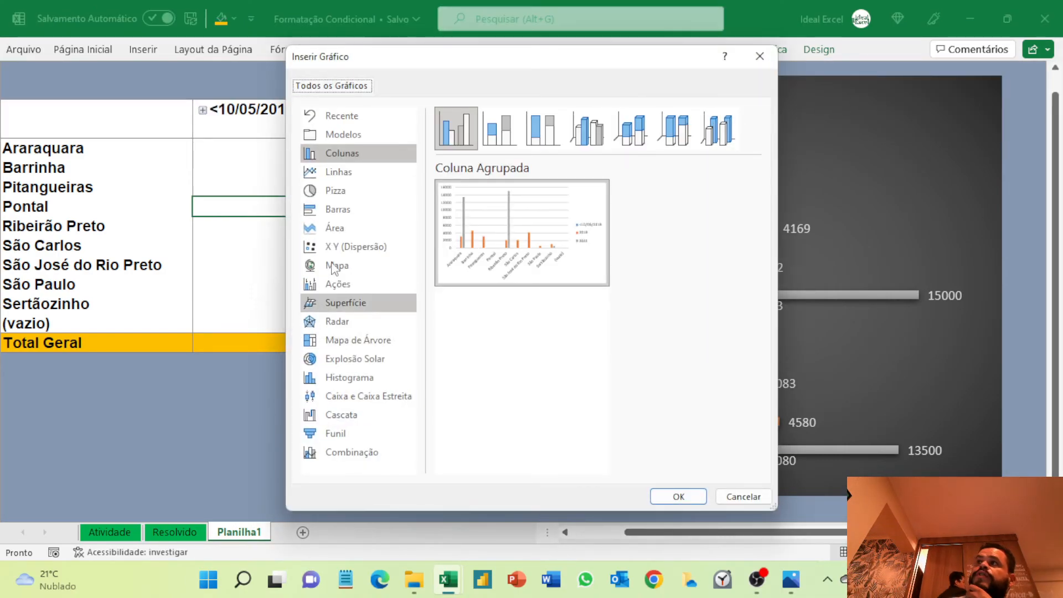
left_click(342, 194)
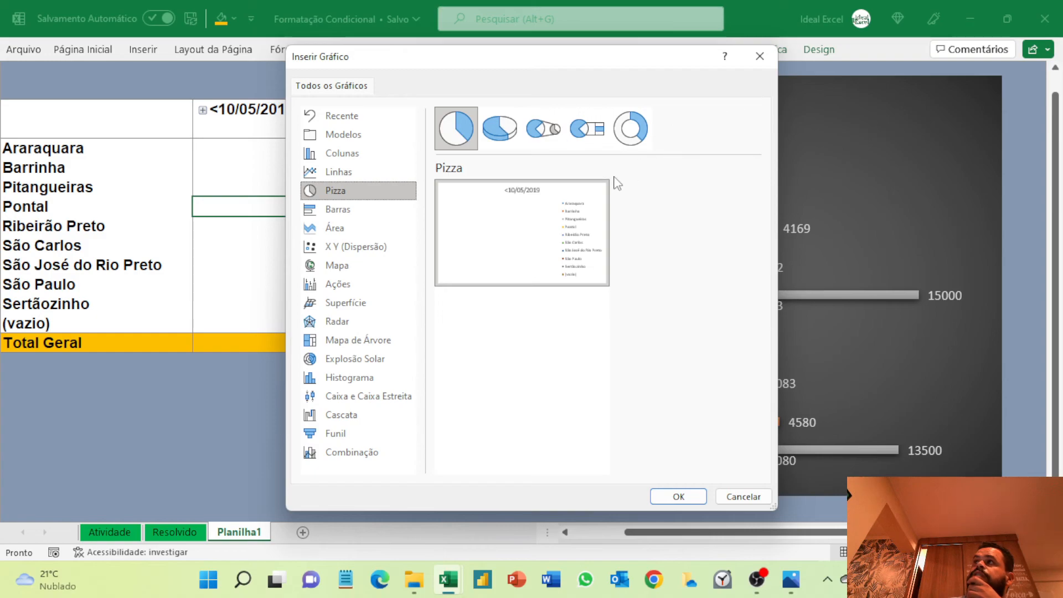
left_click(636, 143)
left_click(678, 496)
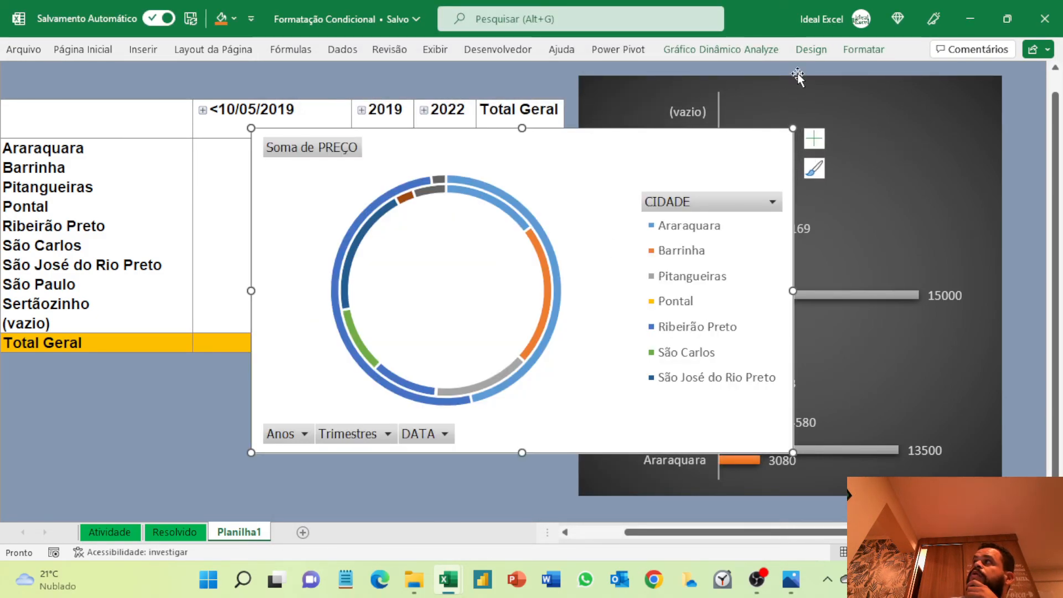
Add data labels to the doughnut chart with the Mostrar option
left_click(720, 50)
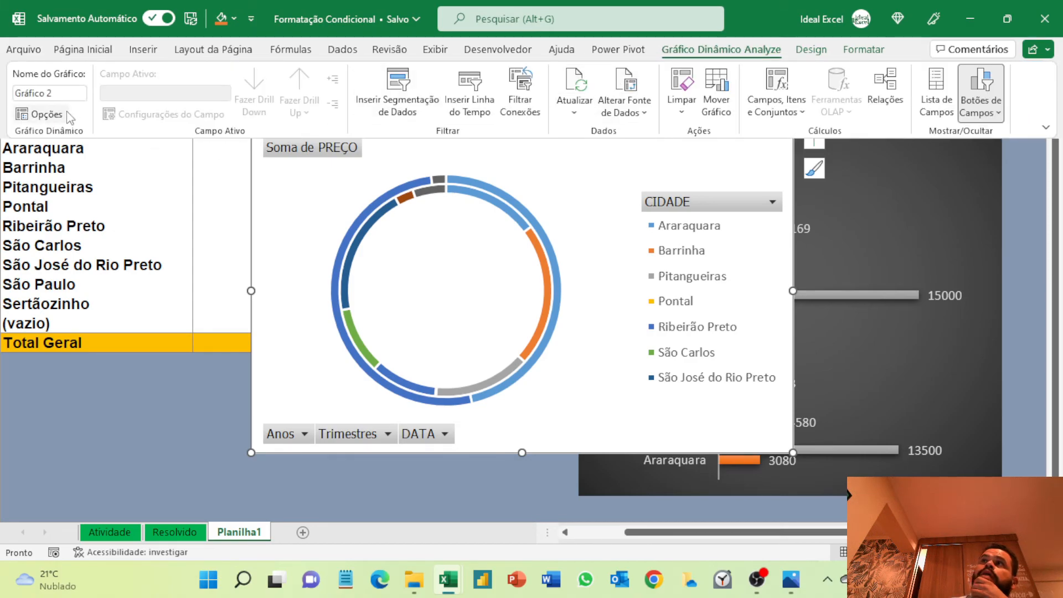
left_click(811, 51)
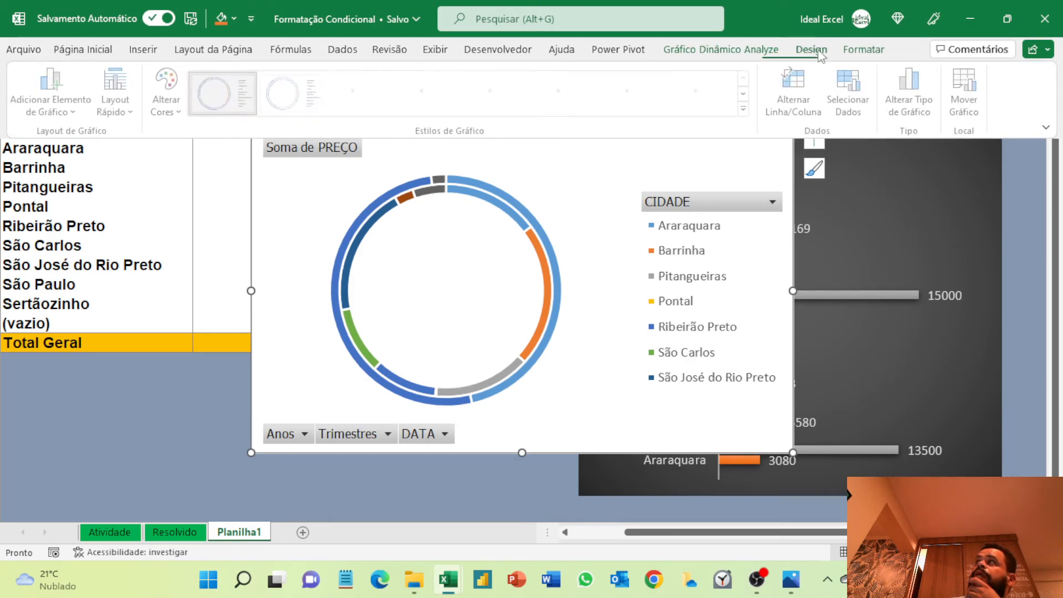
left_click(76, 113)
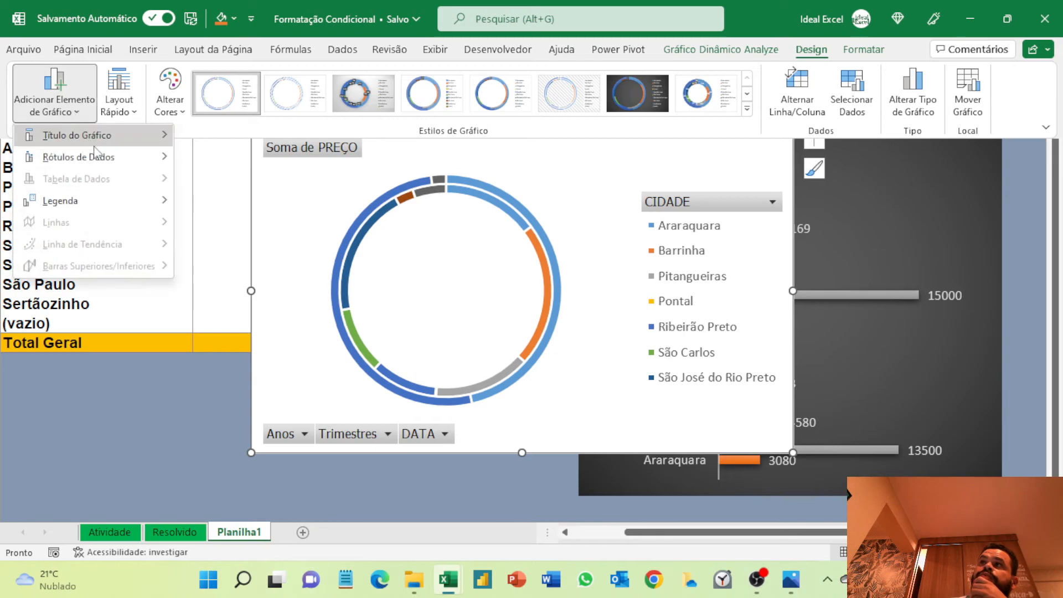
mouse_move(111, 159)
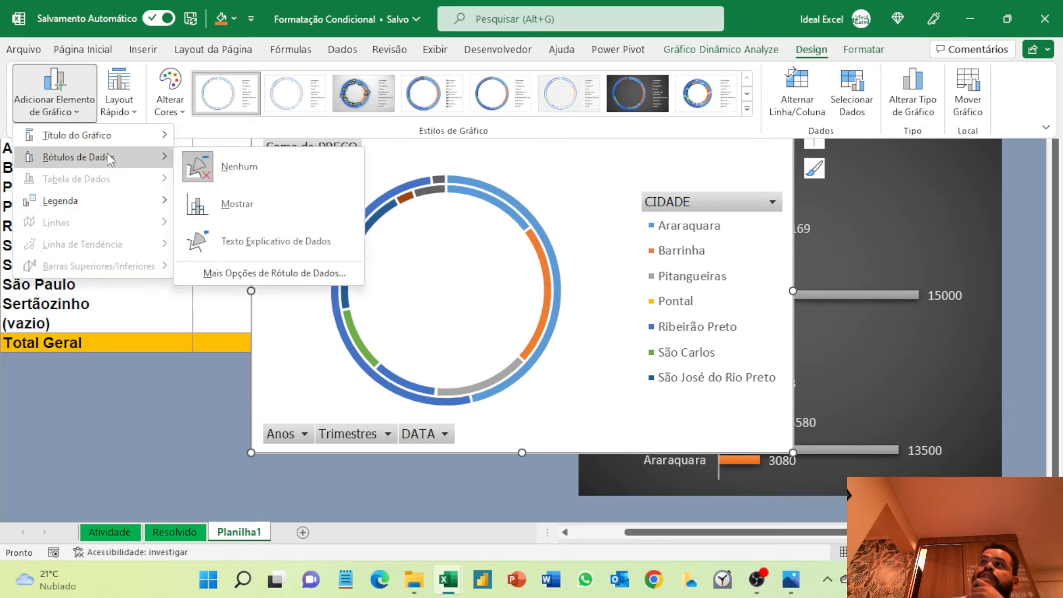
left_click(226, 202)
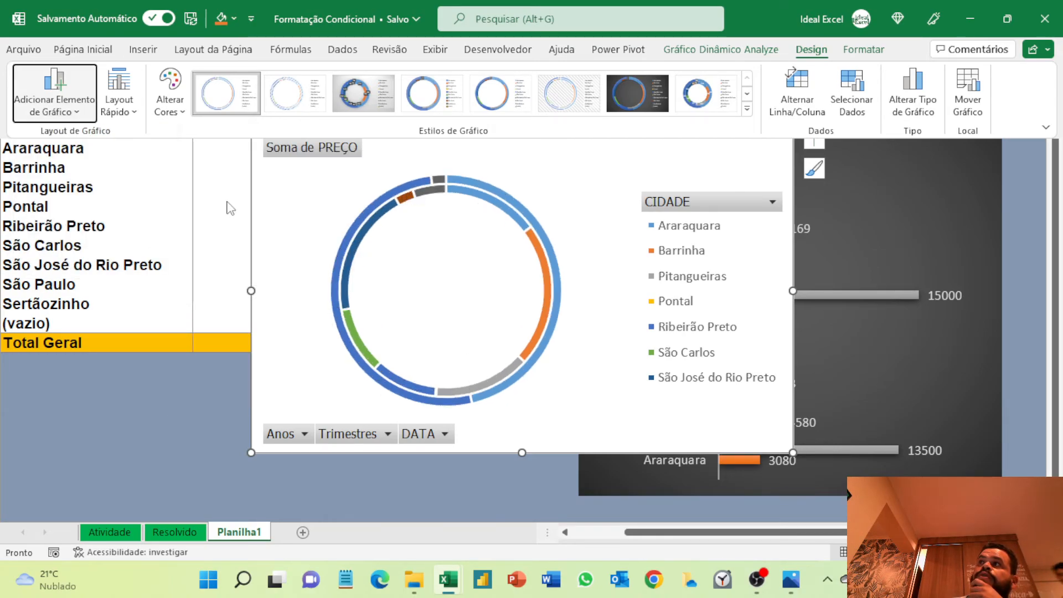
Apply the light gray gradient style with dark label boxes to the doughnut chart and hide all its field buttons
left_click(747, 110)
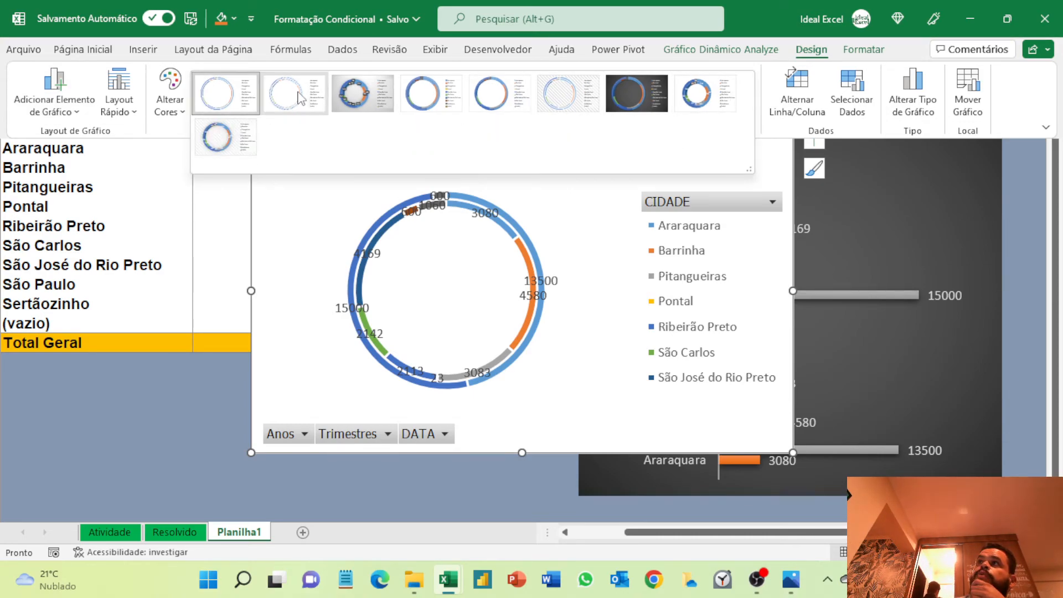
left_click(353, 99)
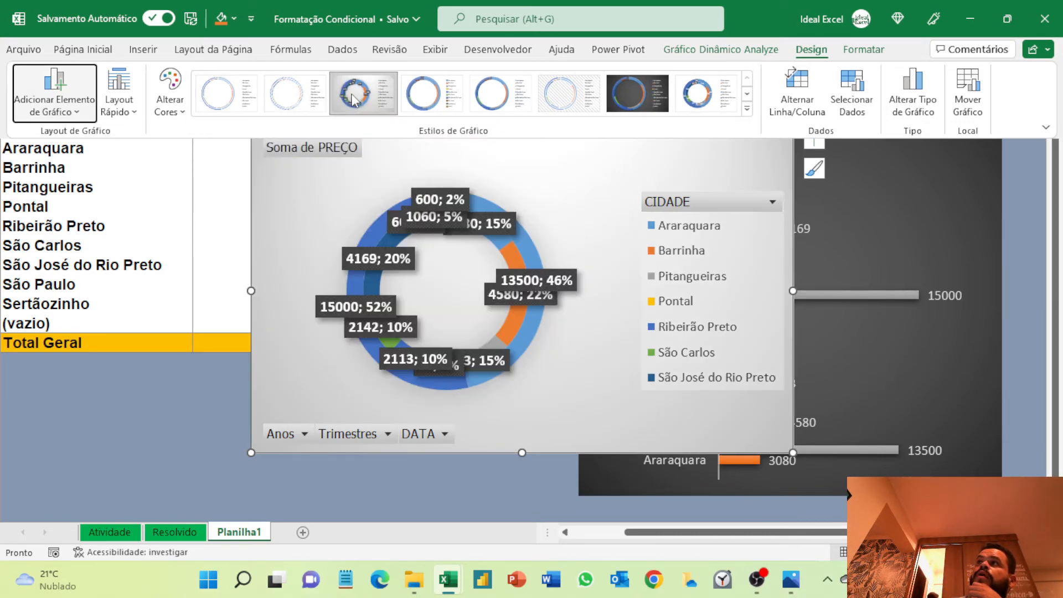
right_click(347, 160)
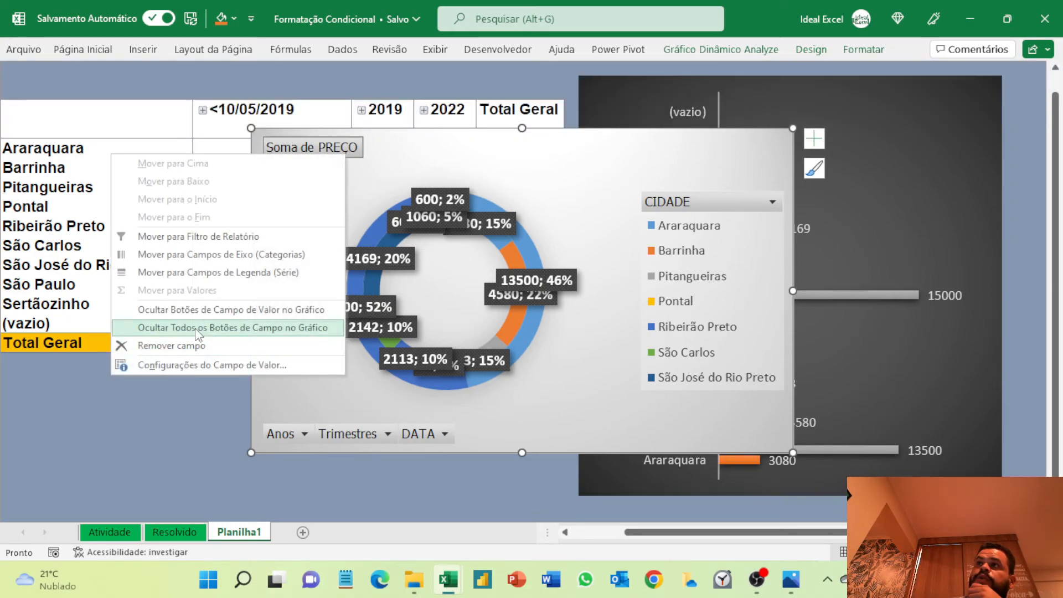
left_click(188, 325)
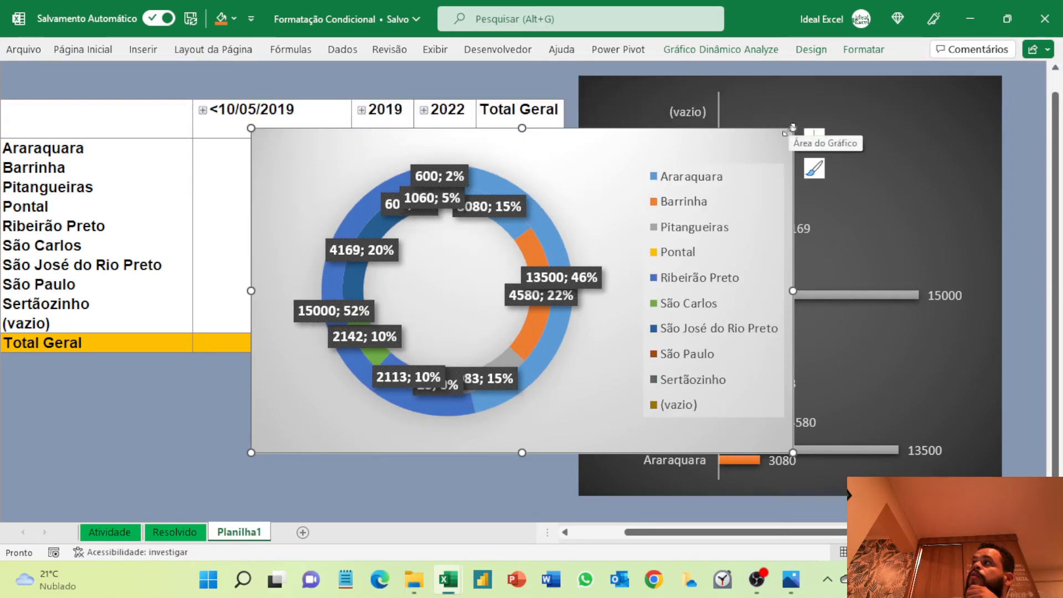
Move the doughnut chart over the PivotTable beside the bar chart and widen it toward the left
left_click_drag(751, 136, 537, 87)
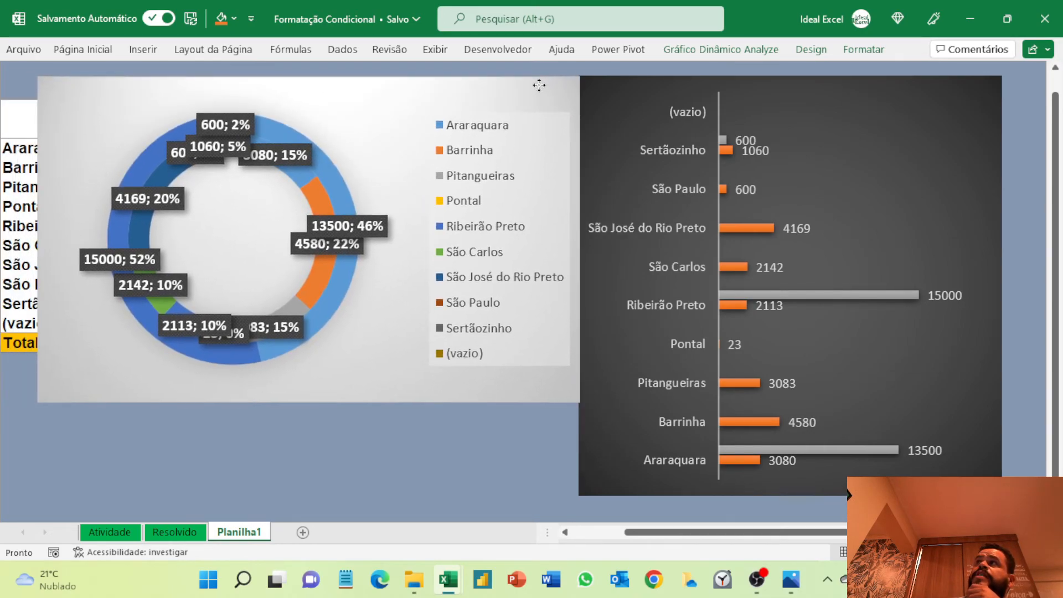
left_click_drag(48, 243, 8, 241)
left_click(442, 475)
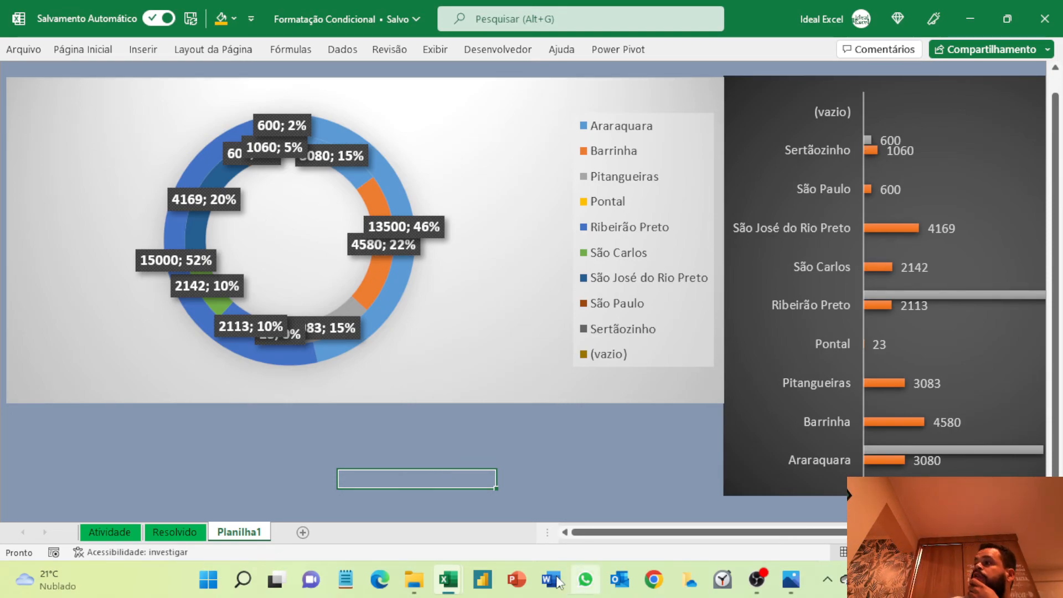
Hide the sheet tabs and display the dashboard in full-screen mode (Modo de tela inteira)
left_click_drag(544, 535, 9, 534)
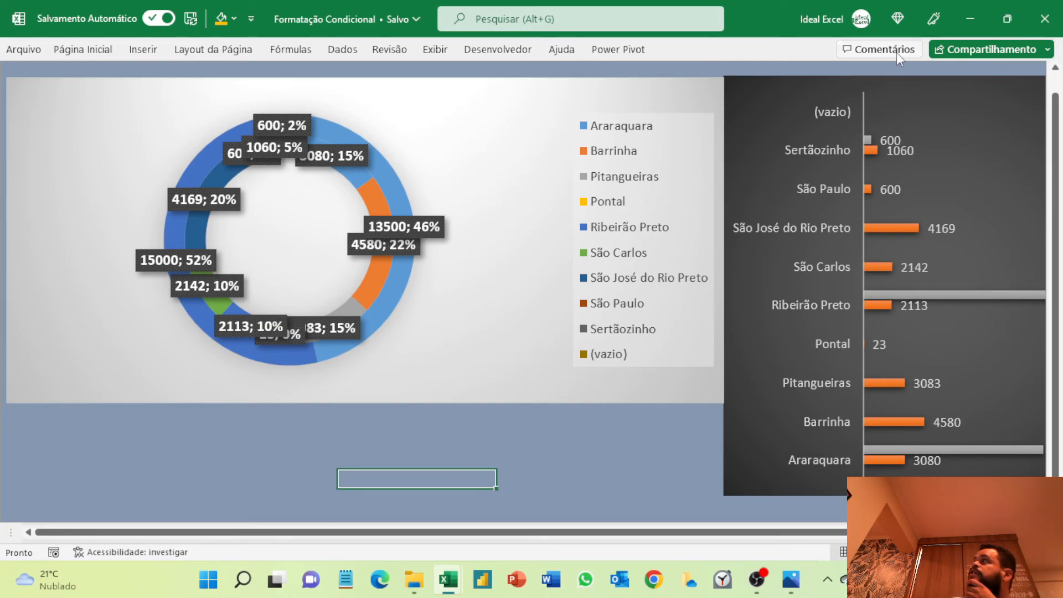
left_click(618, 50)
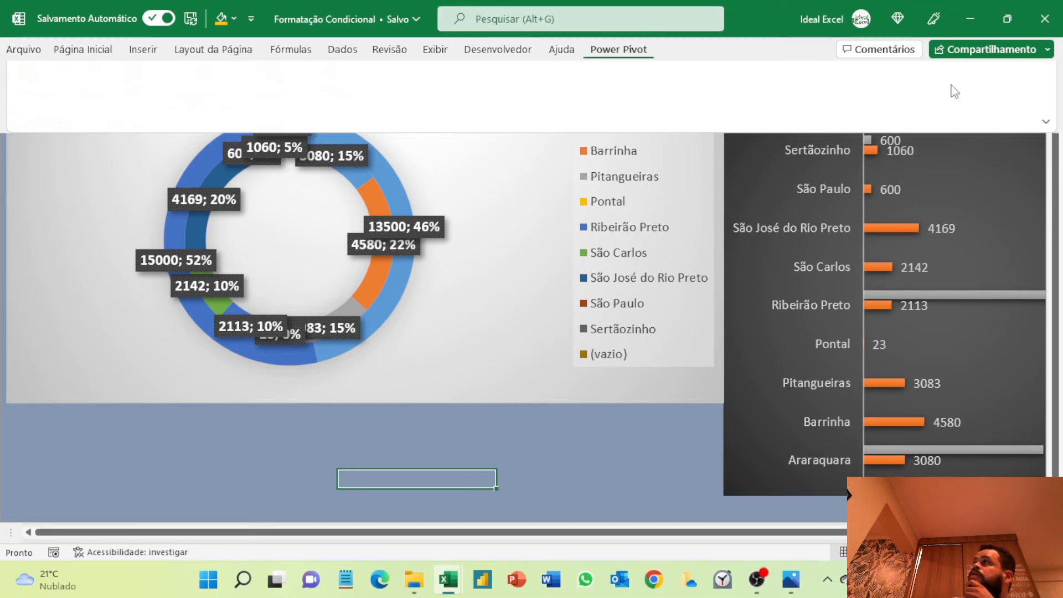
left_click(1046, 129)
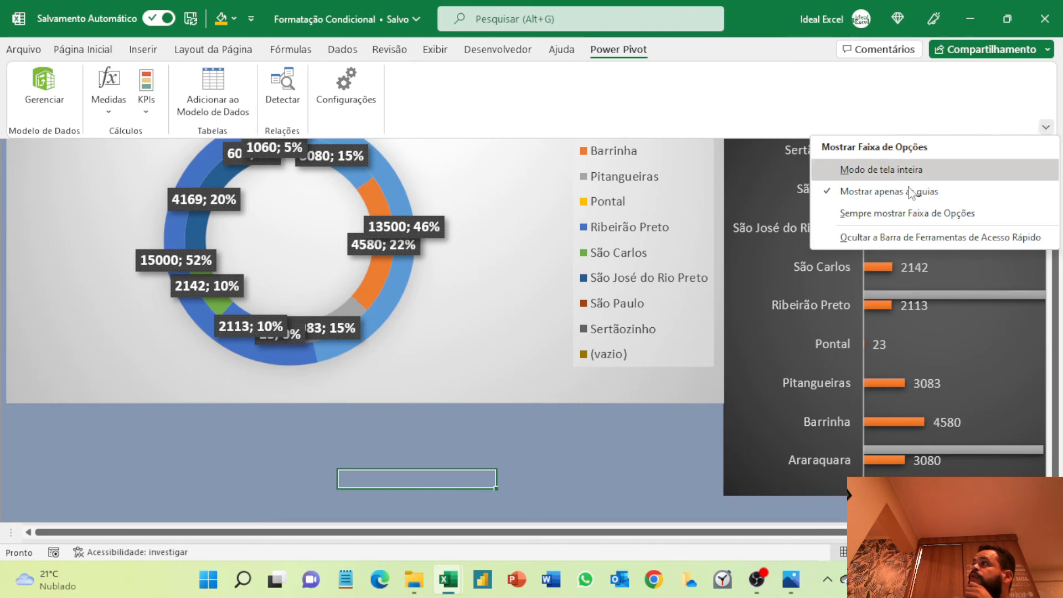
left_click(899, 171)
left_click(571, 456)
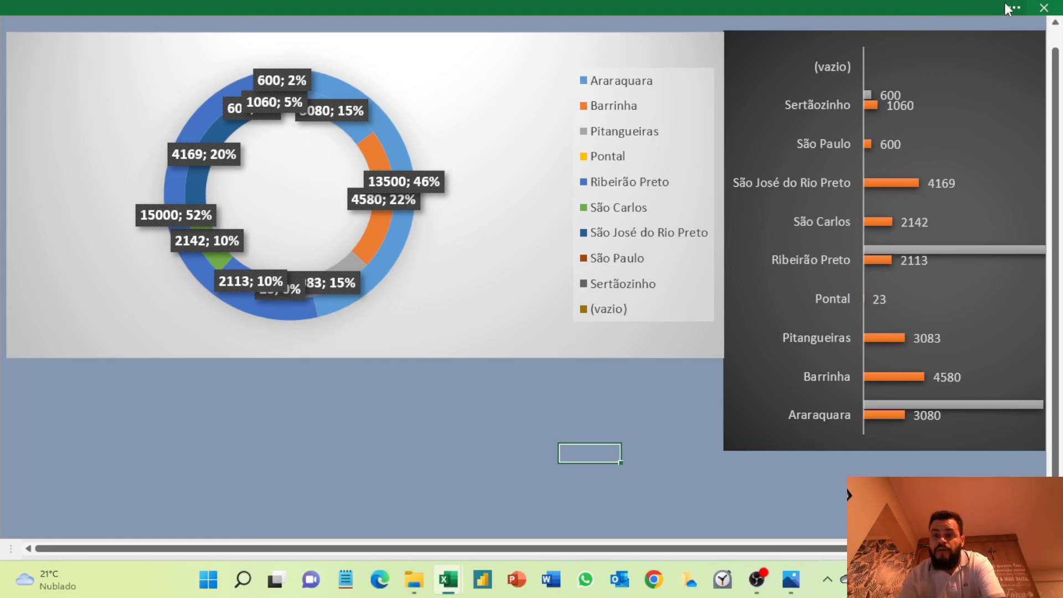
Close the Material de Apoio Aluno folder window and switch to OBS
mouse_move(1038, 18)
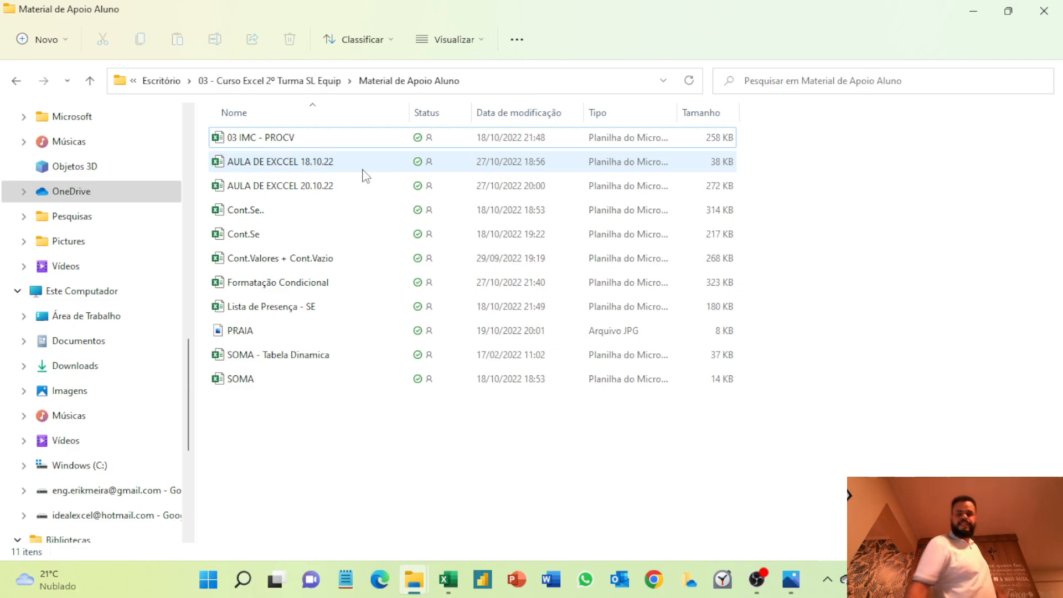
left_click(1043, 15)
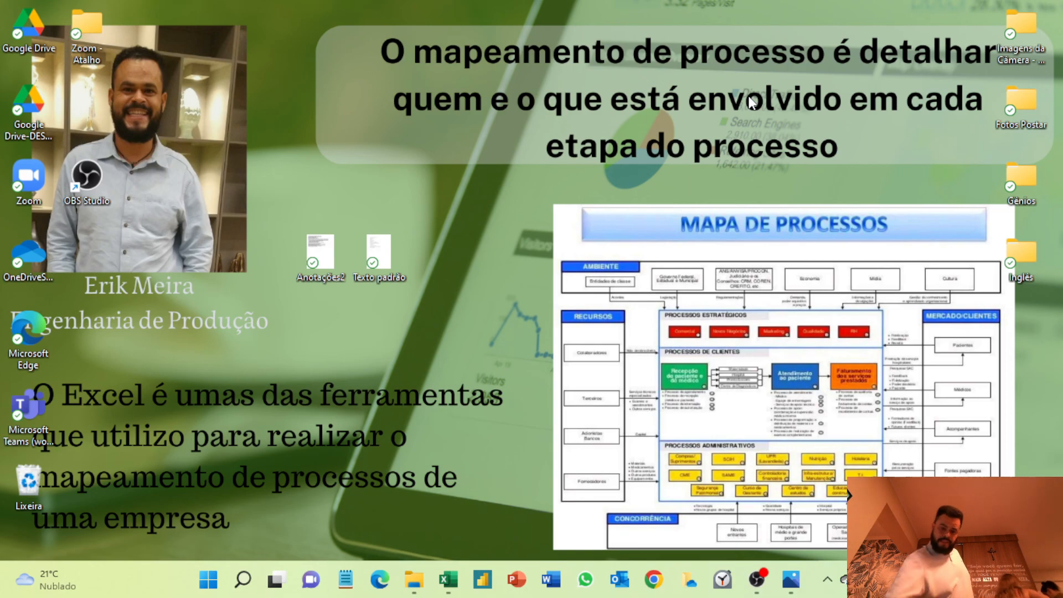
left_click(757, 579)
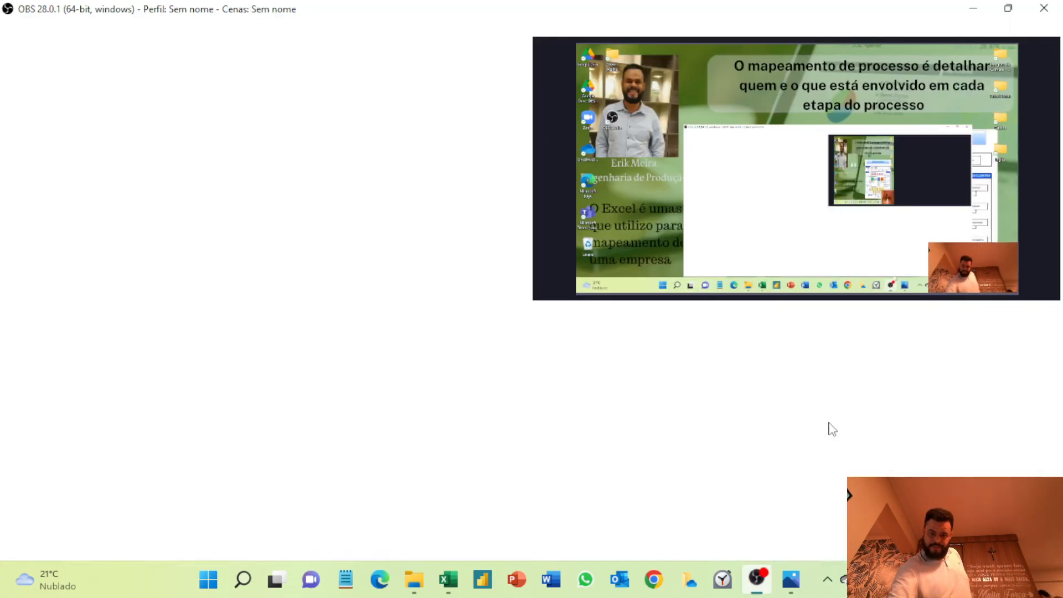